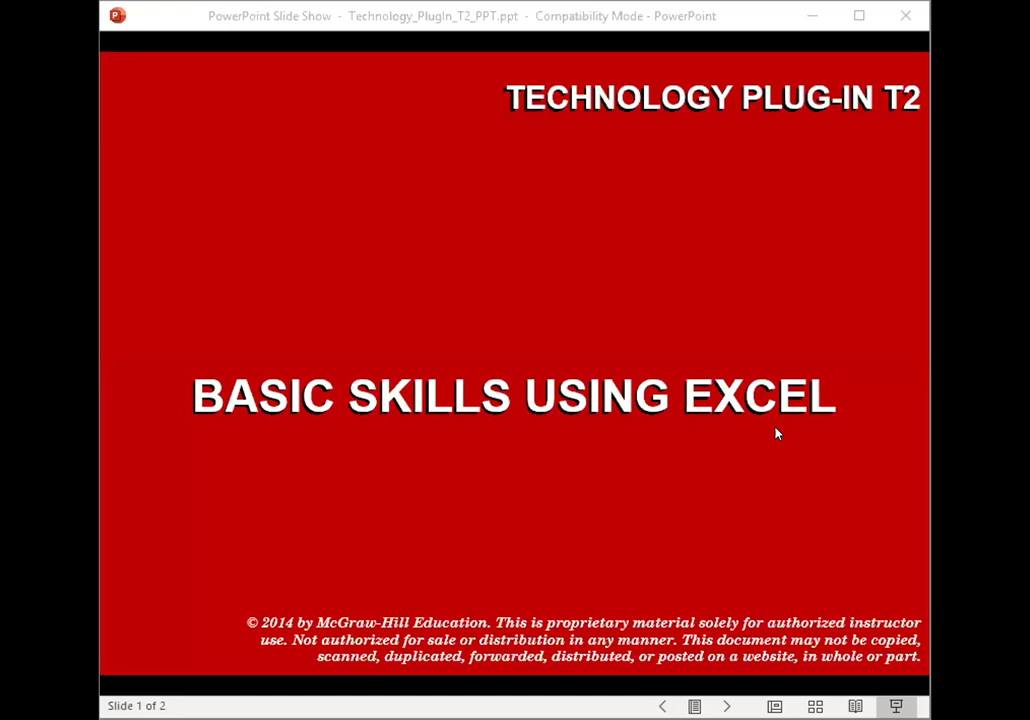
- Advance the presentation to the Introduction to Excel slide and switch to the T2_Lecture_Demo.xlsx workbook in Excel
{"action": "key", "text": "Right"}
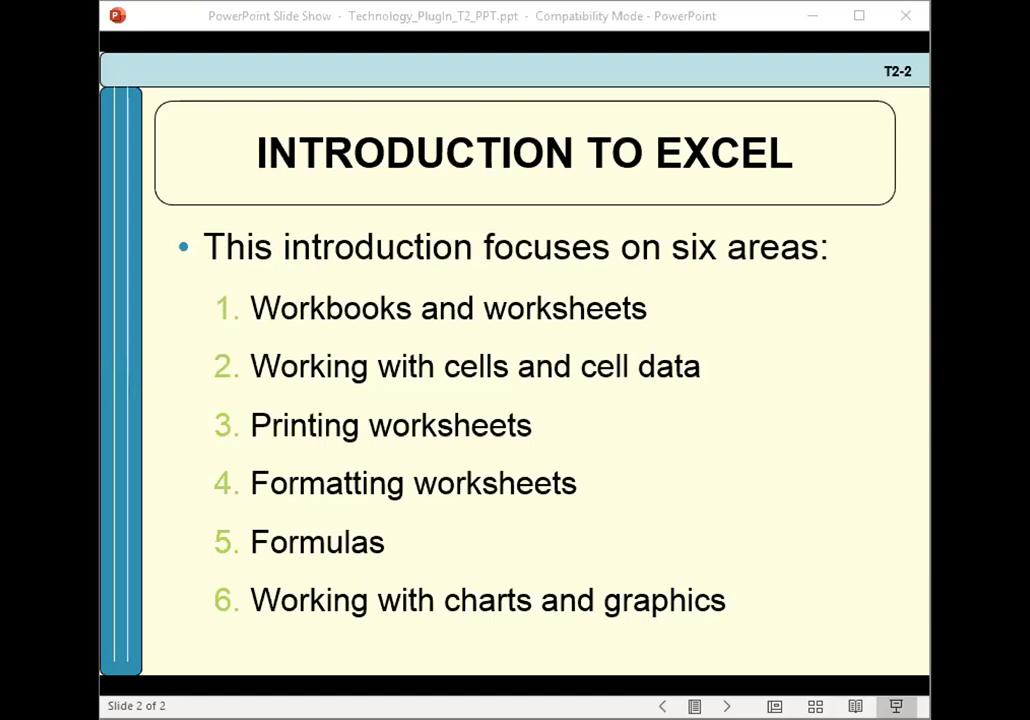
{"action": "key", "text": "alt+Tab"}
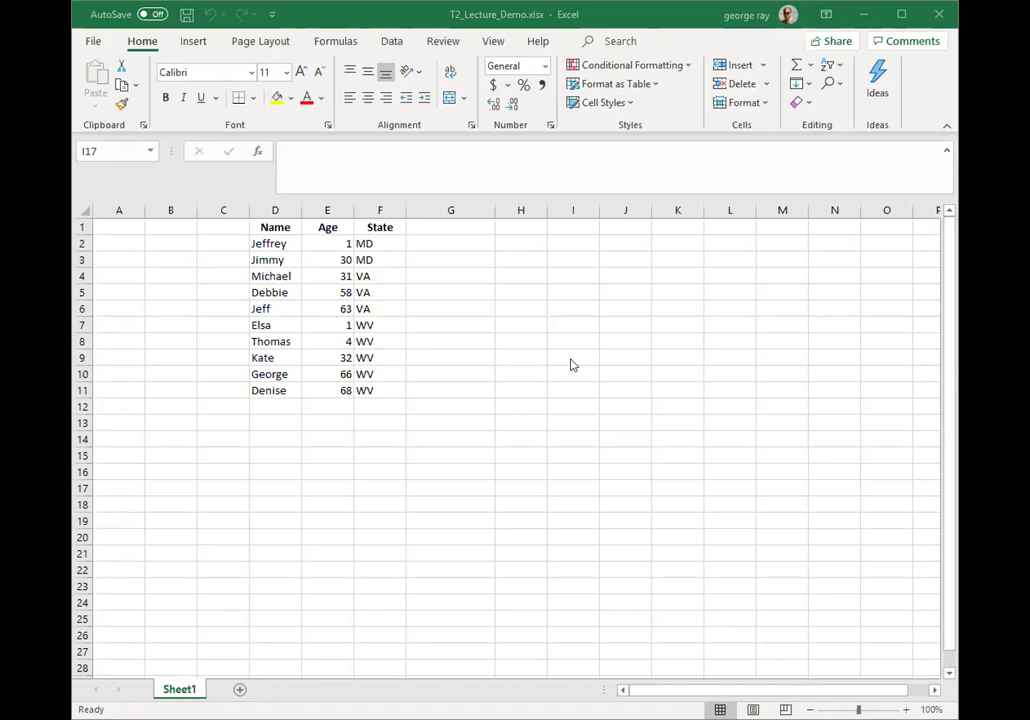
- Close the T2_Lecture_Demo.xlsx workbook without saving its changes
{"action": "key", "text": "alt+f"}
{"action": "left_click", "coordinate": [119, 423]}
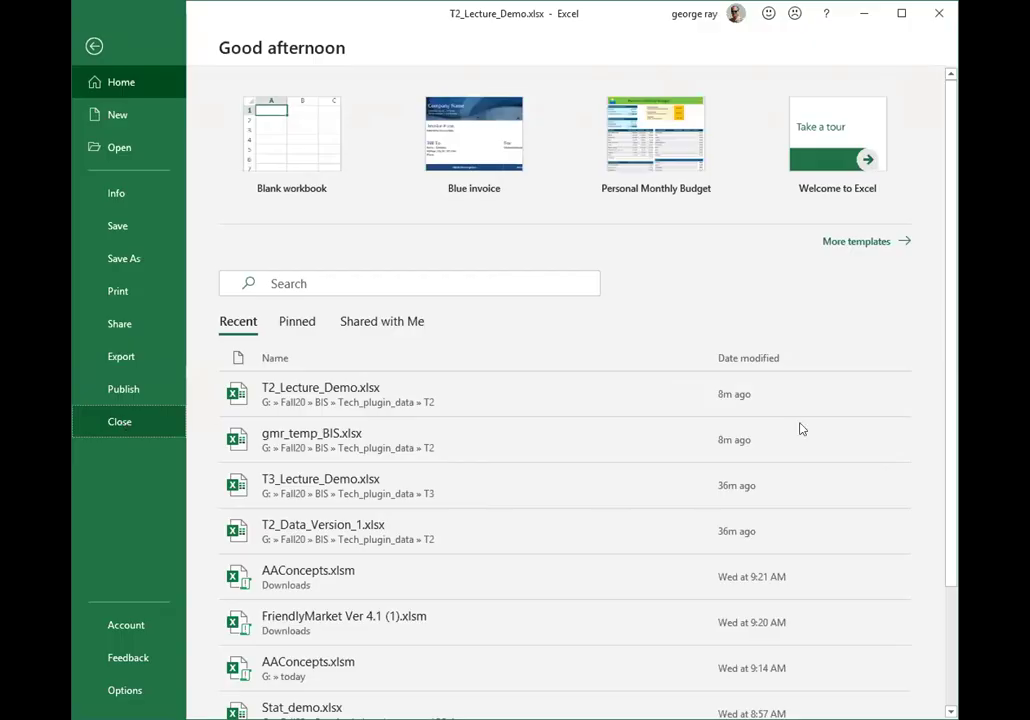
{"action": "left_click", "coordinate": [821, 446]}
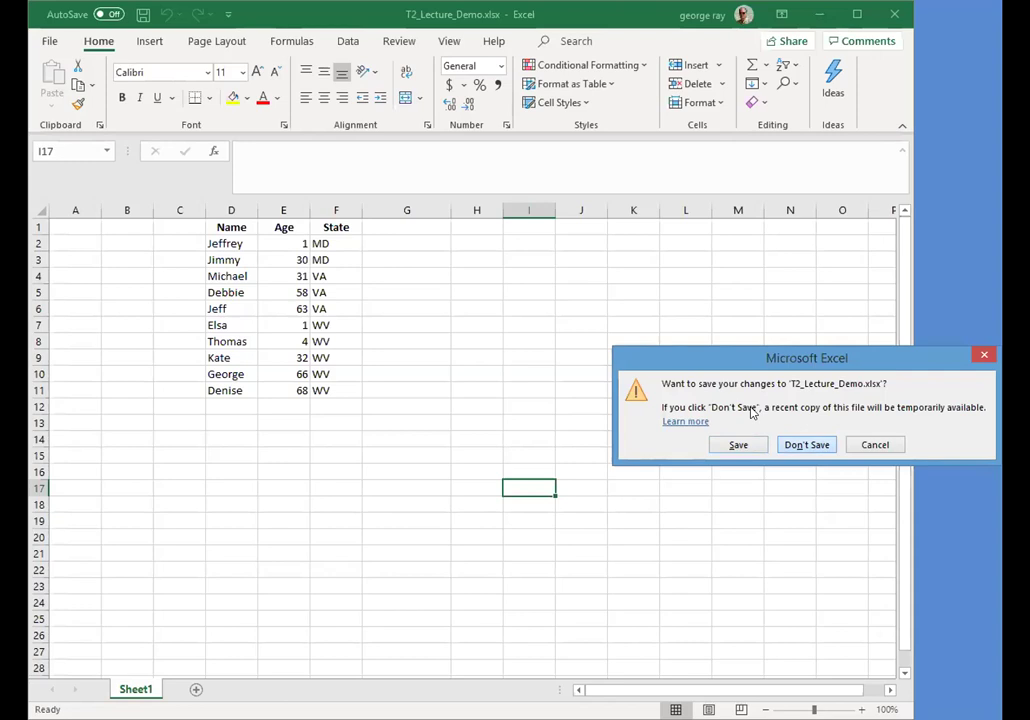
{"action": "key", "text": "Return"}
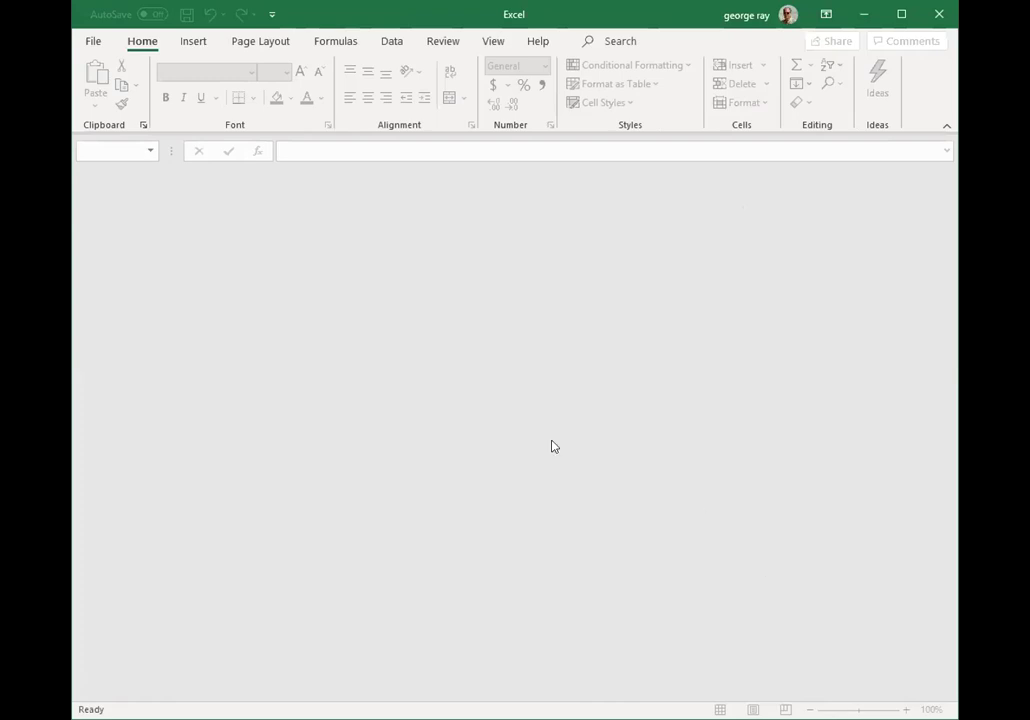
- Create a new blank workbook
{"action": "left_click", "coordinate": [93, 42]}
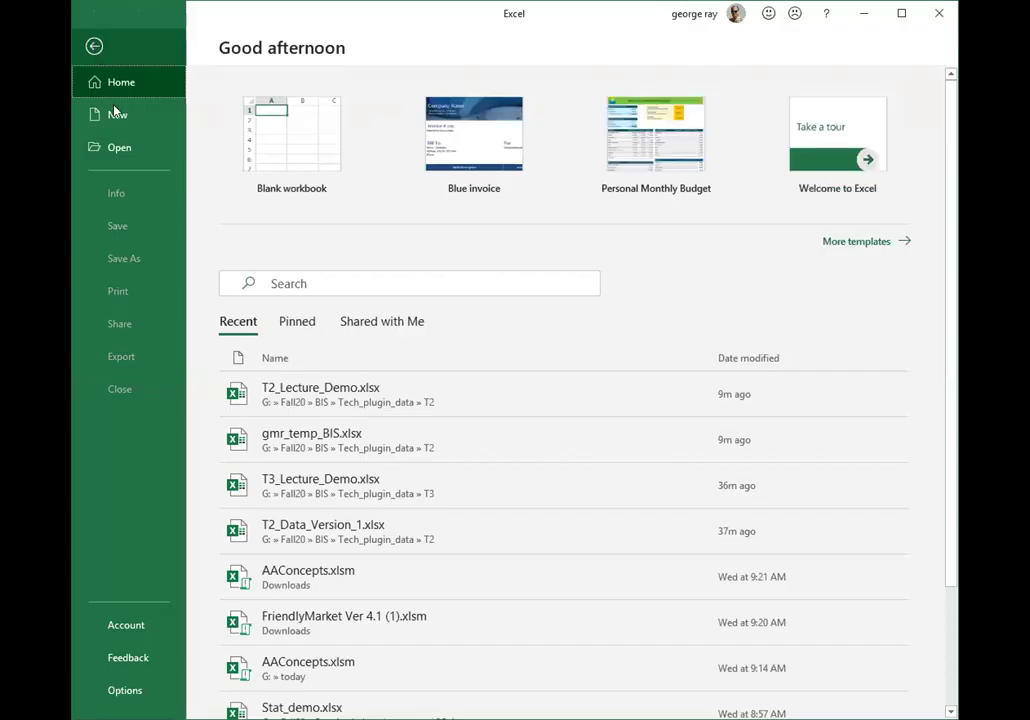
{"action": "left_click", "coordinate": [94, 46]}
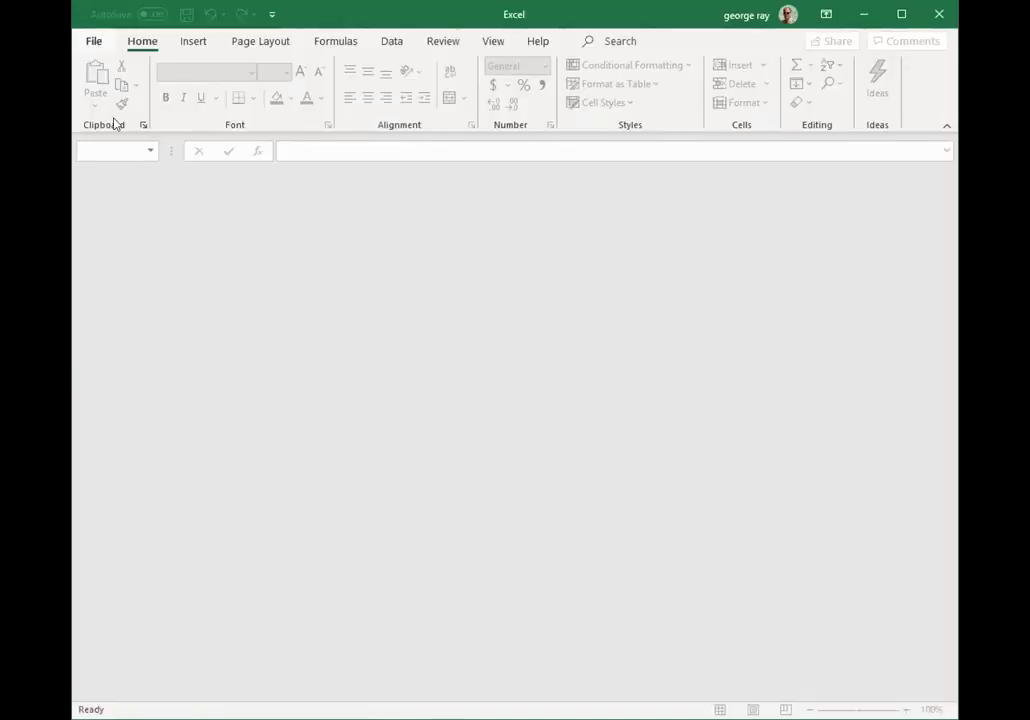
{"action": "key", "text": "alt+f"}
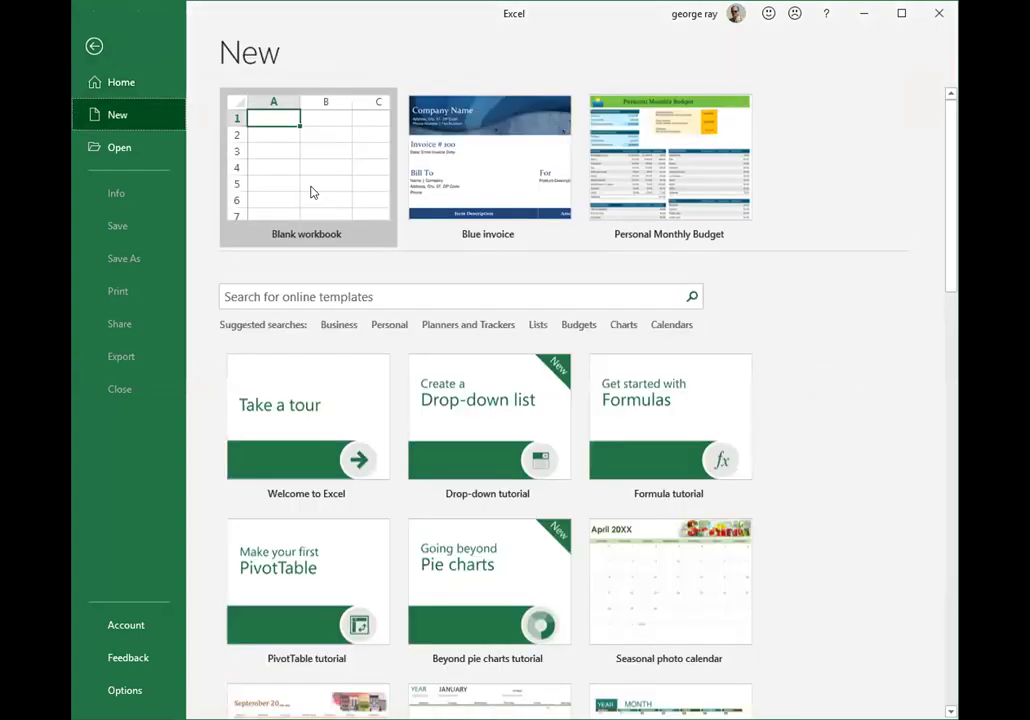
{"action": "left_click", "coordinate": [310, 192]}
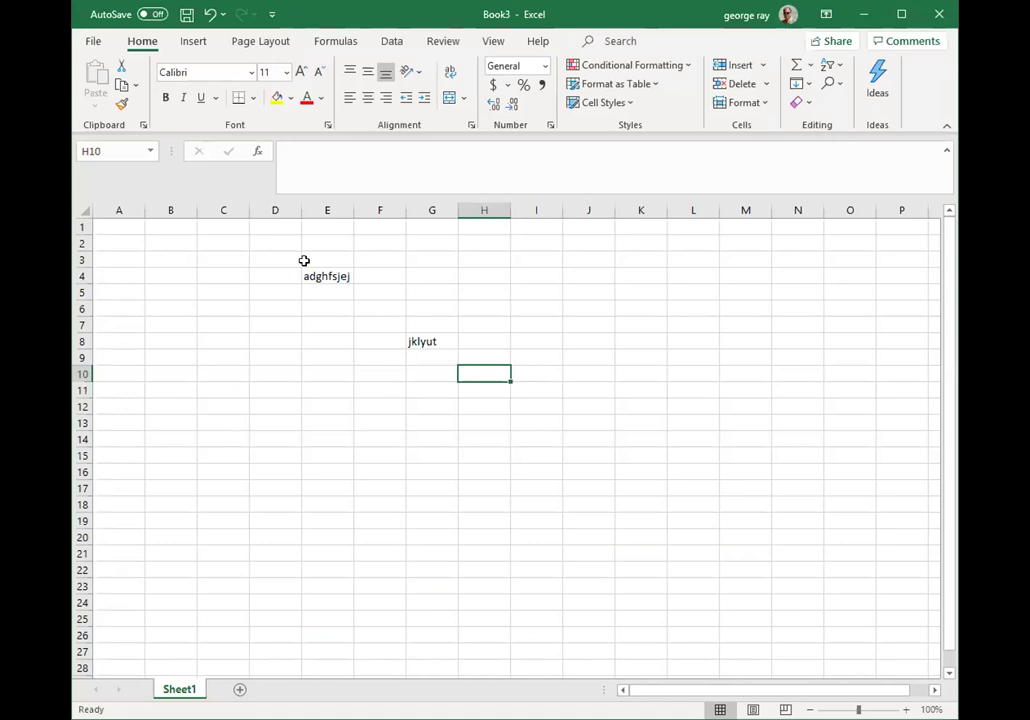
- Close the Book3 workbook and discard its changes
{"action": "left_click", "coordinate": [93, 42]}
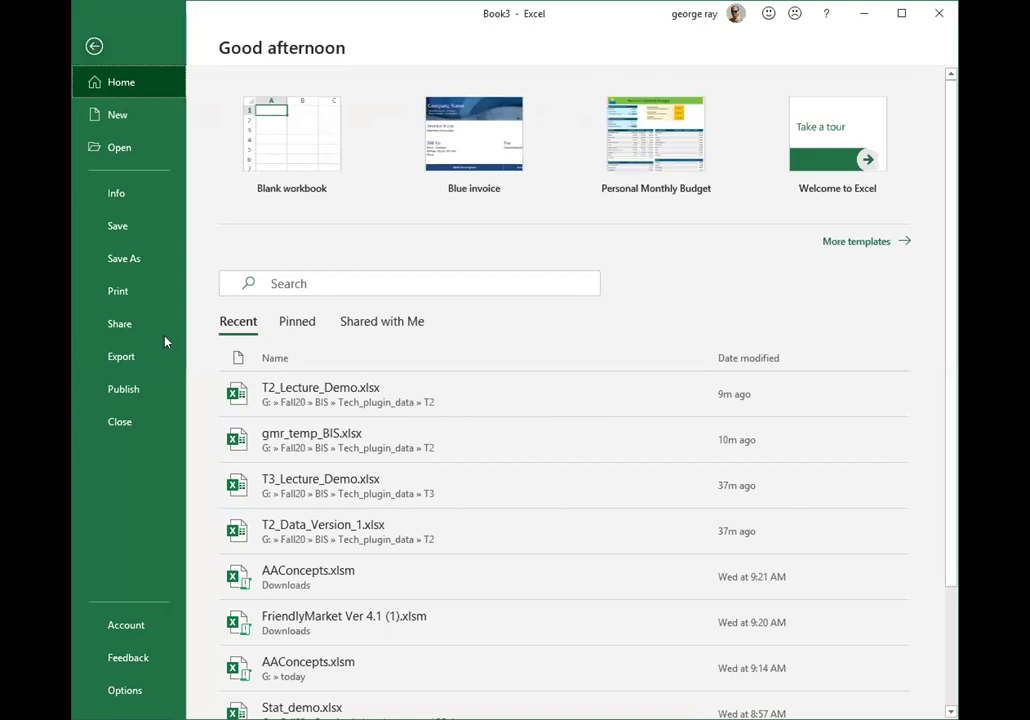
{"action": "left_click", "coordinate": [139, 421]}
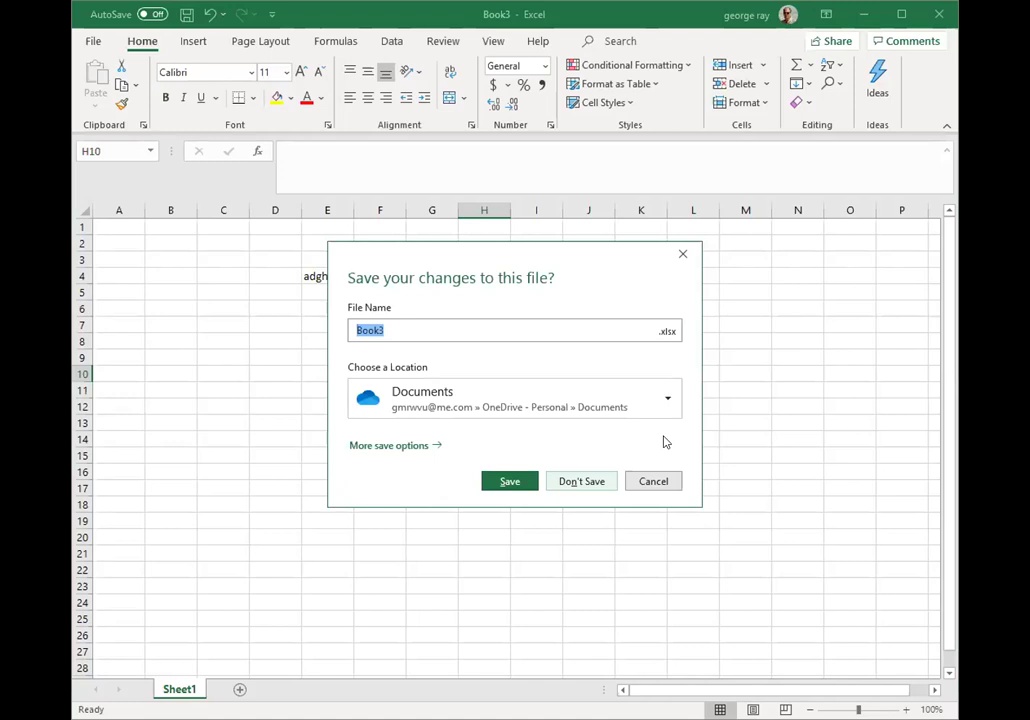
{"action": "key", "text": "n"}
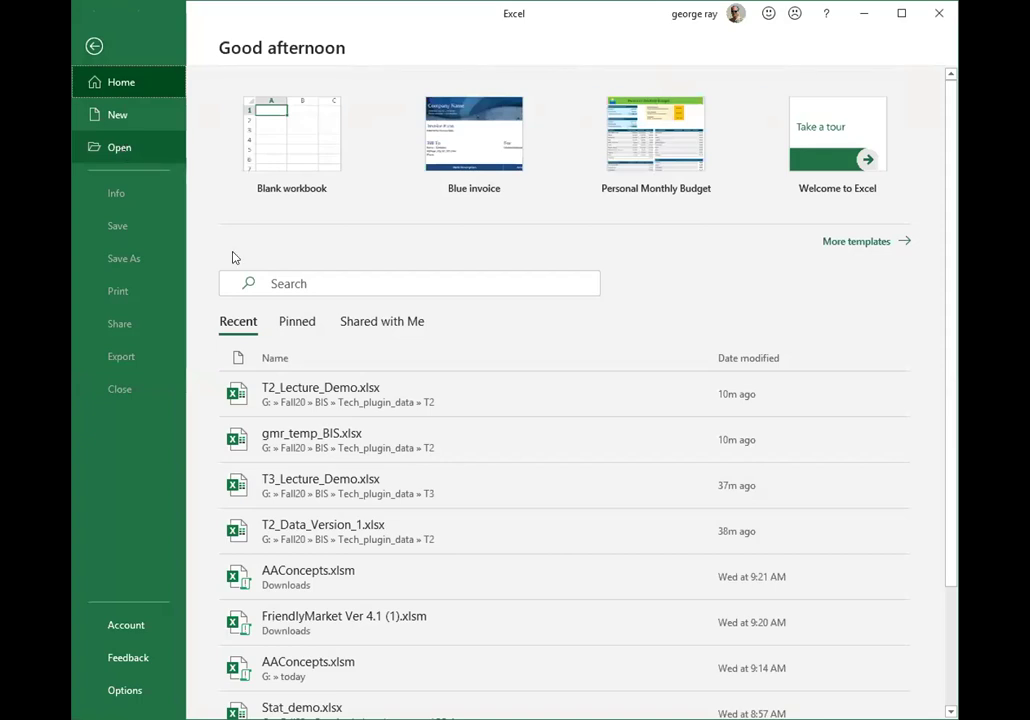
- Open T2_Lecture_Demo.xlsx from the recent files and clear the word "change" from cell I4
{"action": "left_click", "coordinate": [296, 396]}
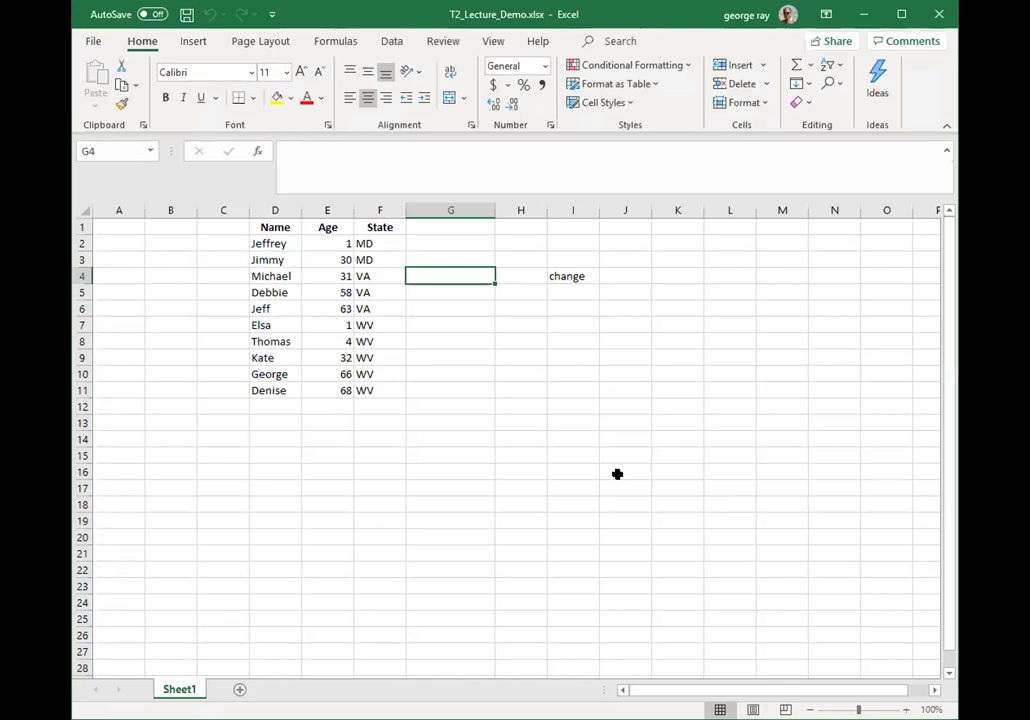
{"action": "left_click", "coordinate": [563, 273]}
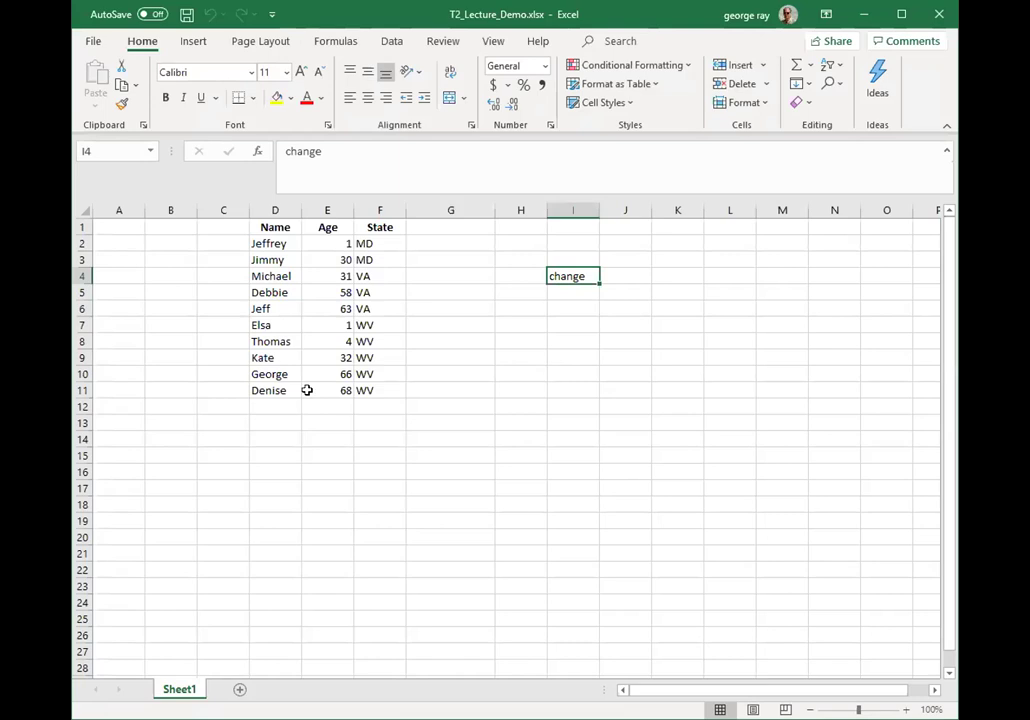
{"action": "key", "text": "Delete"}
- Enter the text "Information" in cell H6
{"action": "key", "text": "Down"}
{"action": "key", "text": "Down"}
{"action": "key", "text": "Down"}
{"action": "key", "text": "Down"}
{"action": "key", "text": "Down"}
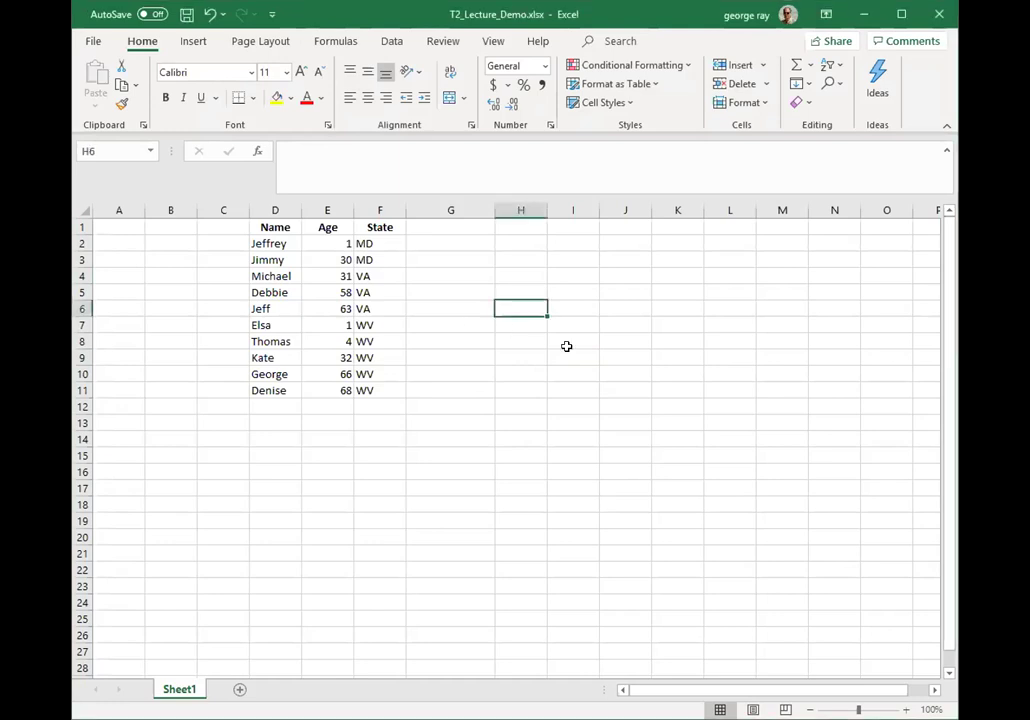
{"action": "type", "text": "Informa"}
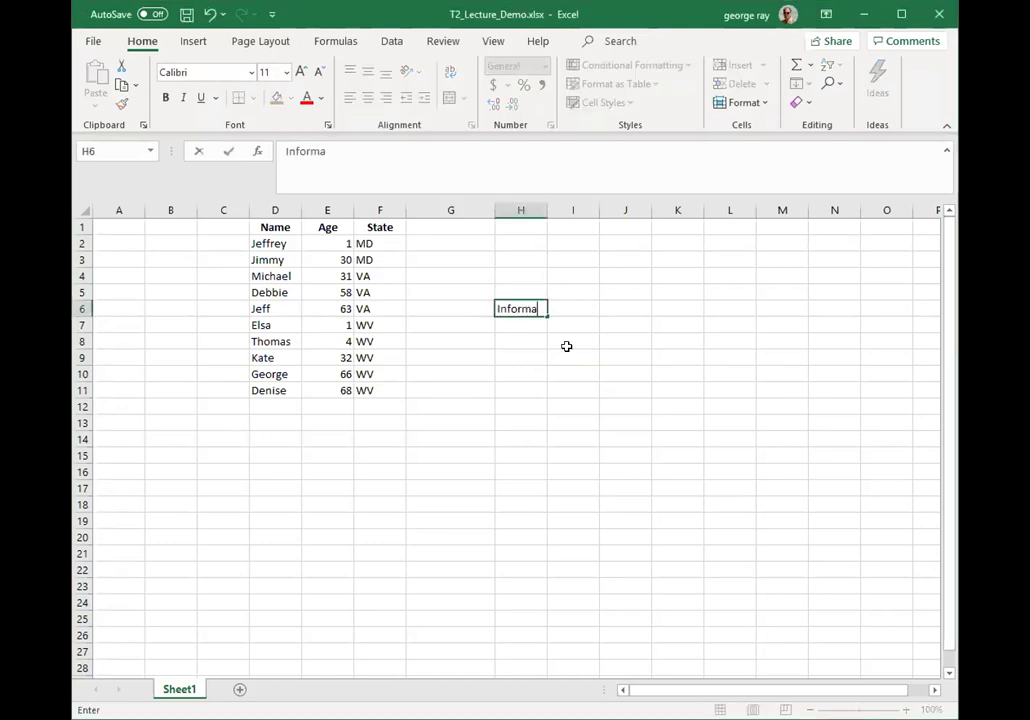
{"action": "type", "text": "tion"}
{"action": "left_click", "coordinate": [578, 338]}
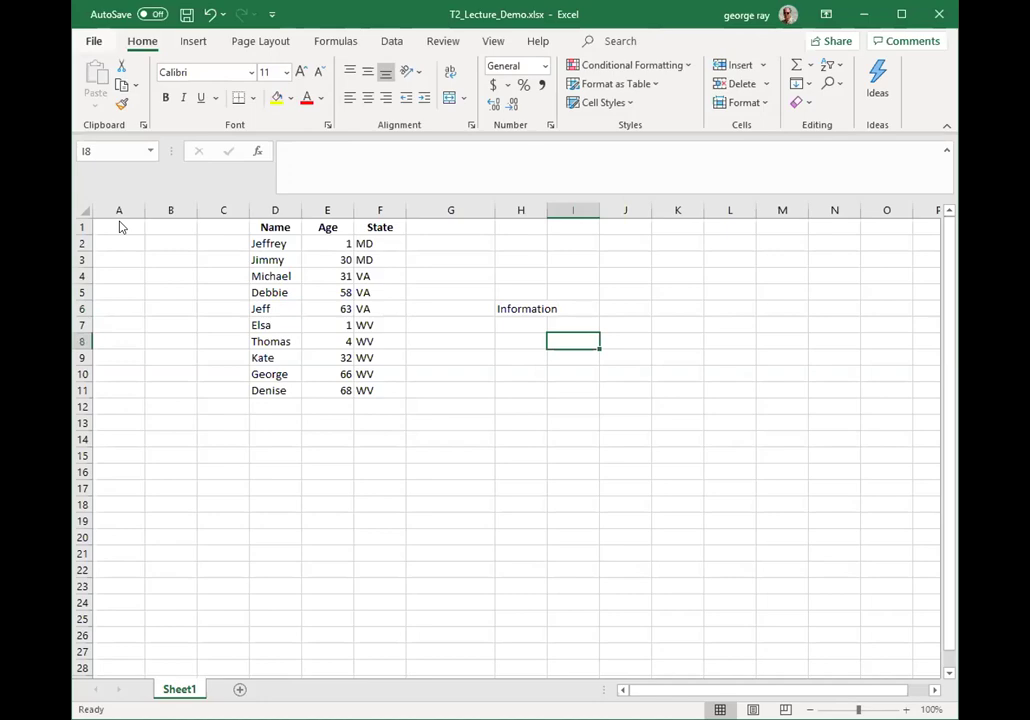
- Save the T2_Lecture_Demo.xlsx workbook and close it
{"action": "key", "text": "ctrl+s"}
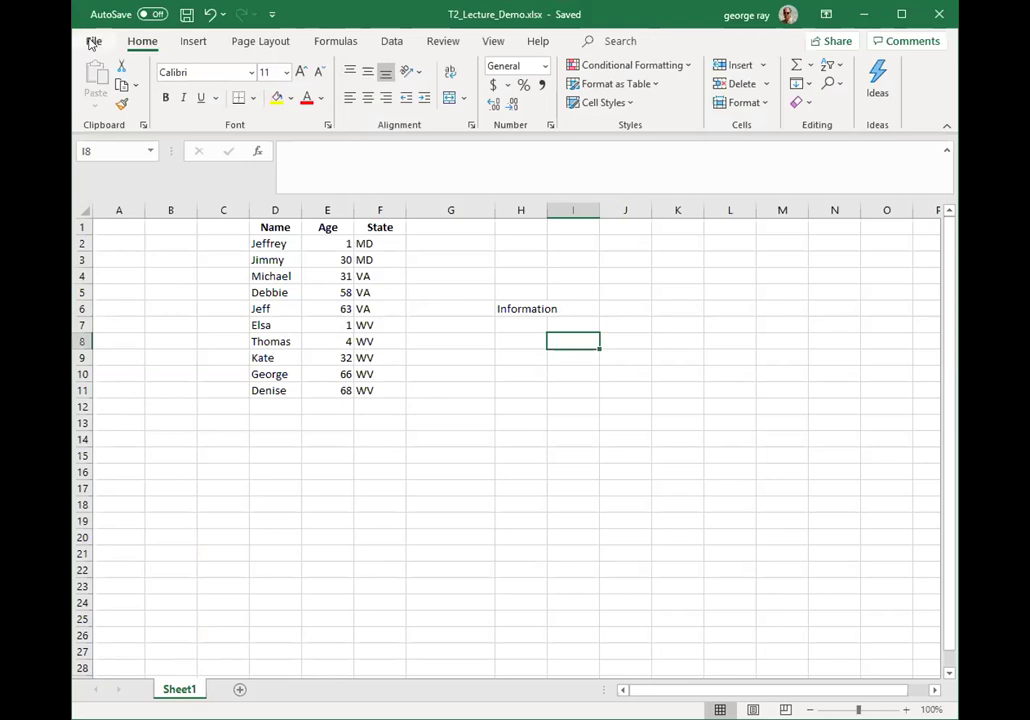
{"action": "key", "text": "alt+f"}
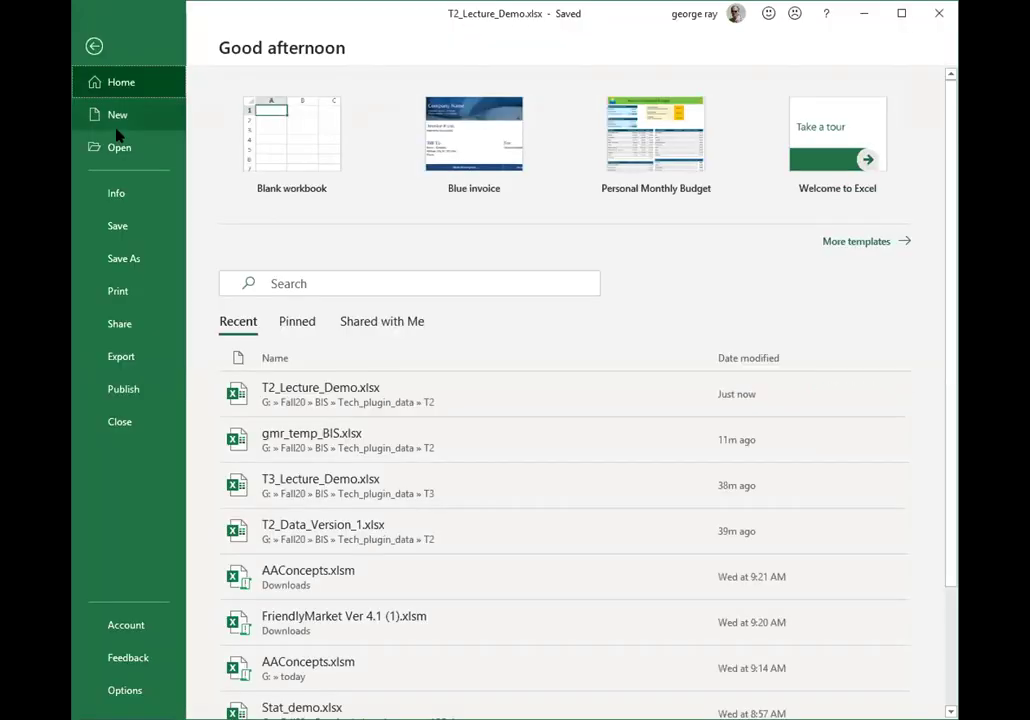
{"action": "left_click", "coordinate": [117, 422]}
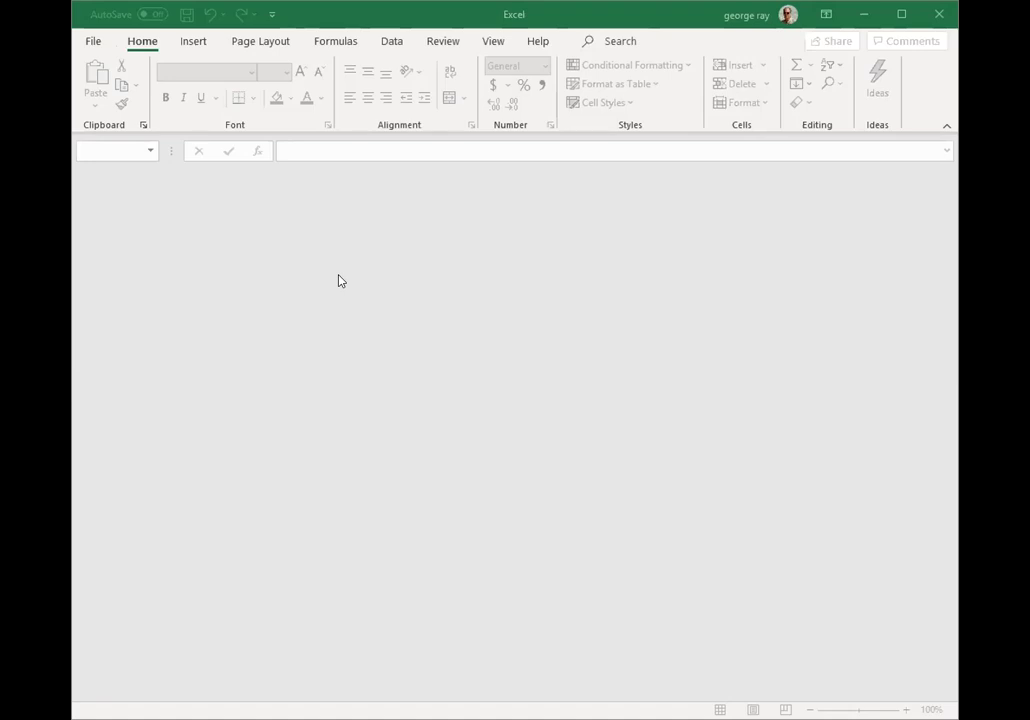
- Browse the Business templates and create a new workbook from the Blue invoice template
{"action": "left_click", "coordinate": [93, 42]}
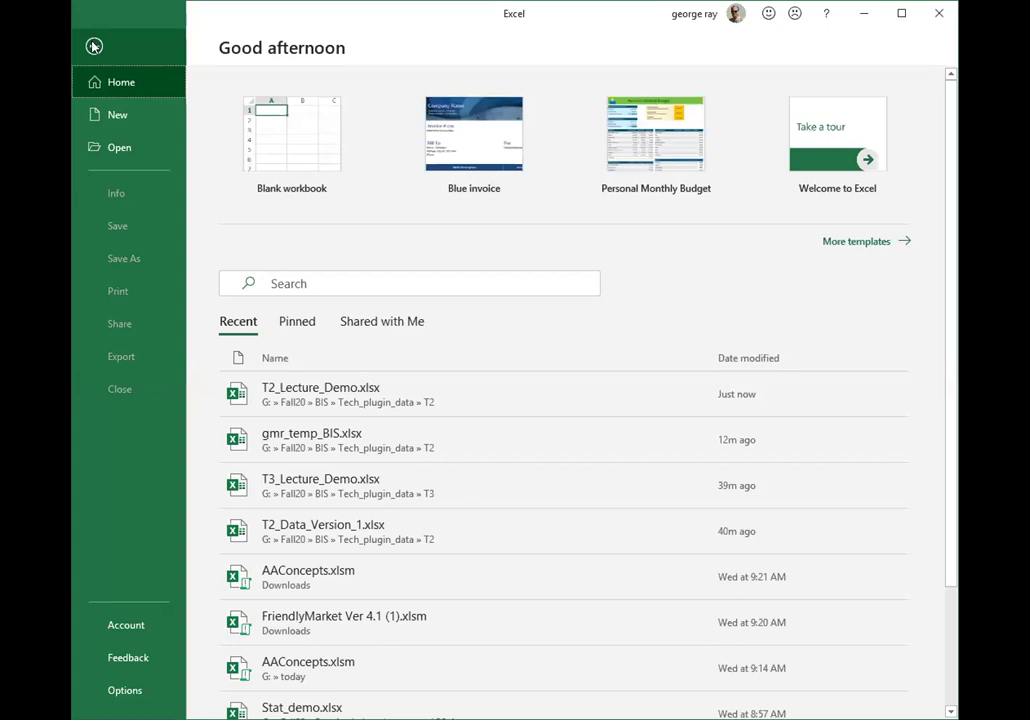
{"action": "left_click", "coordinate": [93, 46]}
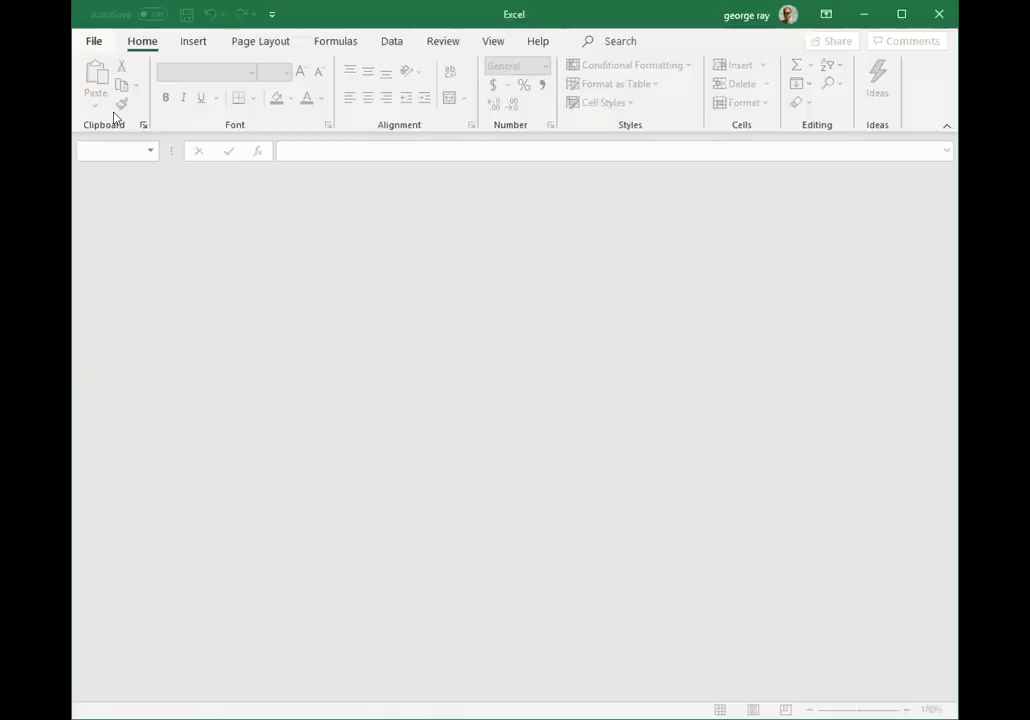
{"action": "key", "text": "alt+f"}
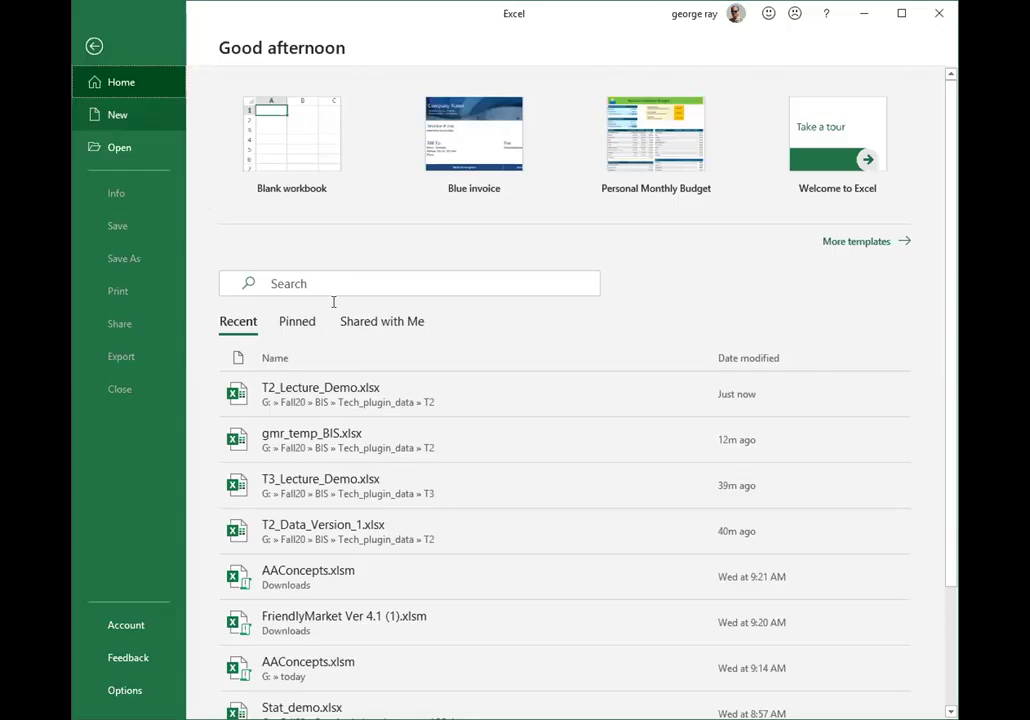
{"action": "key", "text": "n"}
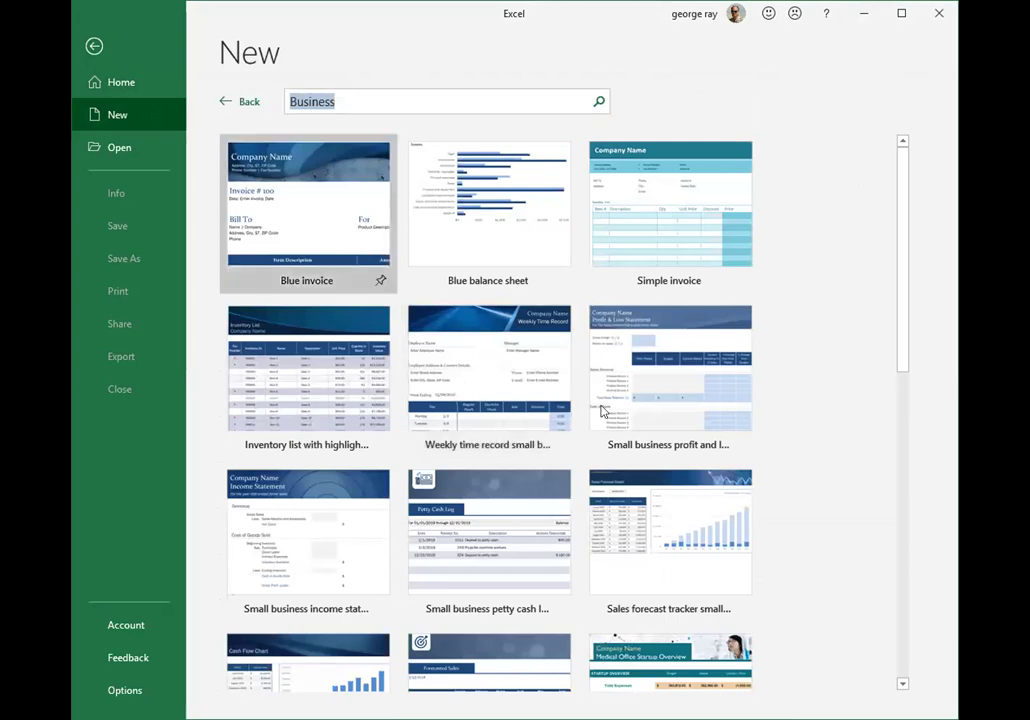
{"action": "left_click", "coordinate": [598, 404]}
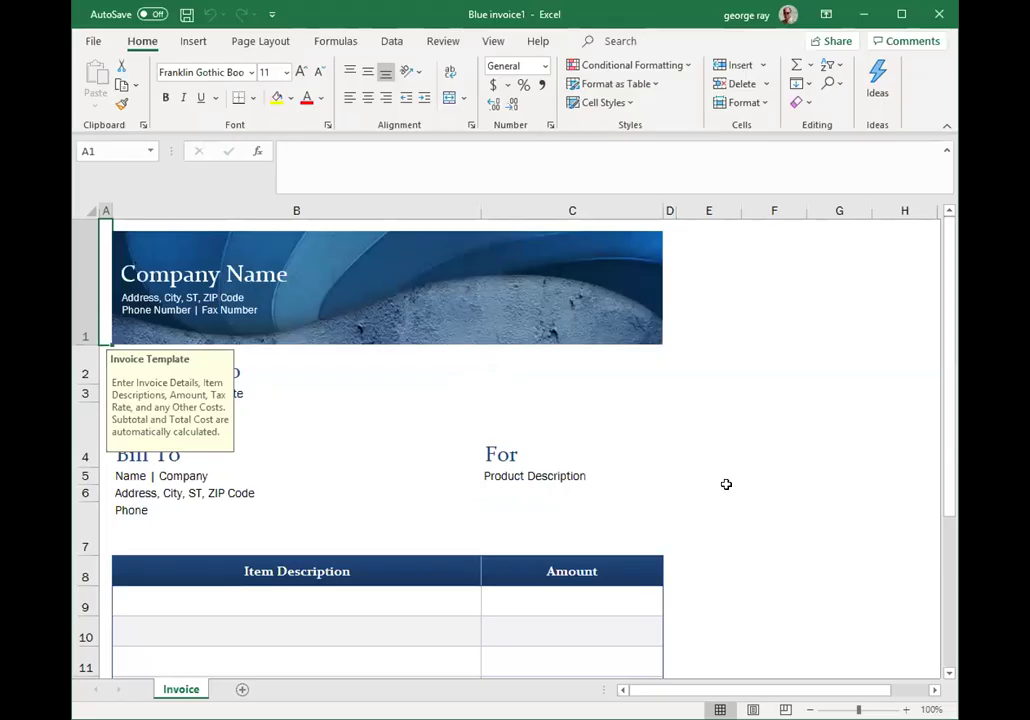
- Examine the invoice template's layout, including its Item Description and Amount columns
{"action": "left_click", "coordinate": [782, 448]}
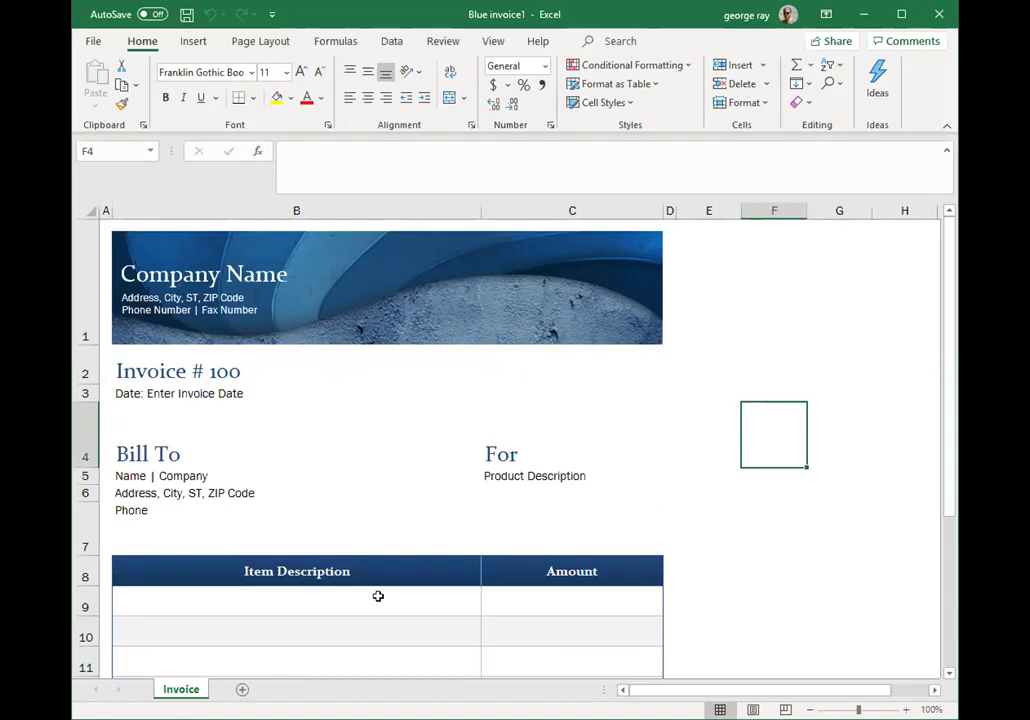
{"action": "left_click", "coordinate": [343, 602]}
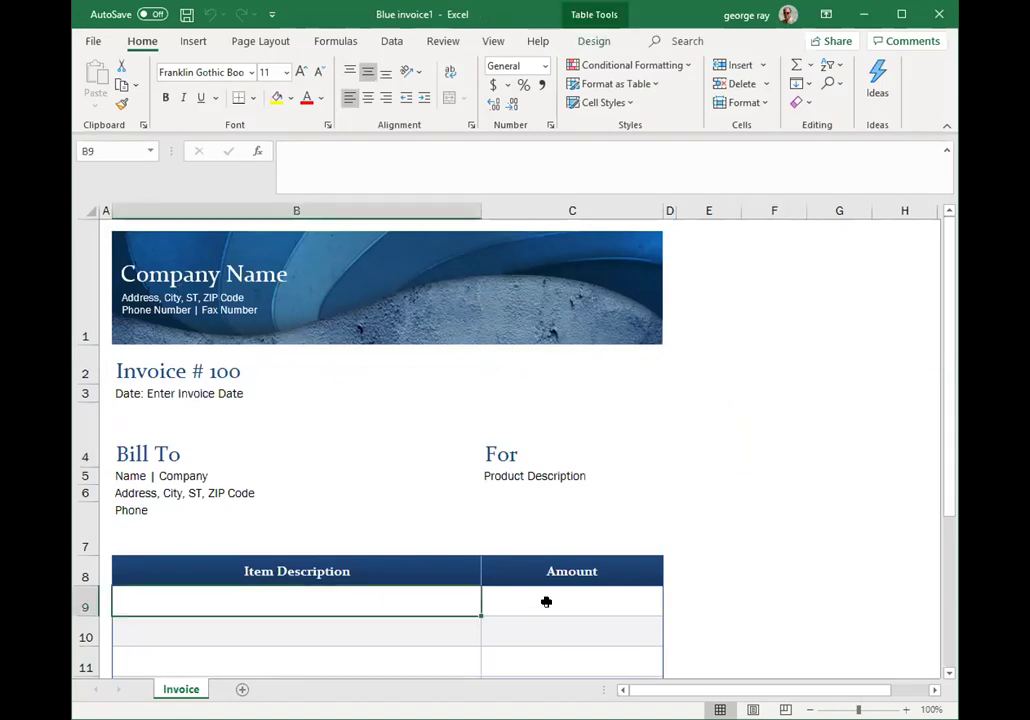
{"action": "key", "text": "Tab"}
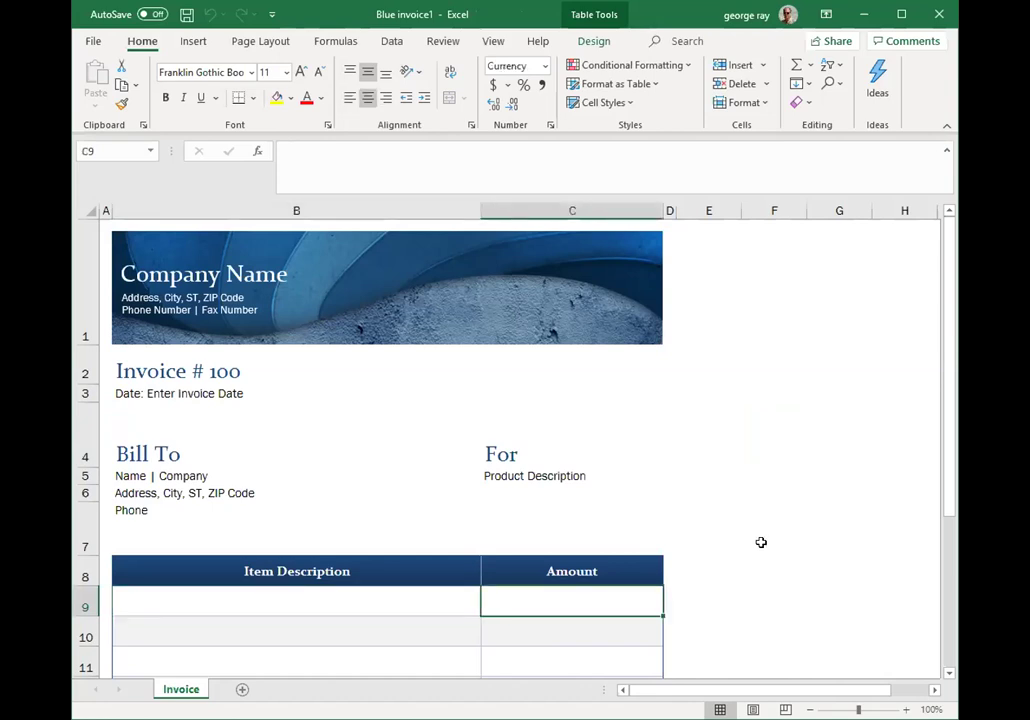
{"action": "scroll", "coordinate": [761, 542], "scroll_direction": "down", "scroll_amount": 3}
{"action": "scroll", "coordinate": [761, 542], "scroll_direction": "up", "scroll_amount": 3}
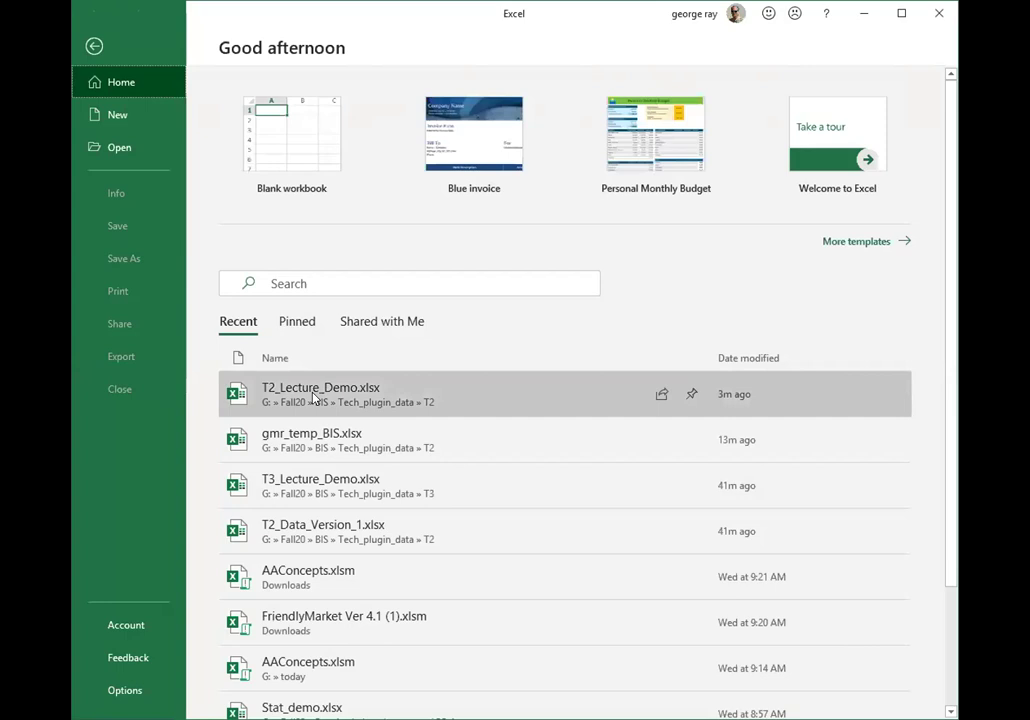
- Open T2_Lecture_Demo.xlsx from the recent files and add a new worksheet named gmr_demo
{"action": "left_click", "coordinate": [312, 393]}
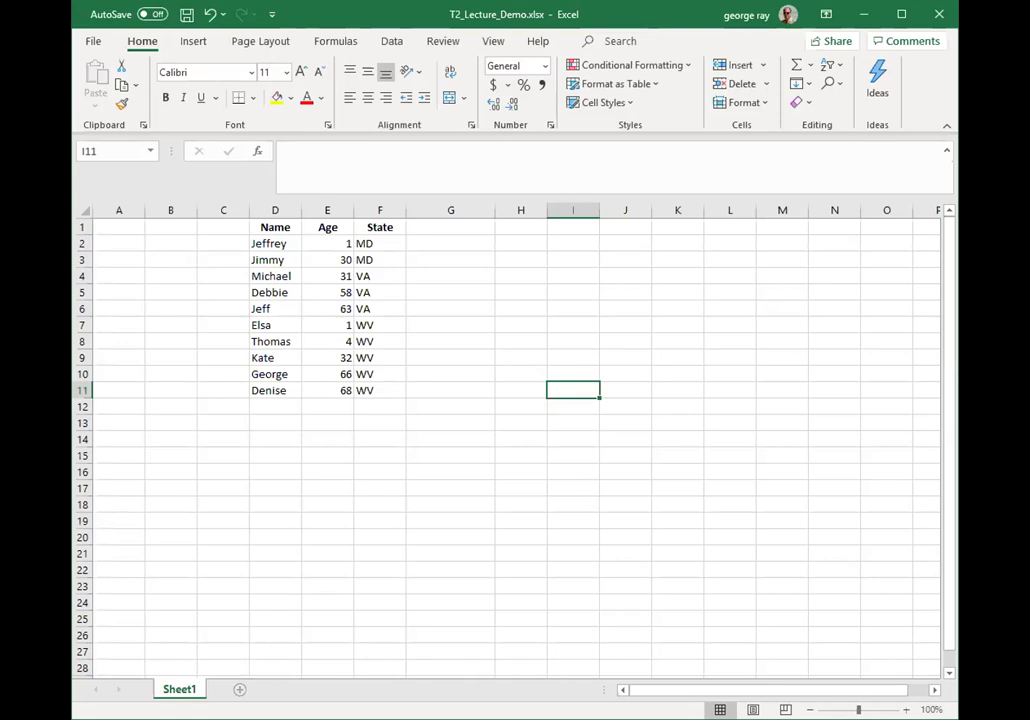
{"action": "left_click", "coordinate": [234, 691]}
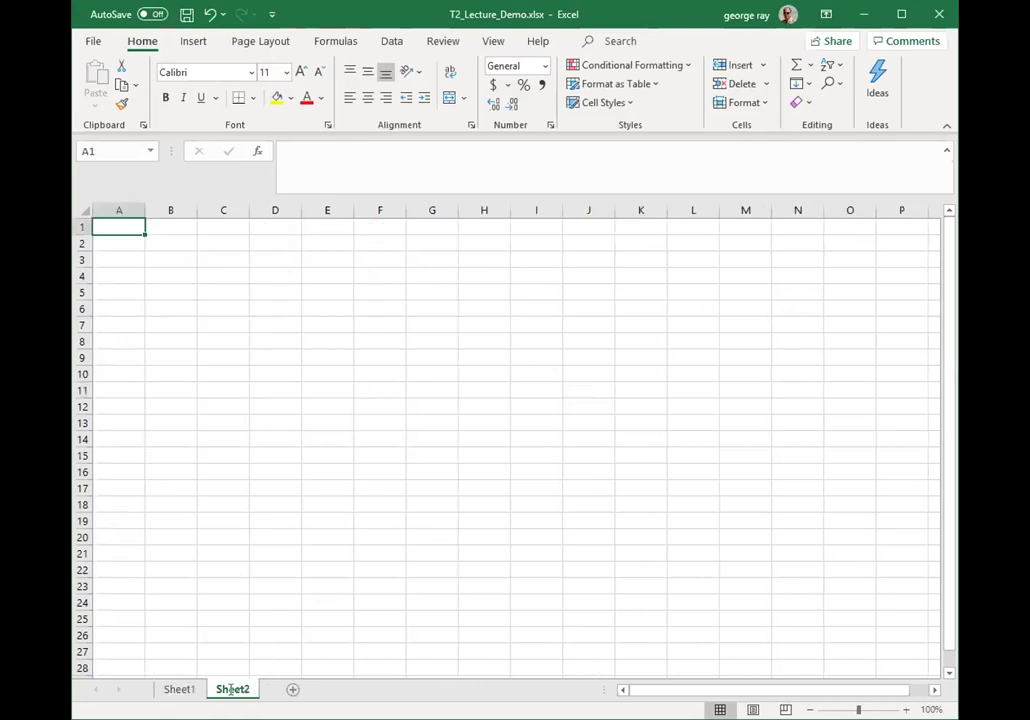
{"action": "double_click", "coordinate": [233, 690]}
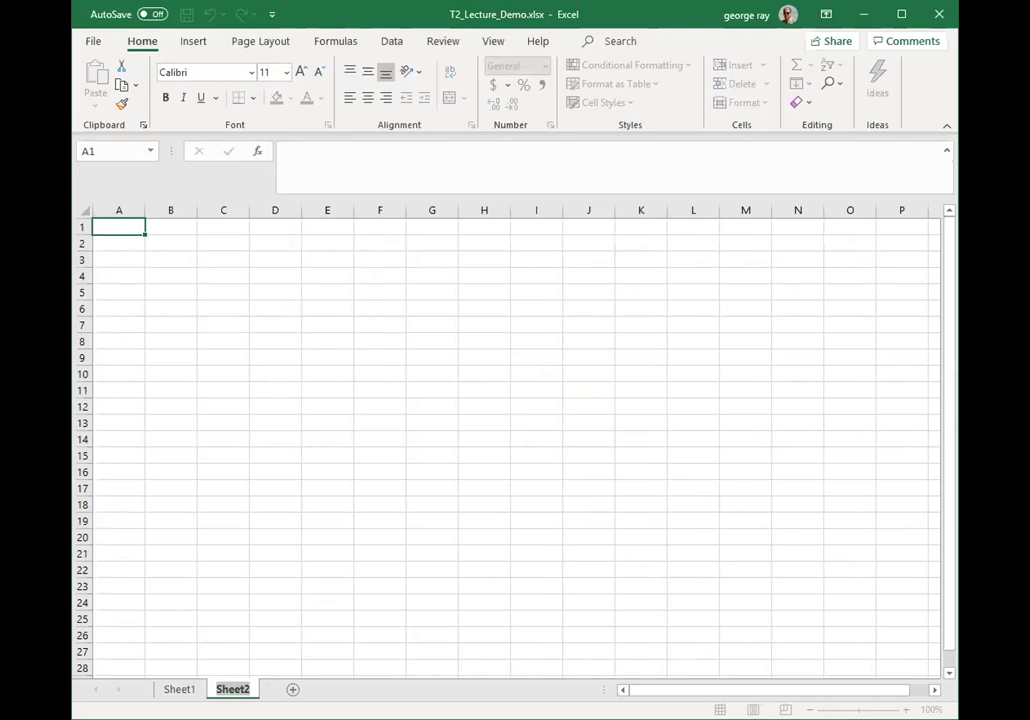
{"action": "type", "text": "gmr_demo"}
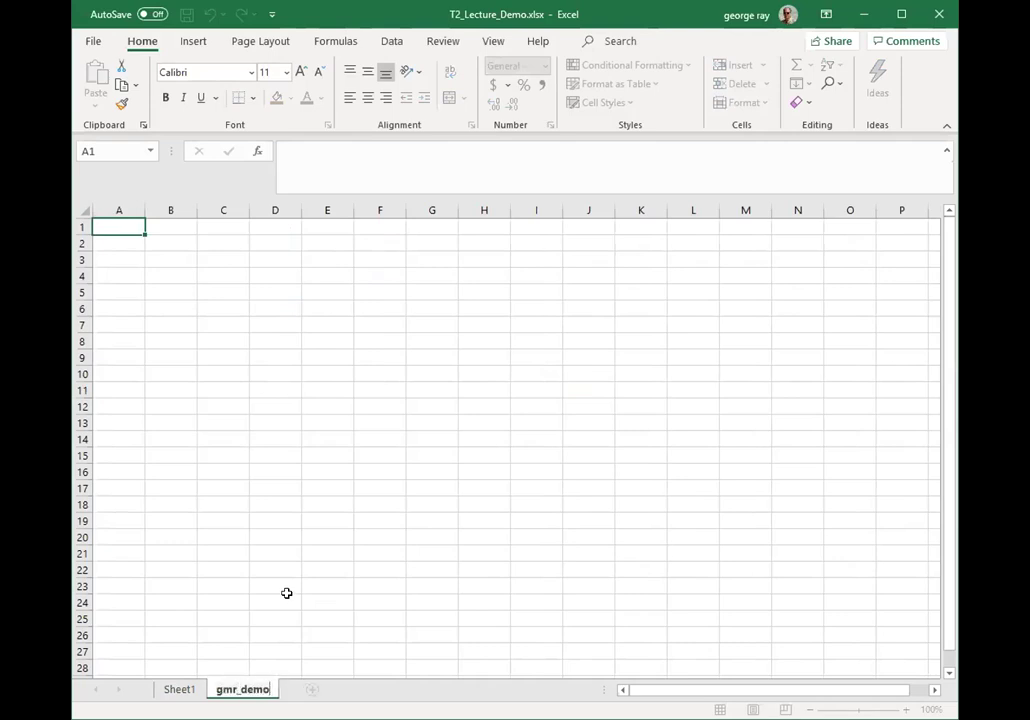
{"action": "left_click", "coordinate": [286, 593]}
- Enter the filler text "pqioeujrpoiejgiuwhrgtiuwrhtthuijwrthiuuj" in cell C15 of the gmr_demo worksheet
{"action": "left_click", "coordinate": [239, 446]}
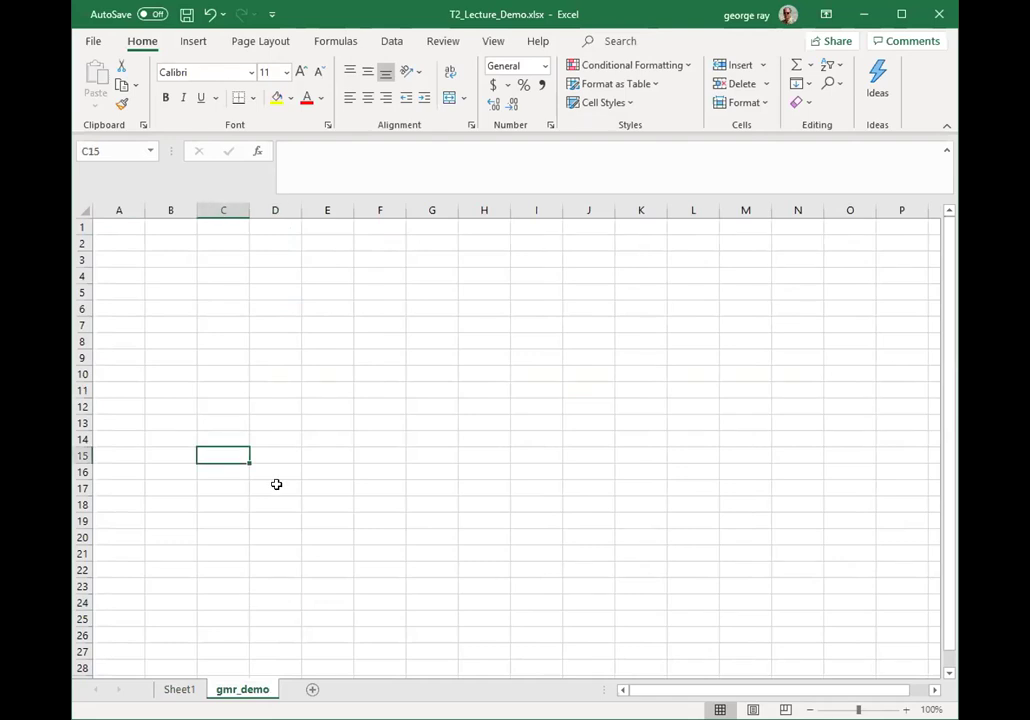
{"action": "type", "text": "pqioeujrpoiejgiuwhrgtiuwrhtthuijwrthiuuj"}
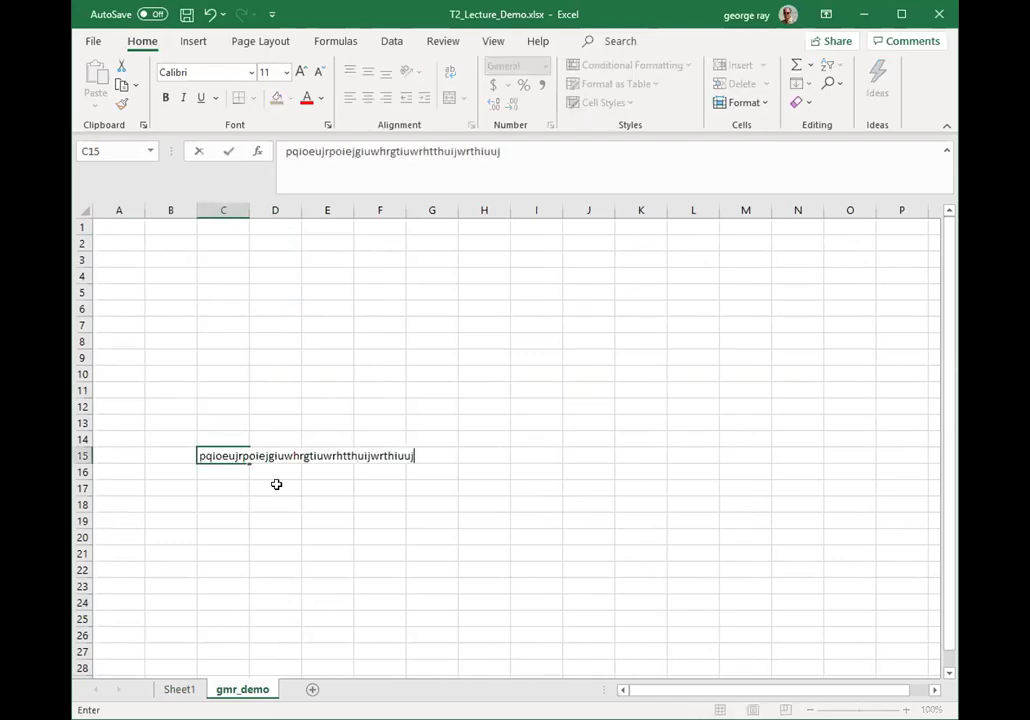
{"action": "left_click", "coordinate": [296, 489]}
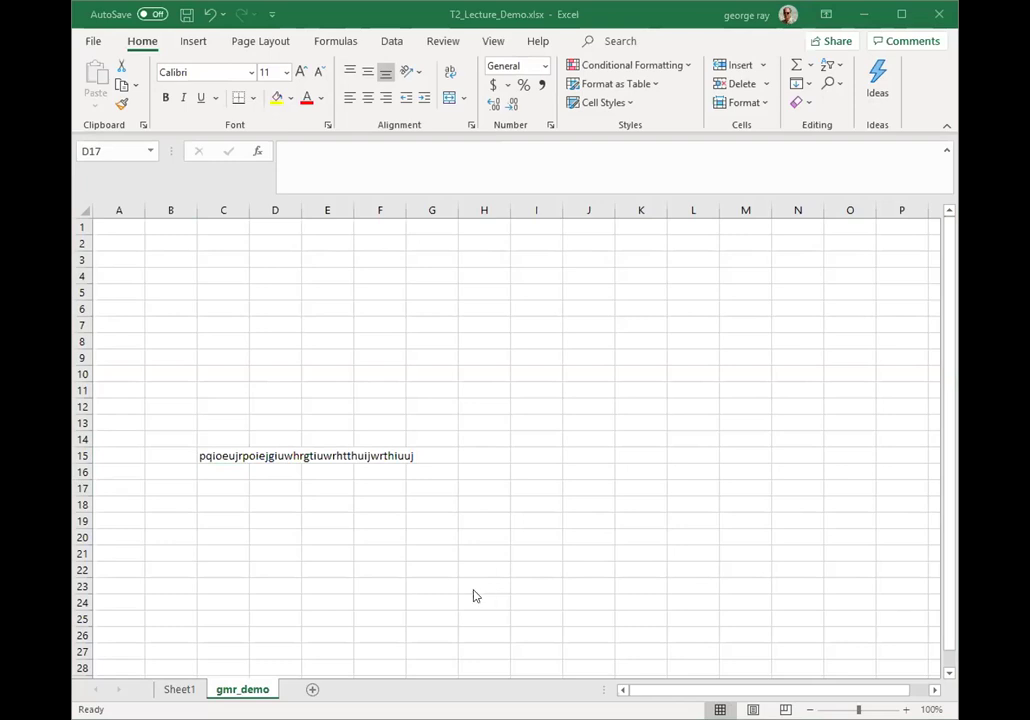
- Delete the gmr_demo worksheet from the workbook permanently
{"action": "right_click", "coordinate": [257, 691]}
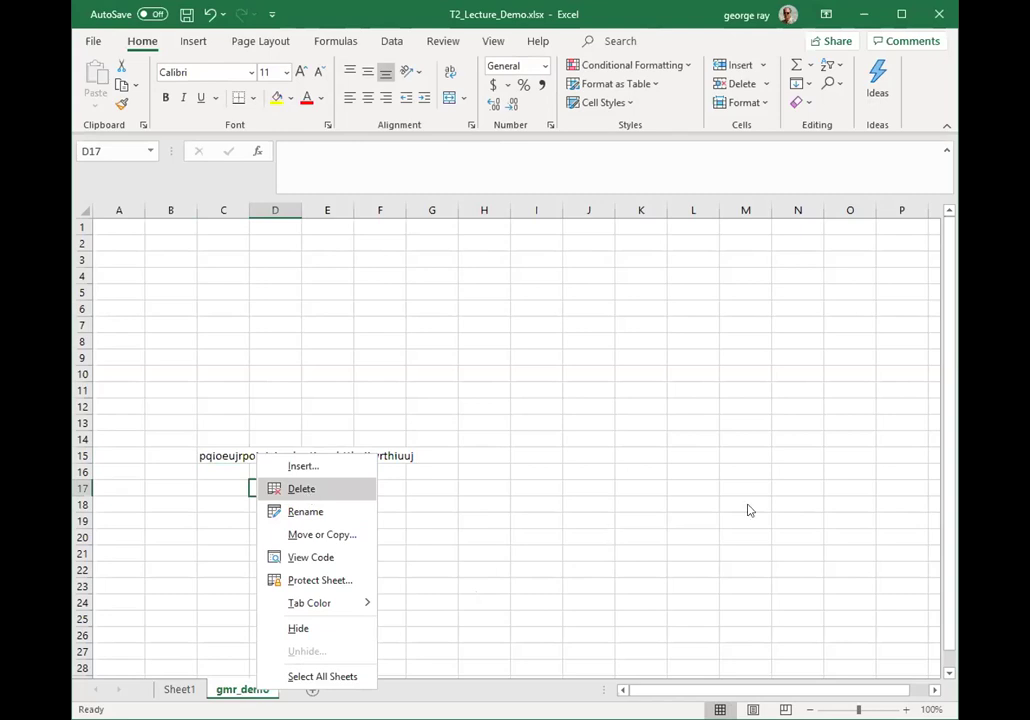
{"action": "key", "text": "Return"}
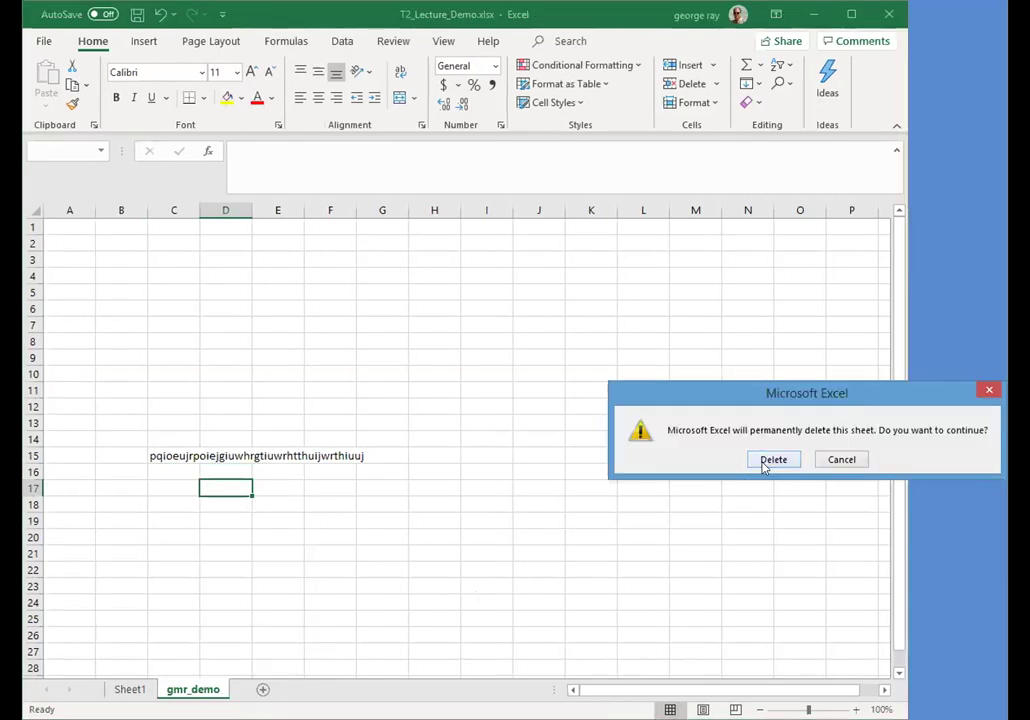
{"action": "key", "text": "Return"}
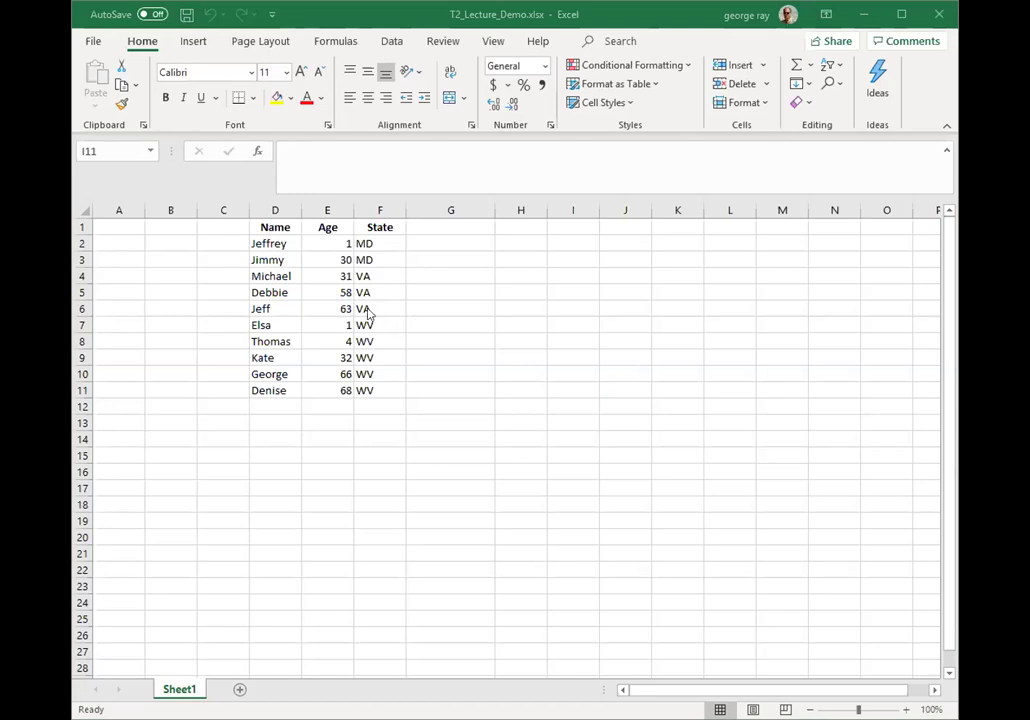
- Insert a blank cell at E5 in the Age column, shifting the cells below it down
{"action": "key", "text": "Left"}
{"action": "key", "text": "Left"}
{"action": "key", "text": "Left"}
{"action": "key", "text": "Left"}
{"action": "key", "text": "Up"}
{"action": "key", "text": "Up"}
{"action": "key", "text": "Up"}
{"action": "key", "text": "Up"}
{"action": "key", "text": "Up"}
{"action": "key", "text": "Up"}
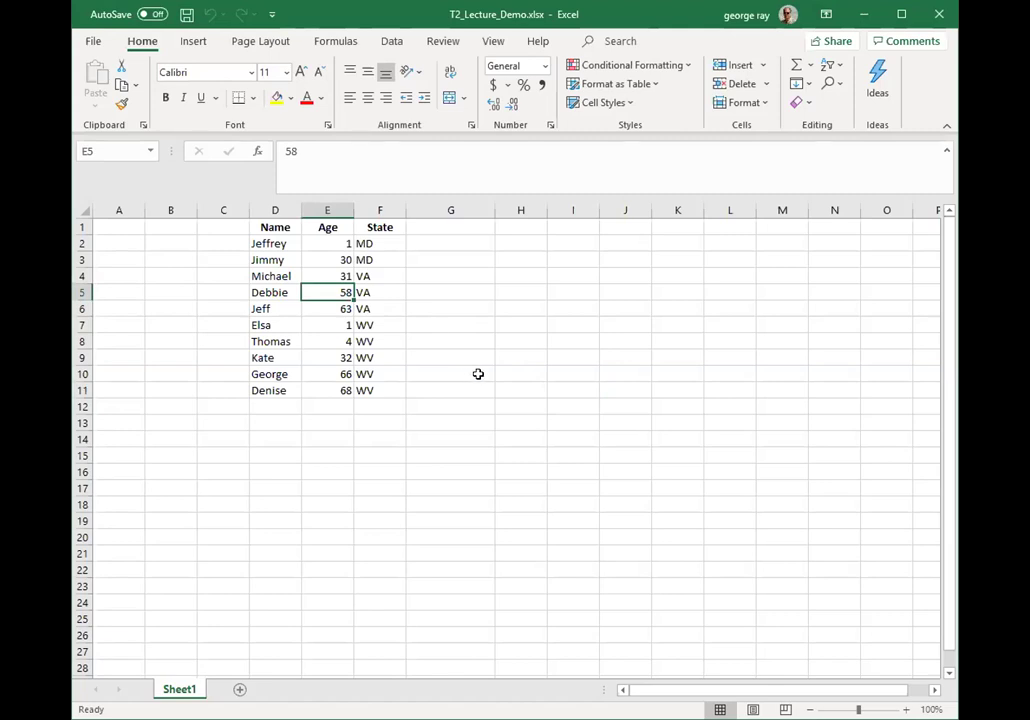
{"action": "right_click", "coordinate": [330, 292]}
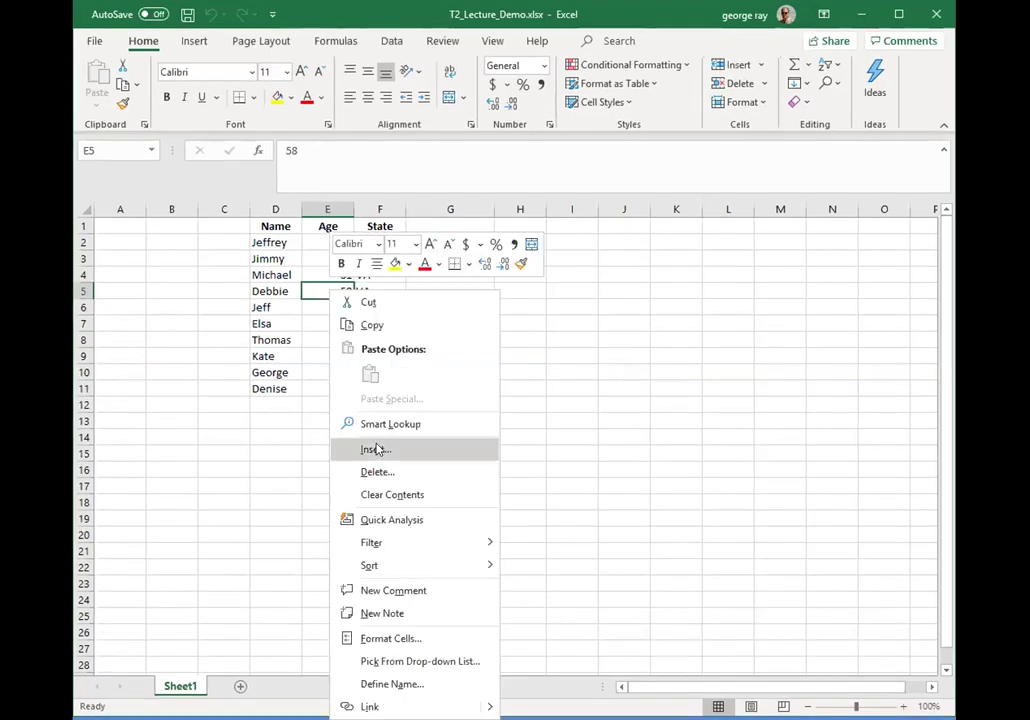
{"action": "left_click", "coordinate": [368, 450]}
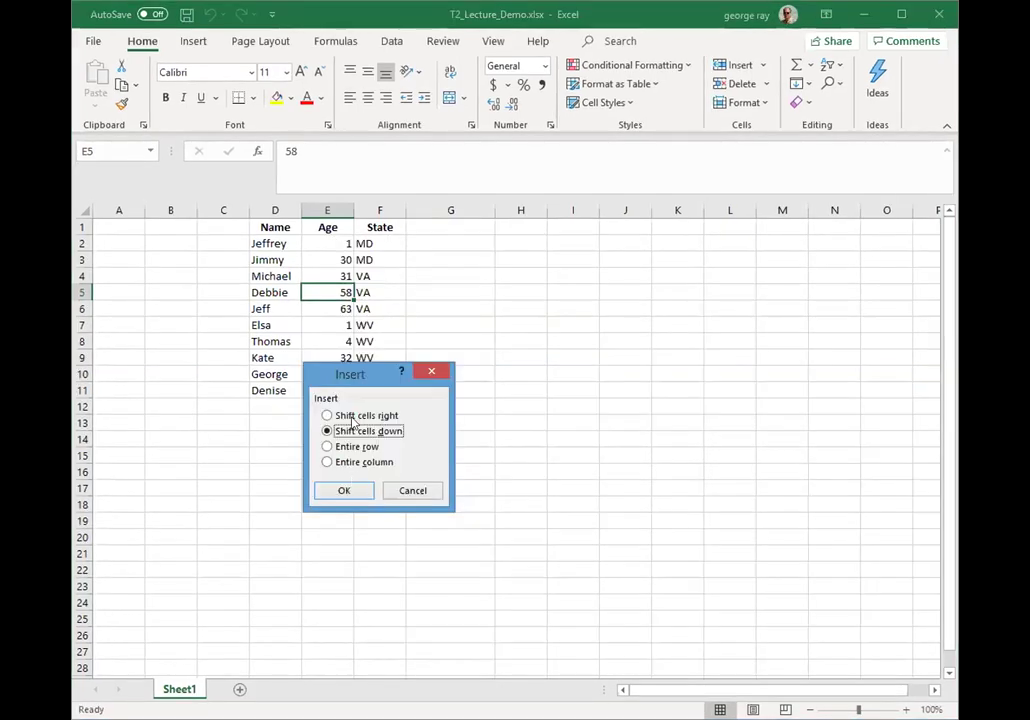
{"action": "left_click", "coordinate": [343, 491]}
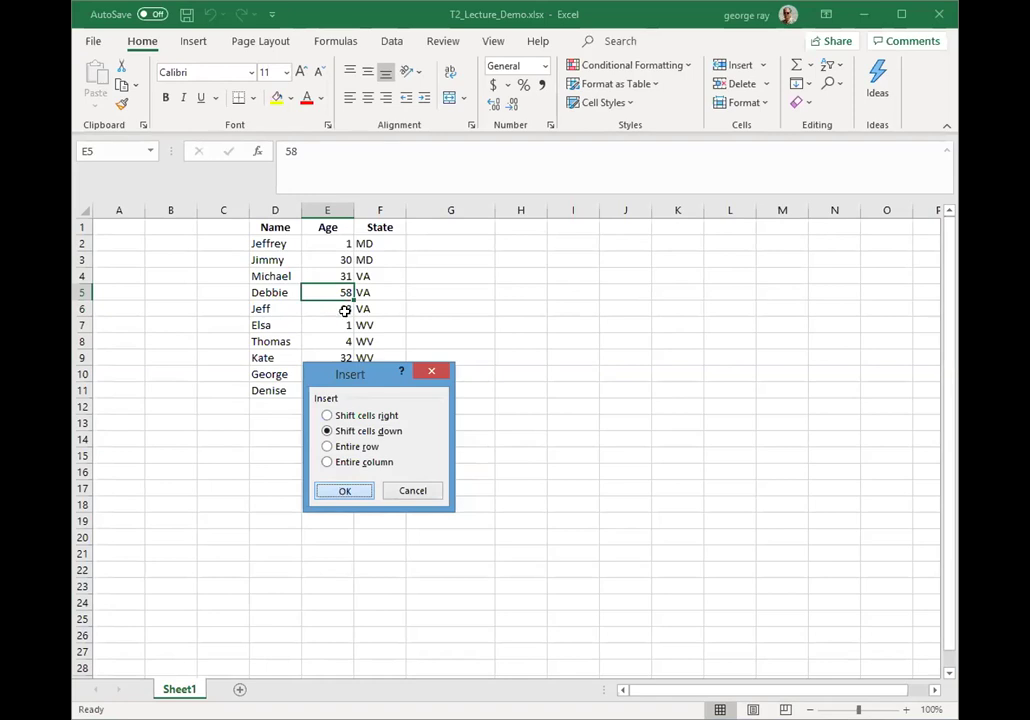
{"action": "left_click", "coordinate": [471, 435]}
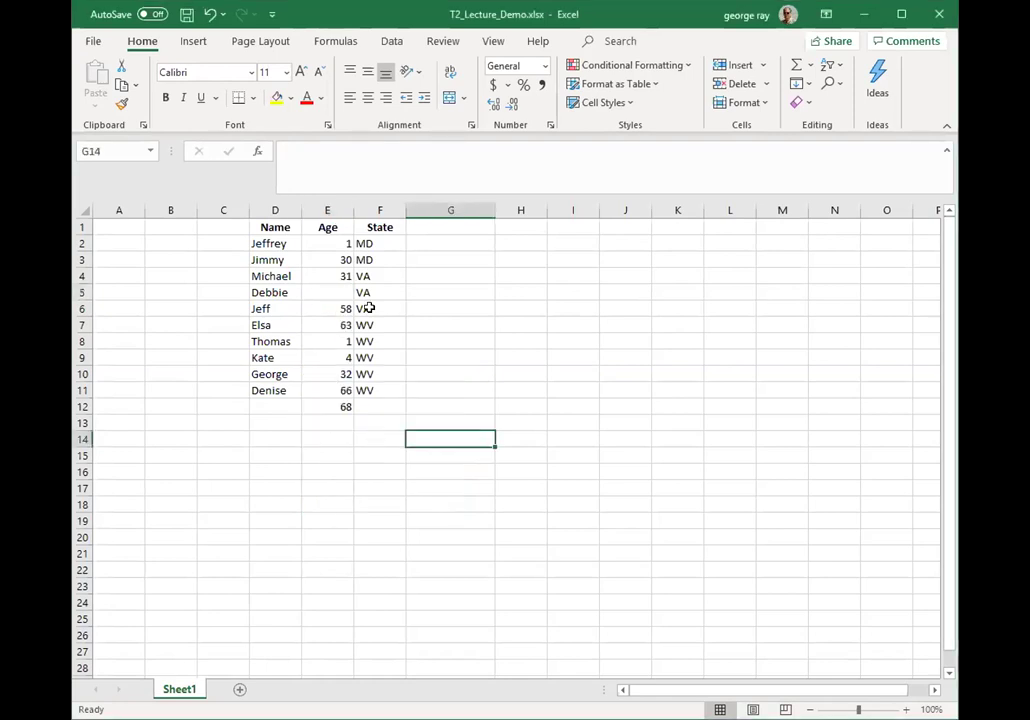
- Delete the blank cell E5 in the Age column, shifting the remaining cells up
{"action": "left_click", "coordinate": [332, 292]}
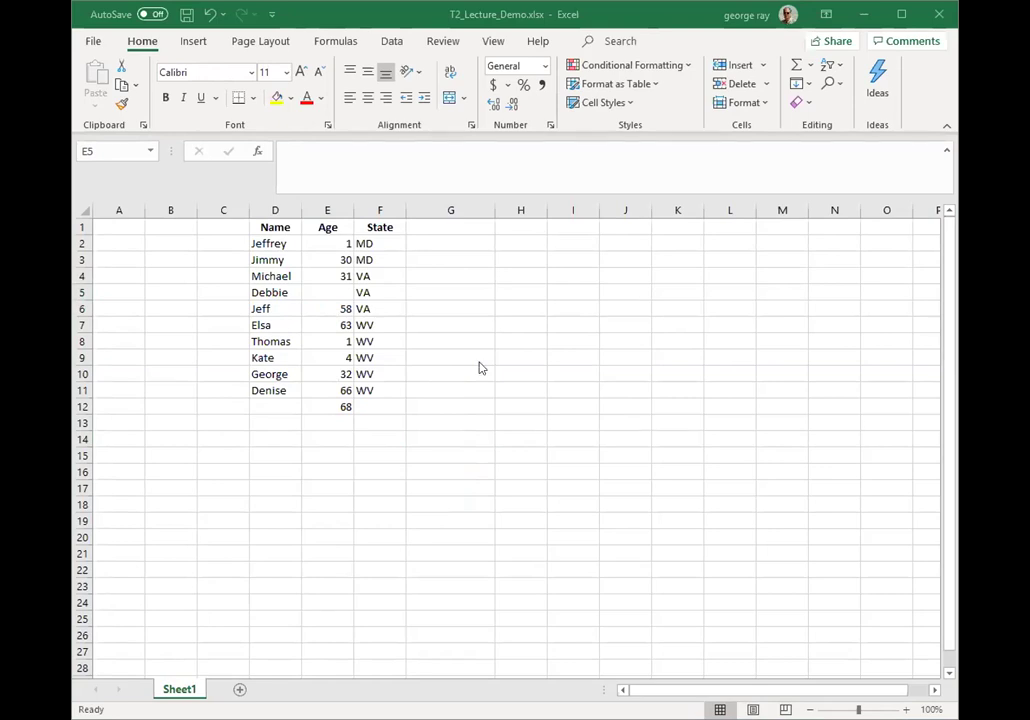
{"action": "left_click", "coordinate": [330, 290]}
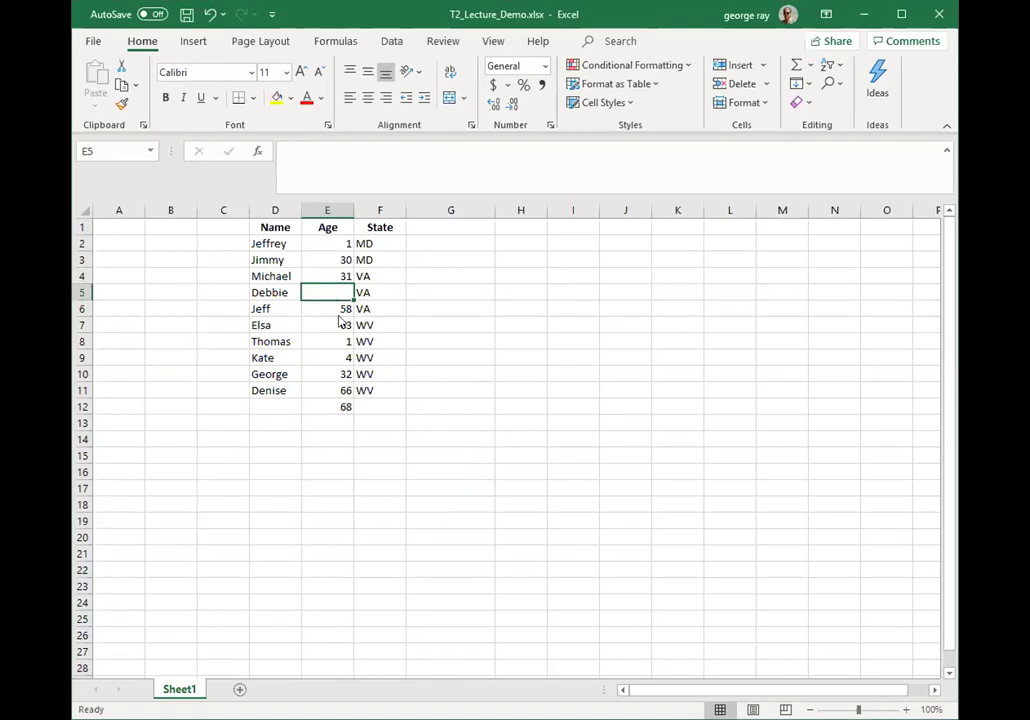
{"action": "right_click", "coordinate": [335, 292]}
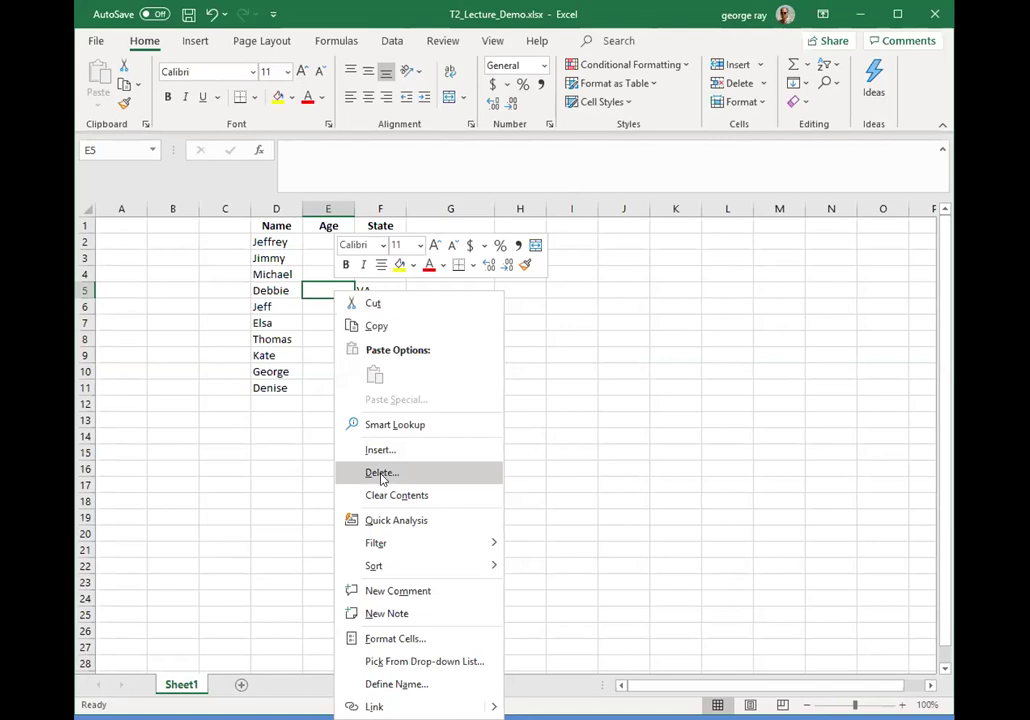
{"action": "left_click", "coordinate": [381, 474]}
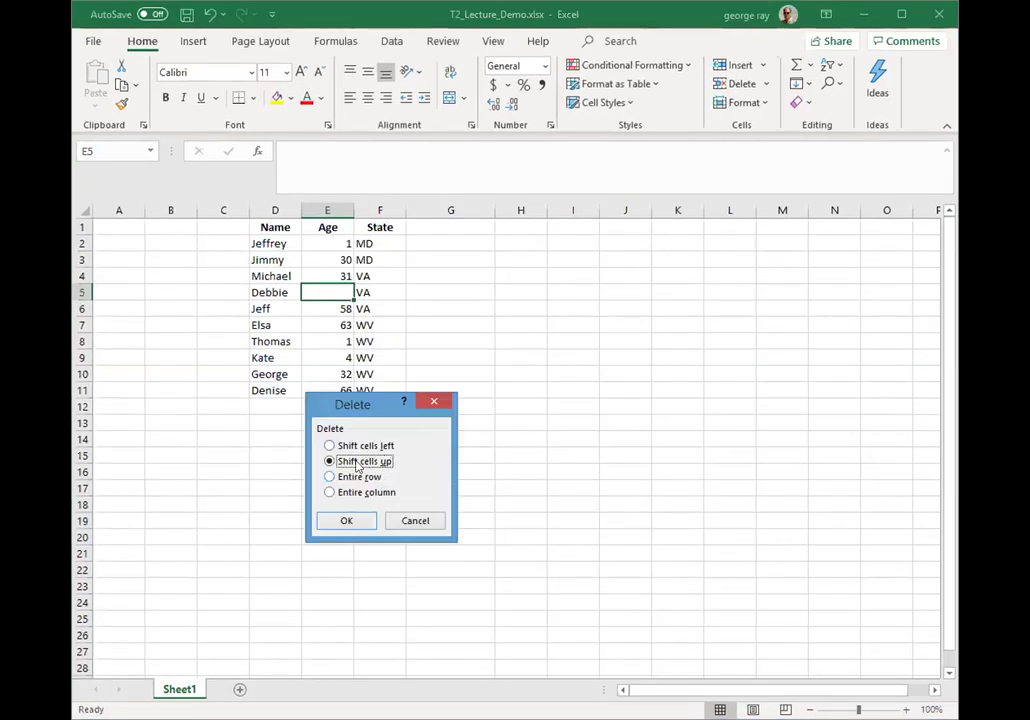
{"action": "left_click", "coordinate": [349, 521]}
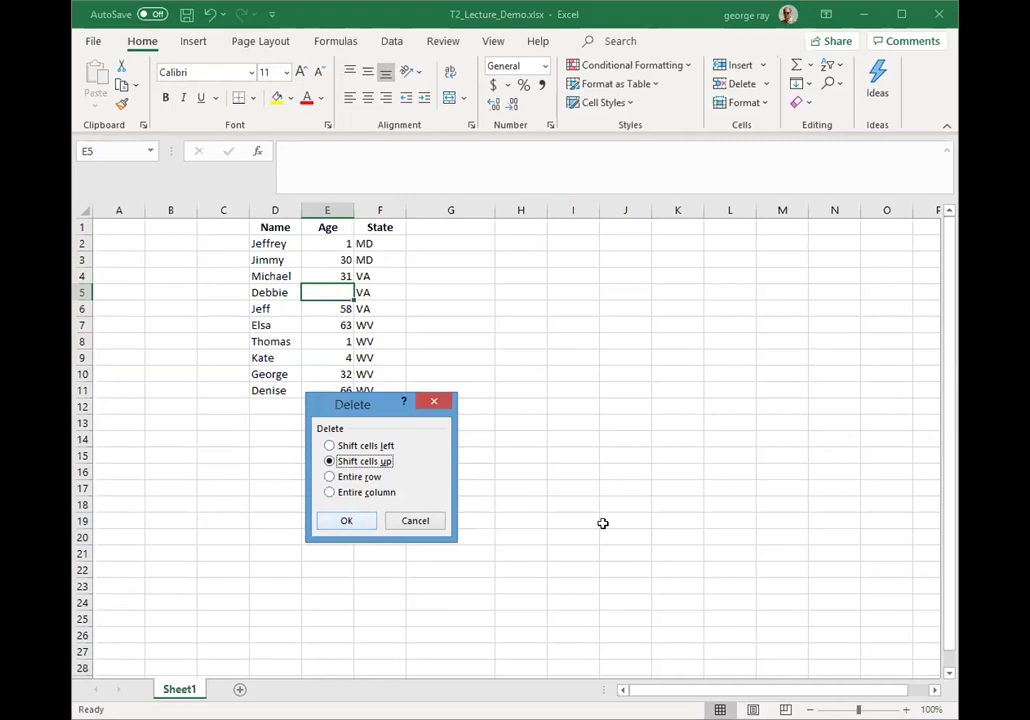
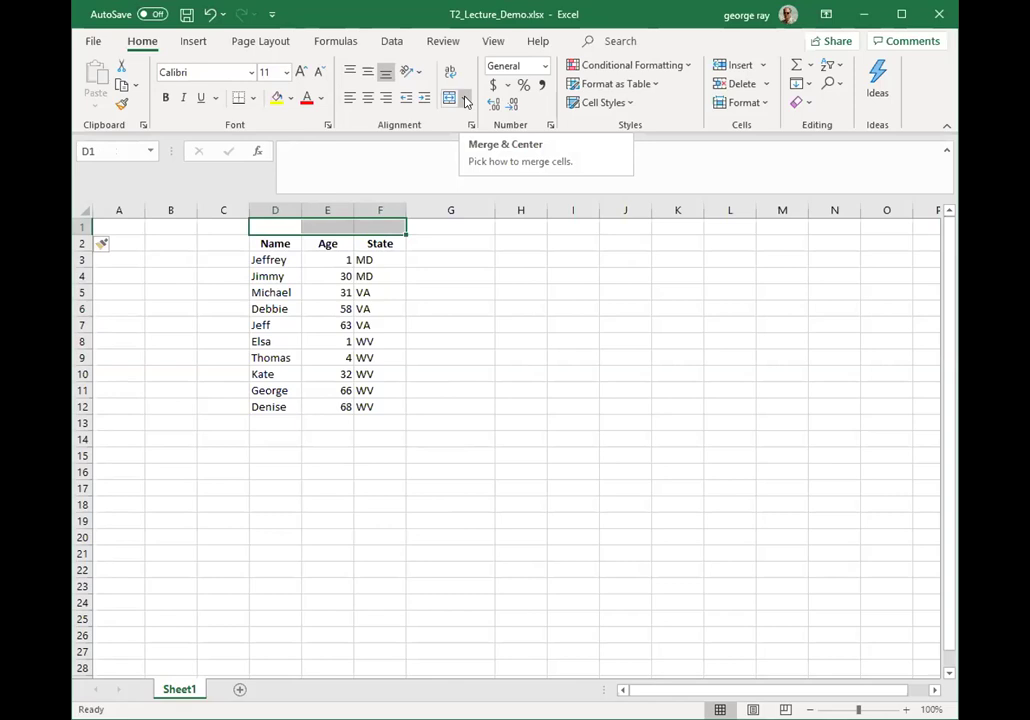
- Merge and center cells D1:F1 above the column headings and enter the title Demo in the merged cell
{"action": "left_click", "coordinate": [451, 98]}
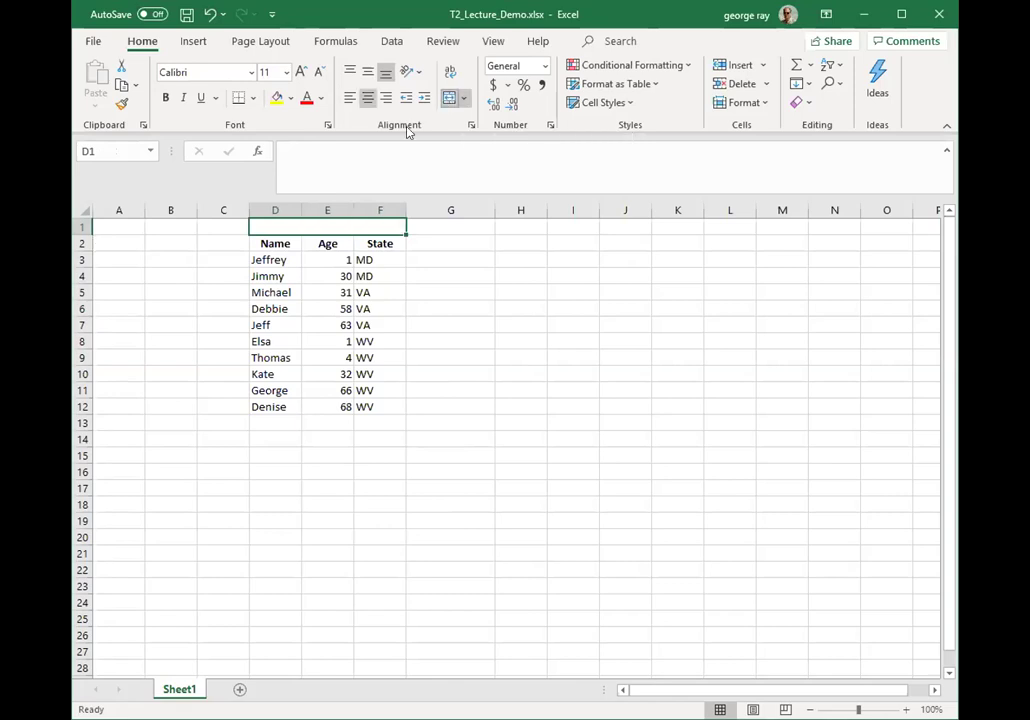
{"action": "key", "text": "Right"}
{"action": "key", "text": "Down"}
{"action": "key", "text": "Down"}
{"action": "key", "text": "Down"}
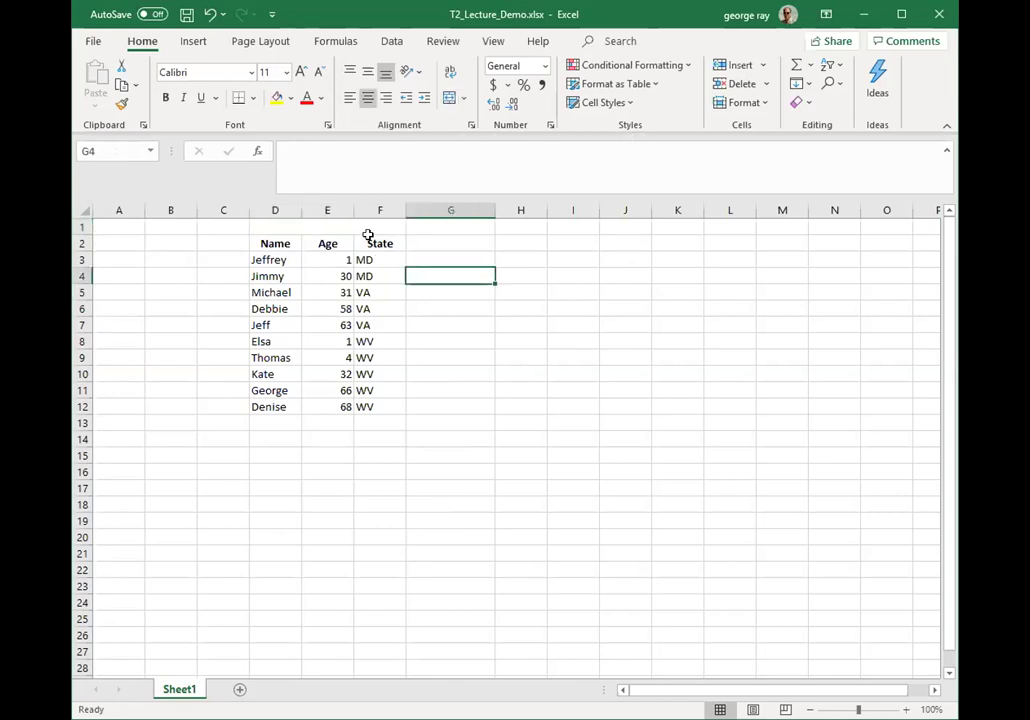
{"action": "left_click", "coordinate": [368, 233]}
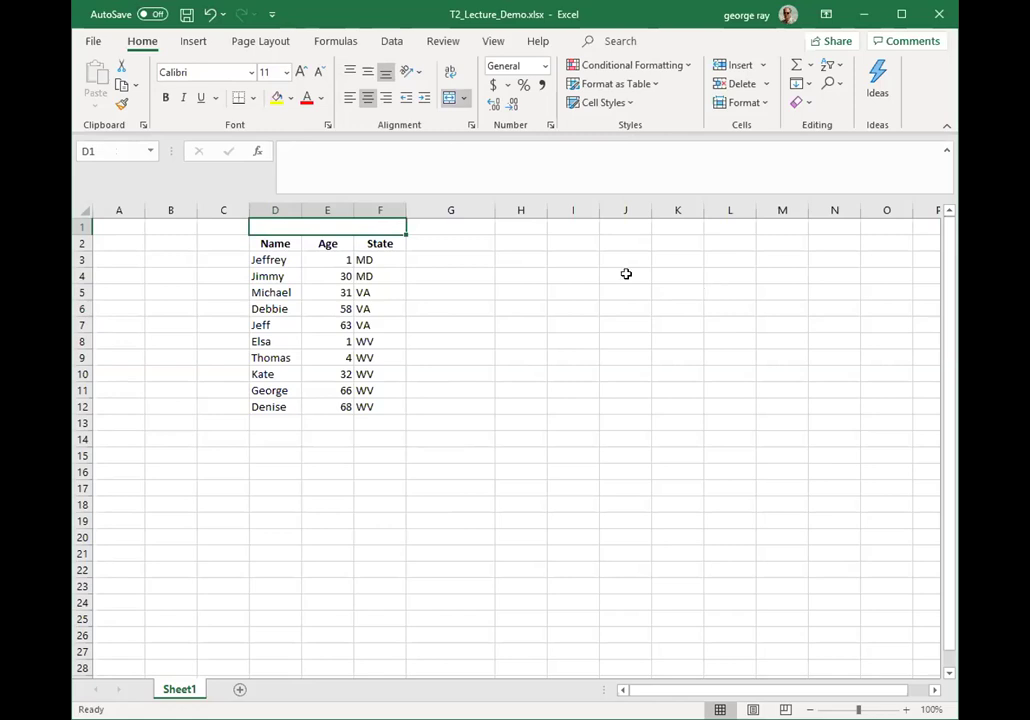
{"action": "type", "text": "Demo"}
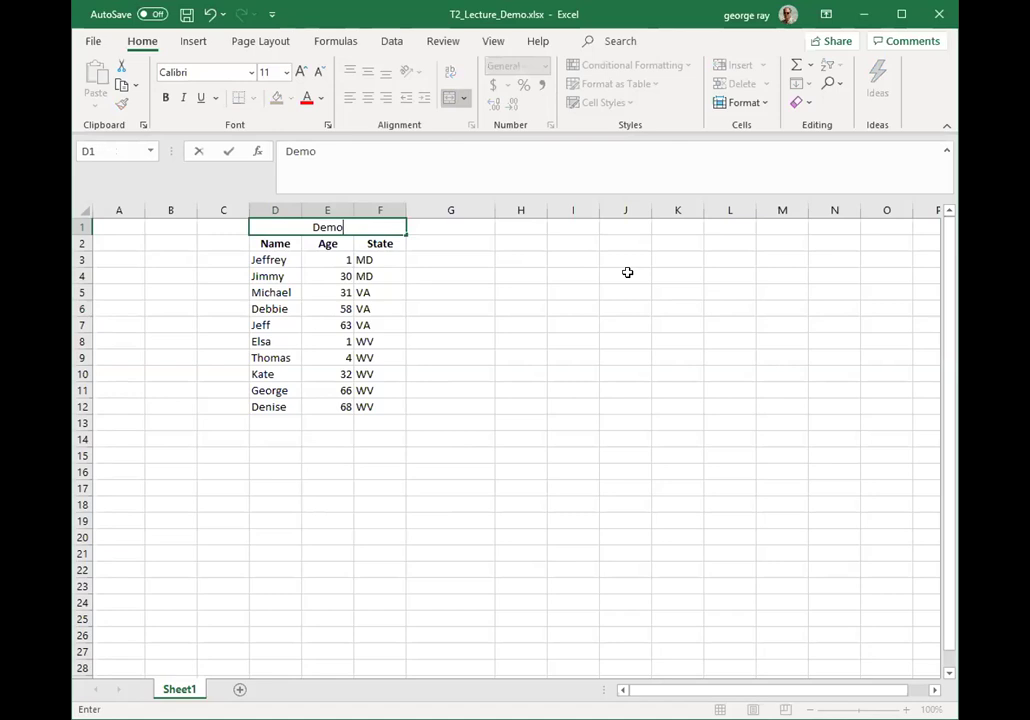
{"action": "left_click", "coordinate": [556, 304]}
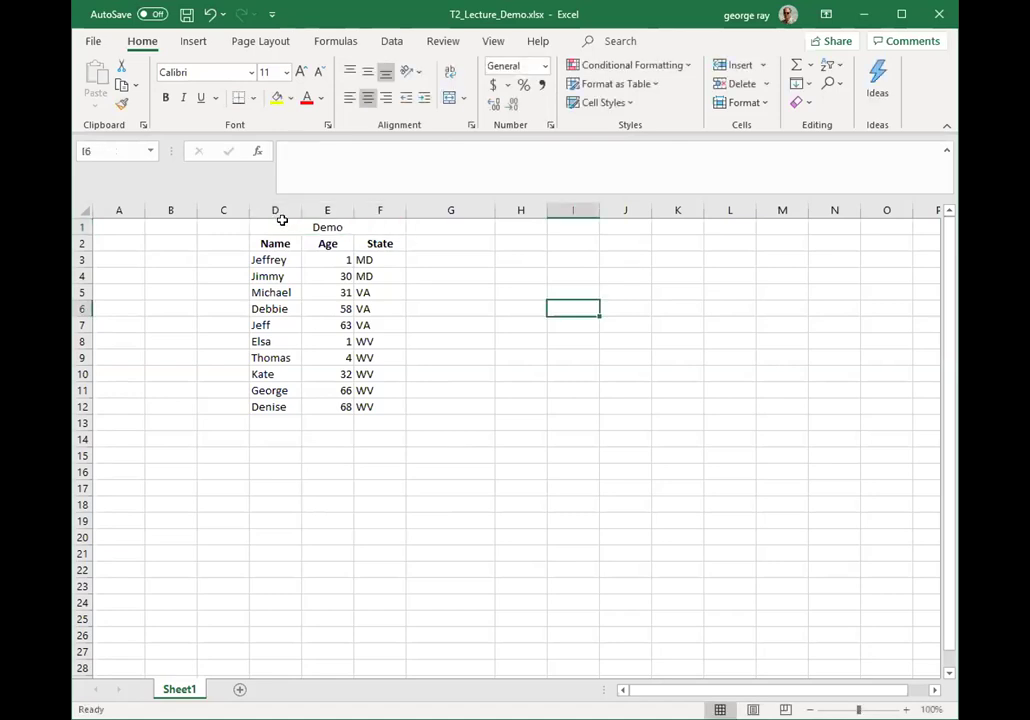
- Unmerge the Demo title cell across D1:F1 and clear the title text from D1
{"action": "left_click", "coordinate": [353, 223]}
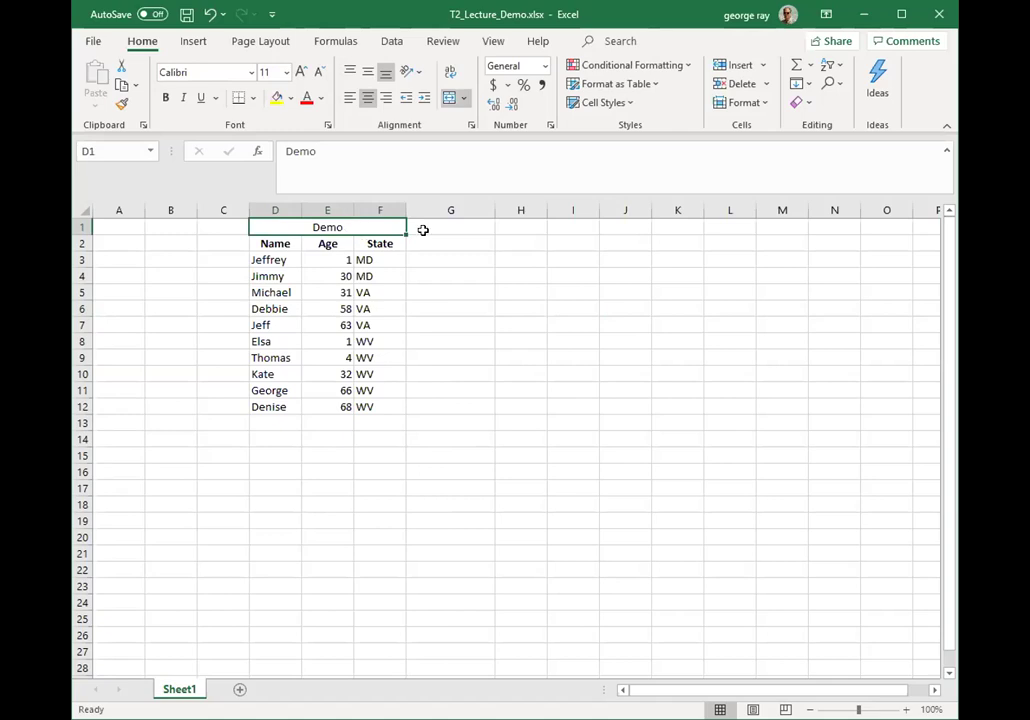
{"action": "left_click", "coordinate": [463, 100]}
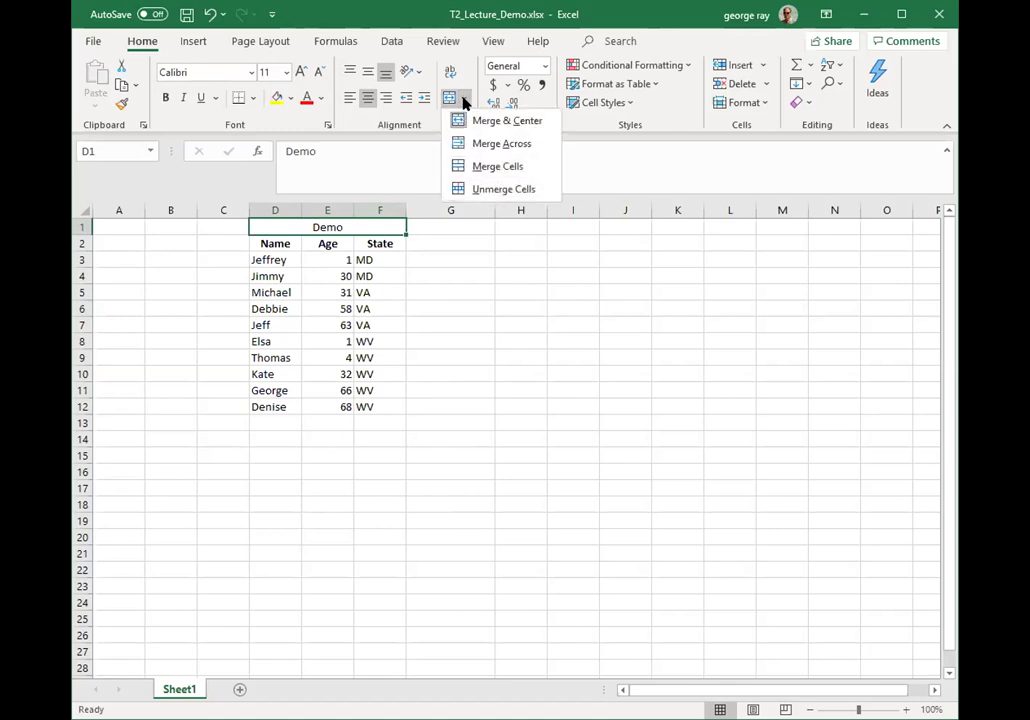
{"action": "left_click", "coordinate": [491, 191]}
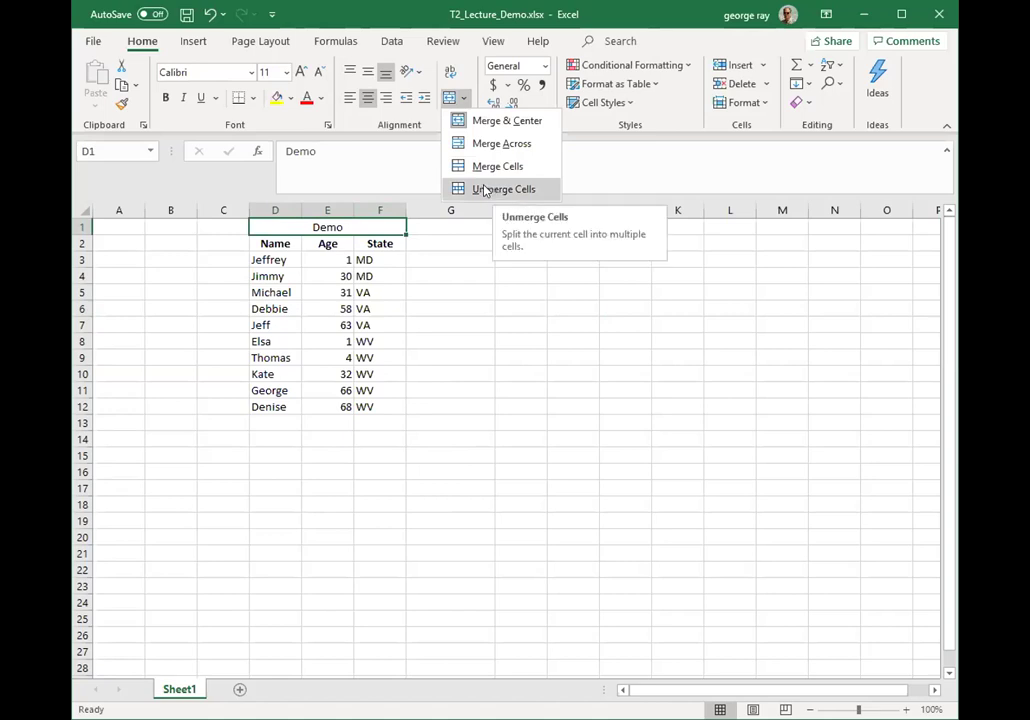
{"action": "left_click", "coordinate": [432, 262]}
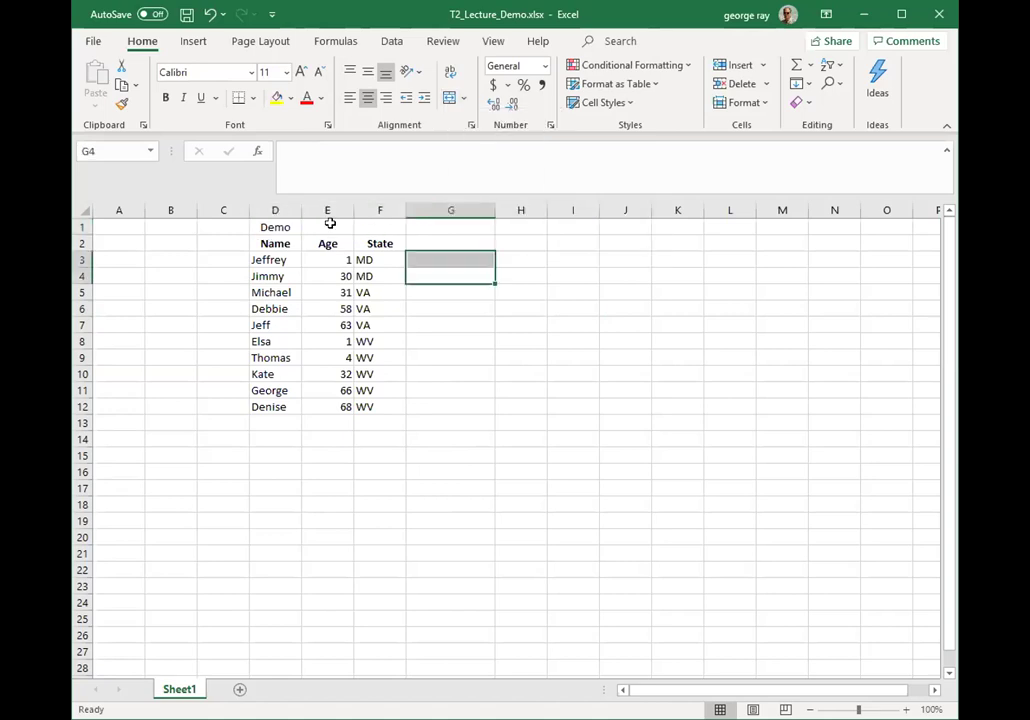
{"action": "left_click", "coordinate": [278, 228]}
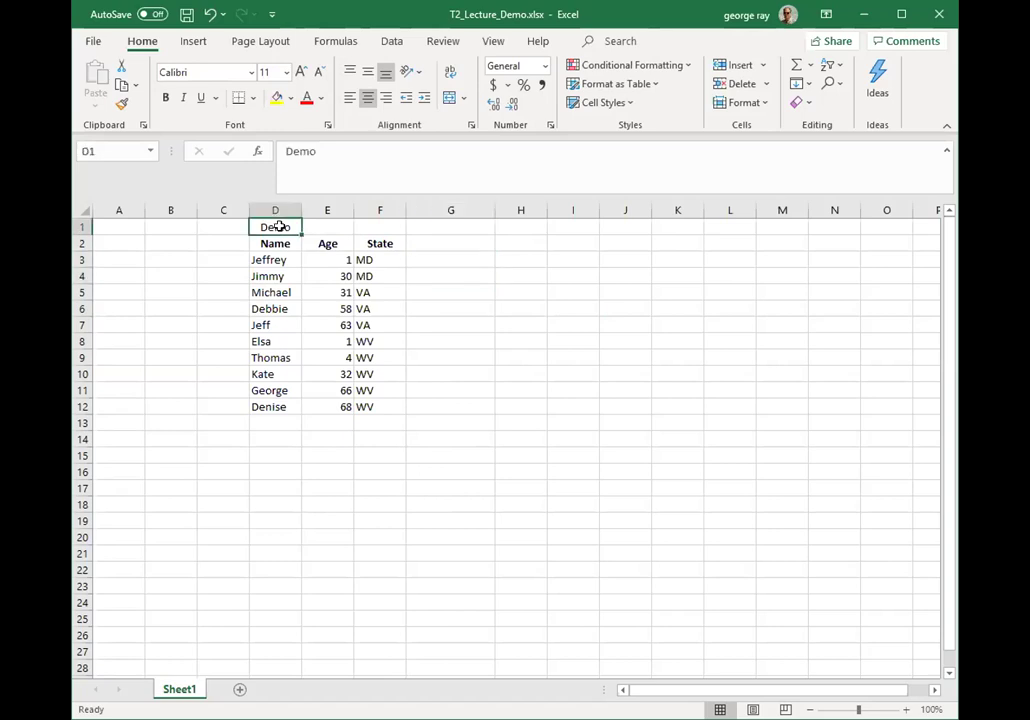
{"action": "key", "text": "Delete"}
{"action": "left_click", "coordinate": [540, 310]}
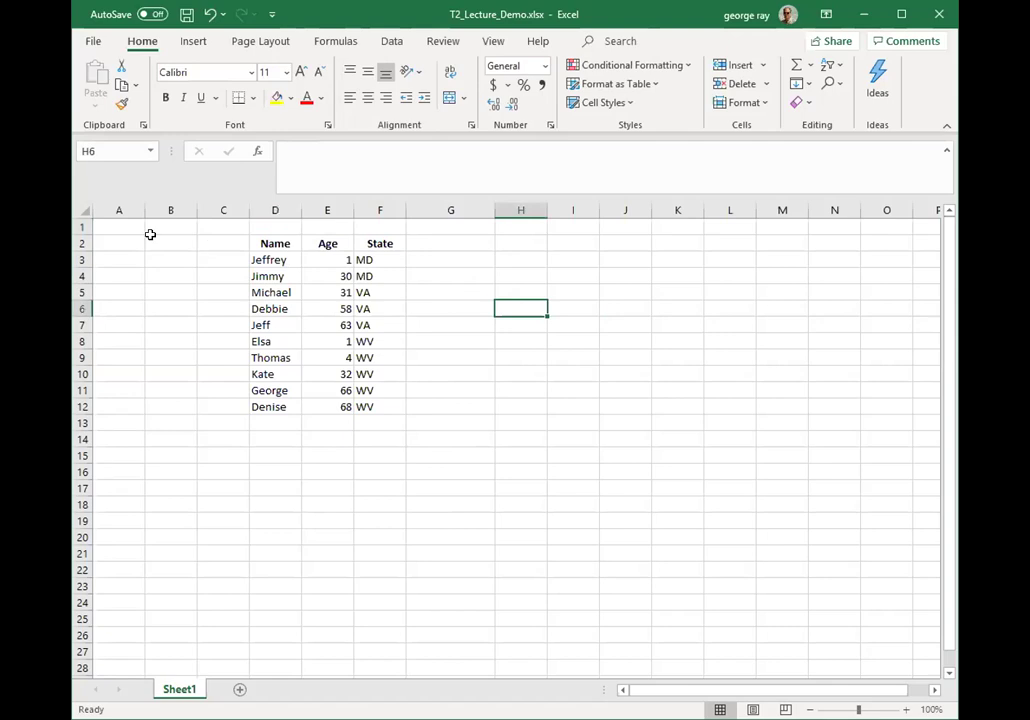
- Delete the entire empty row 1 above the Name, Age and State headings
{"action": "left_click", "coordinate": [83, 227]}
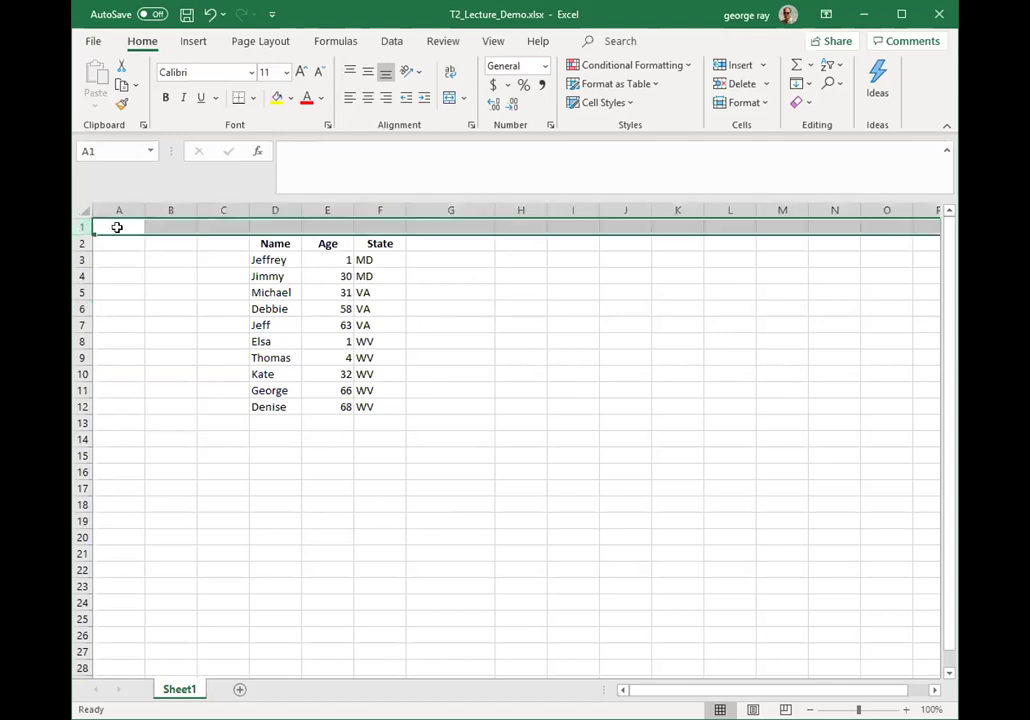
{"action": "right_click", "coordinate": [118, 229]}
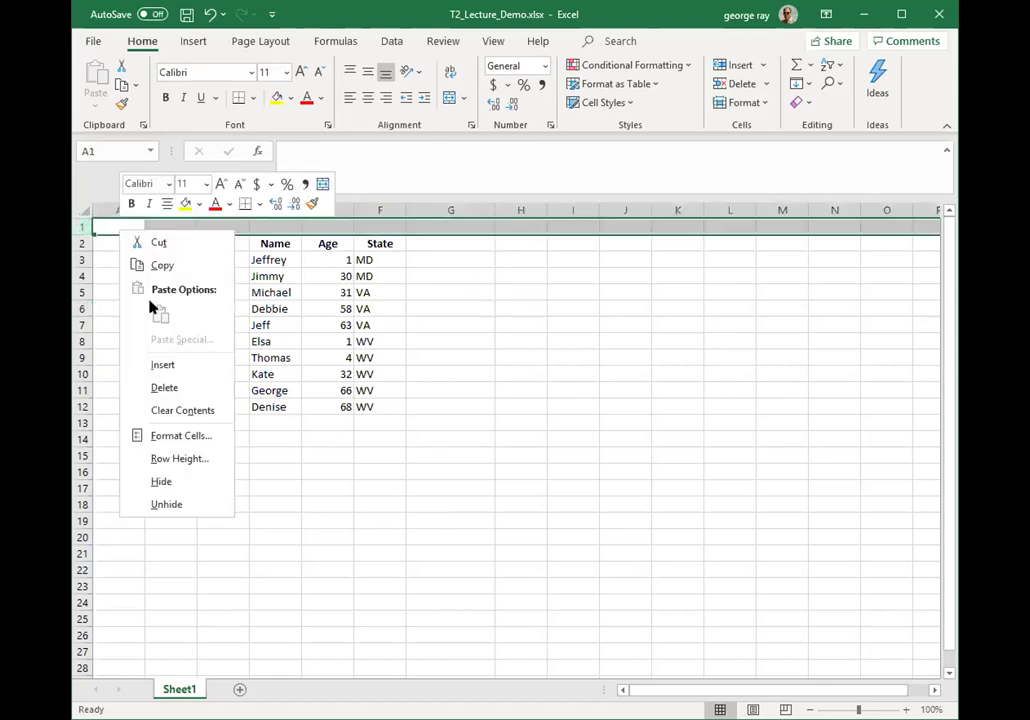
{"action": "left_click", "coordinate": [164, 388]}
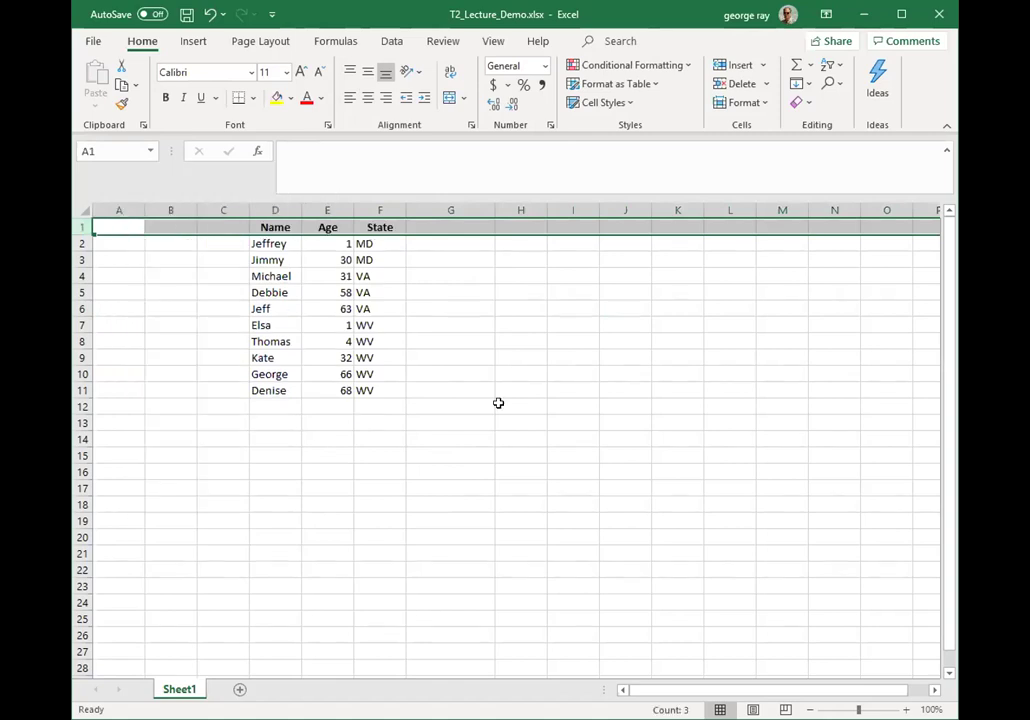
{"action": "left_click", "coordinate": [499, 404]}
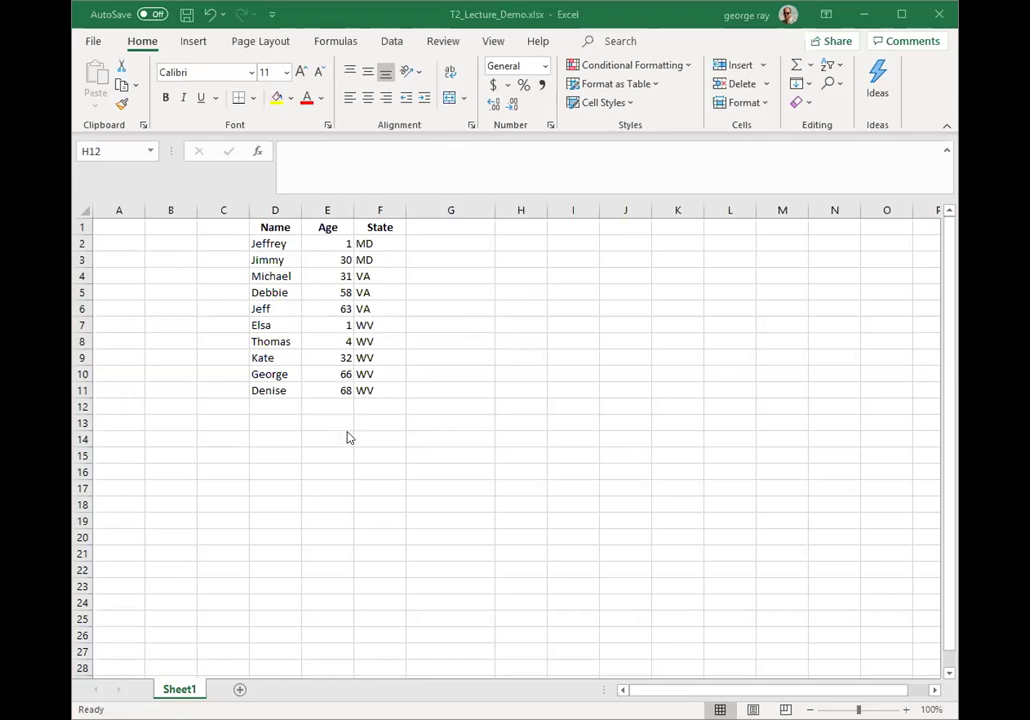
- Copy the row 6 record in D6:F6 and paste the copy starting at cell I8
{"action": "left_click_drag", "start_coordinate": [264, 306], "coordinate": [384, 322]}
{"action": "left_click", "coordinate": [469, 322]}
{"action": "left_click_drag", "start_coordinate": [266, 309], "coordinate": [361, 318]}
{"action": "left_click", "coordinate": [445, 382]}
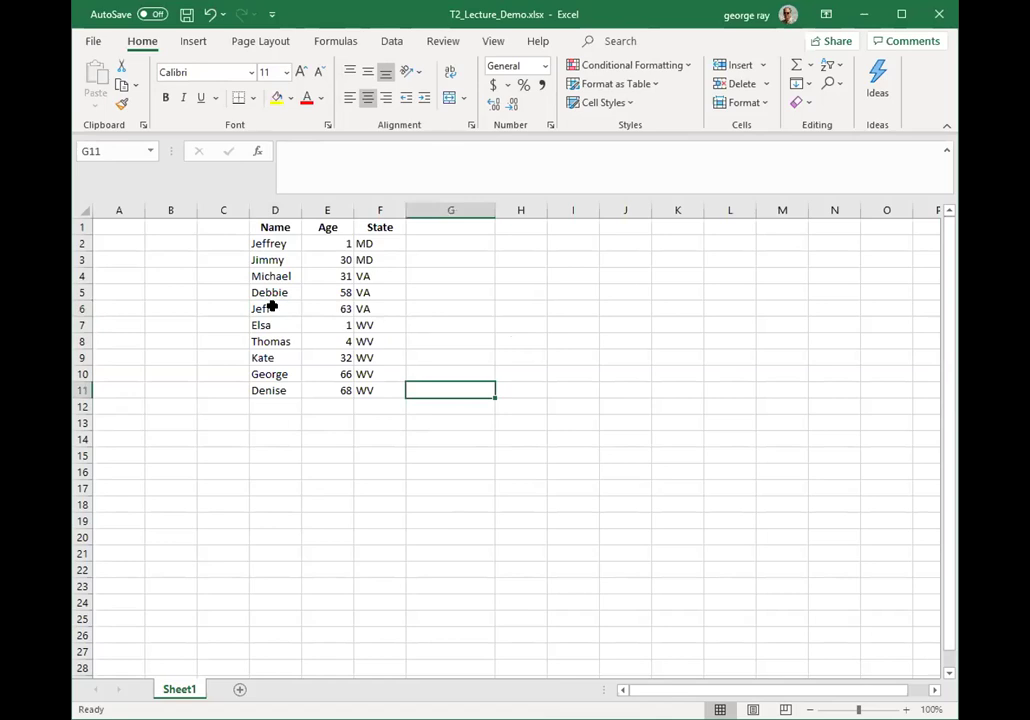
{"action": "left_click", "coordinate": [271, 303]}
{"action": "left_click_drag", "start_coordinate": [289, 305], "coordinate": [361, 312]}
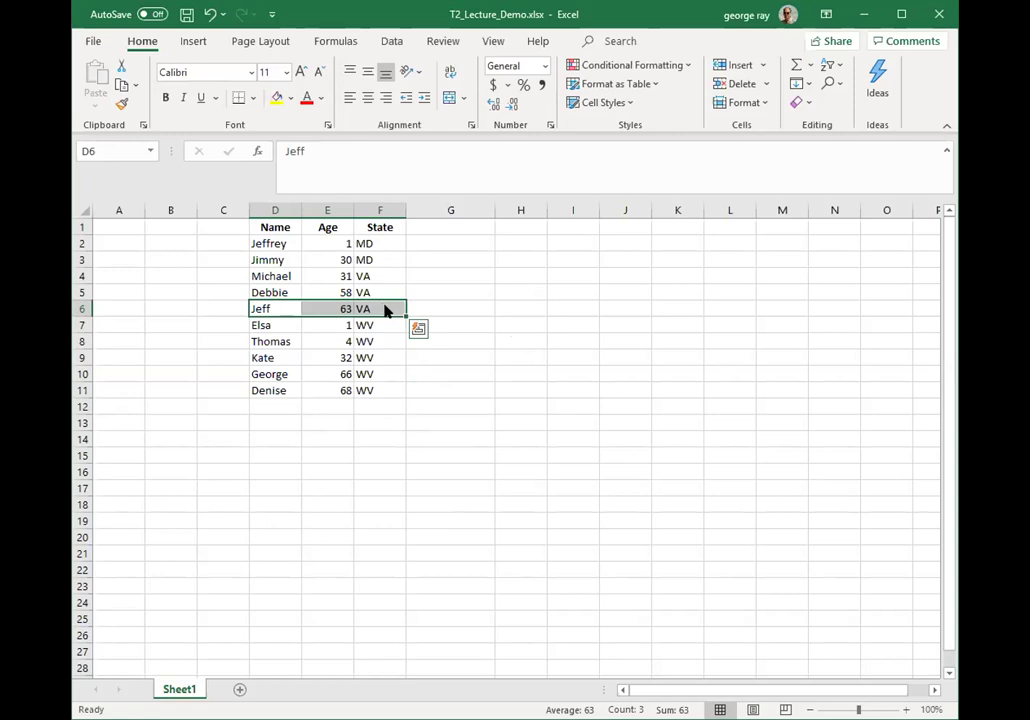
{"action": "right_click", "coordinate": [385, 310]}
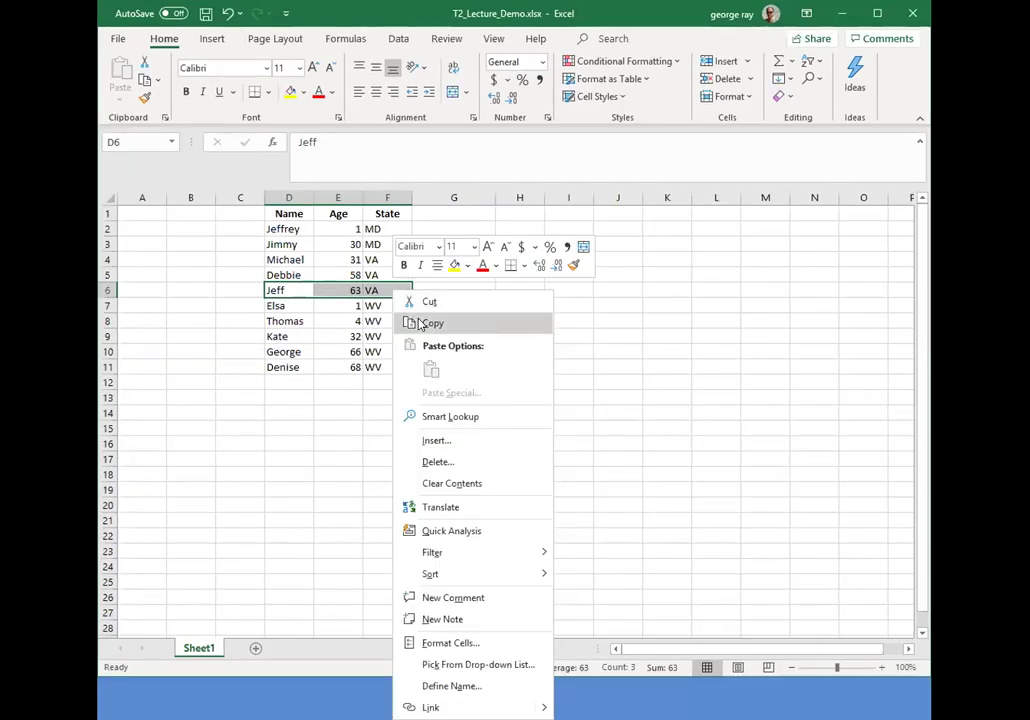
{"action": "left_click", "coordinate": [428, 323]}
{"action": "left_click", "coordinate": [562, 337]}
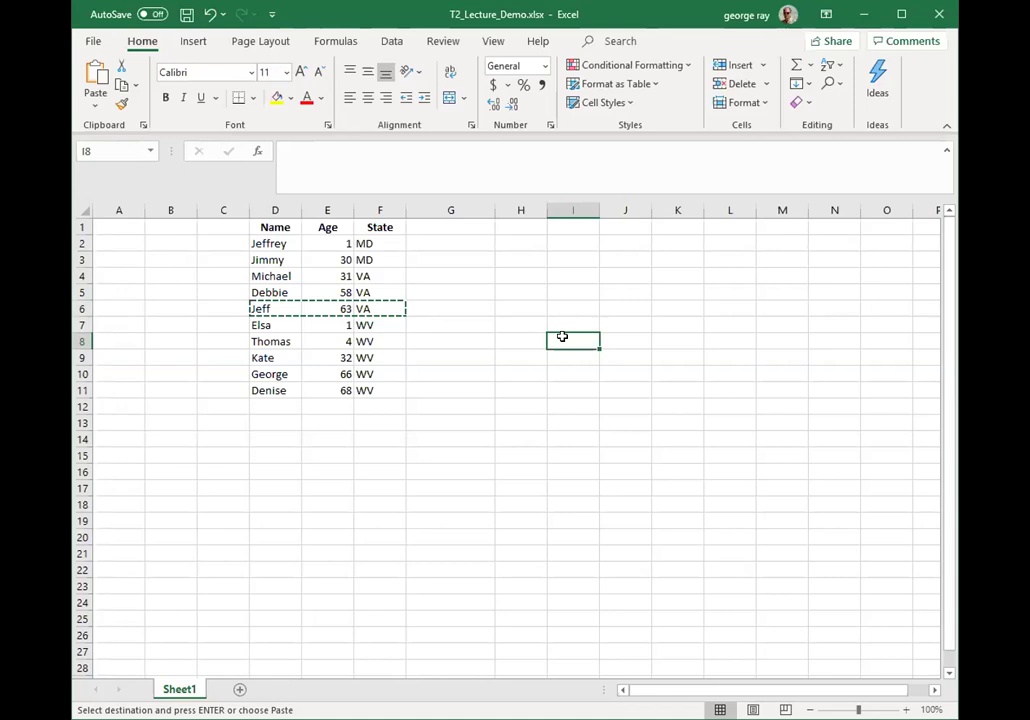
{"action": "right_click", "coordinate": [577, 340]}
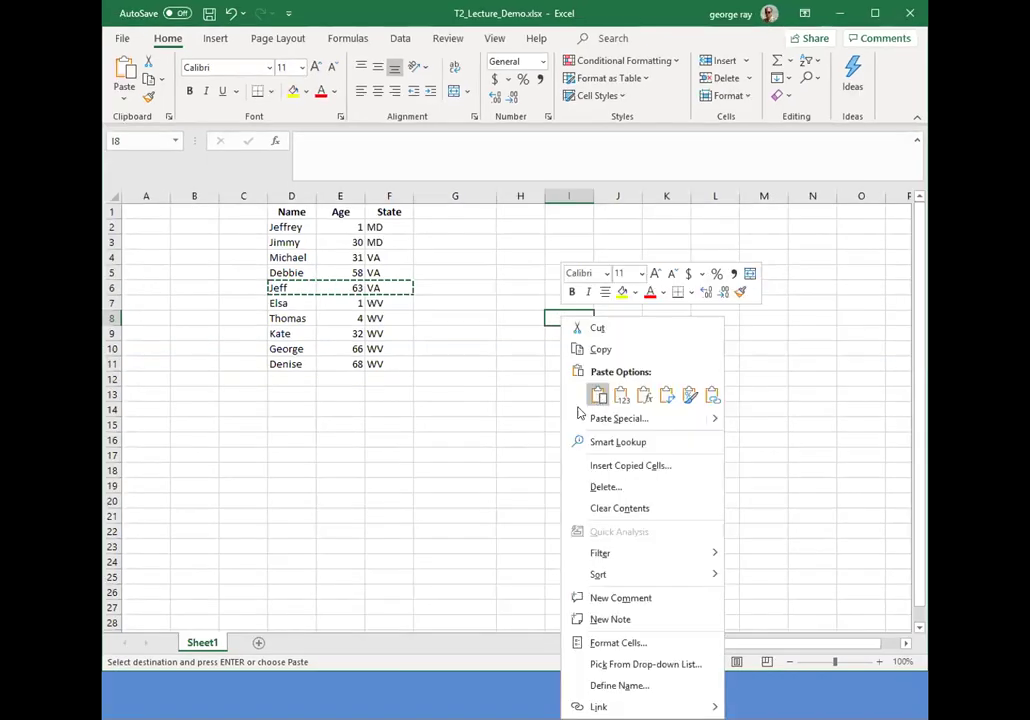
{"action": "left_click", "coordinate": [608, 425]}
{"action": "left_click", "coordinate": [628, 500]}
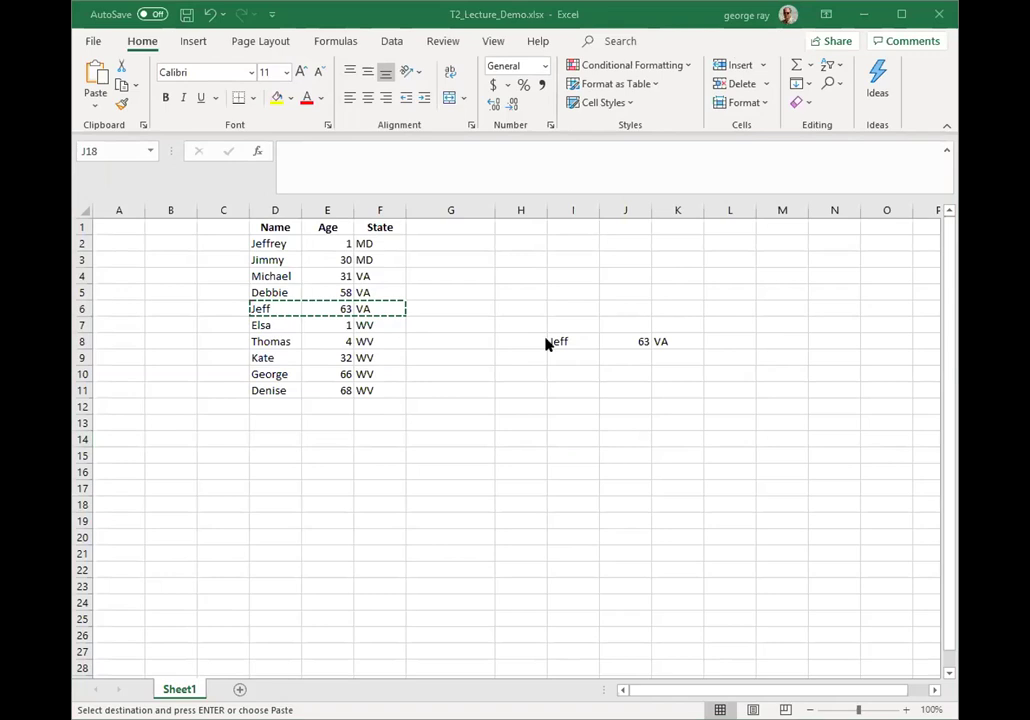
- Clear the pasted record from cells I8:K8
{"action": "left_click", "coordinate": [589, 342]}
{"action": "left_click", "coordinate": [655, 345], "text": "shift"}
{"action": "key", "text": "Delete"}
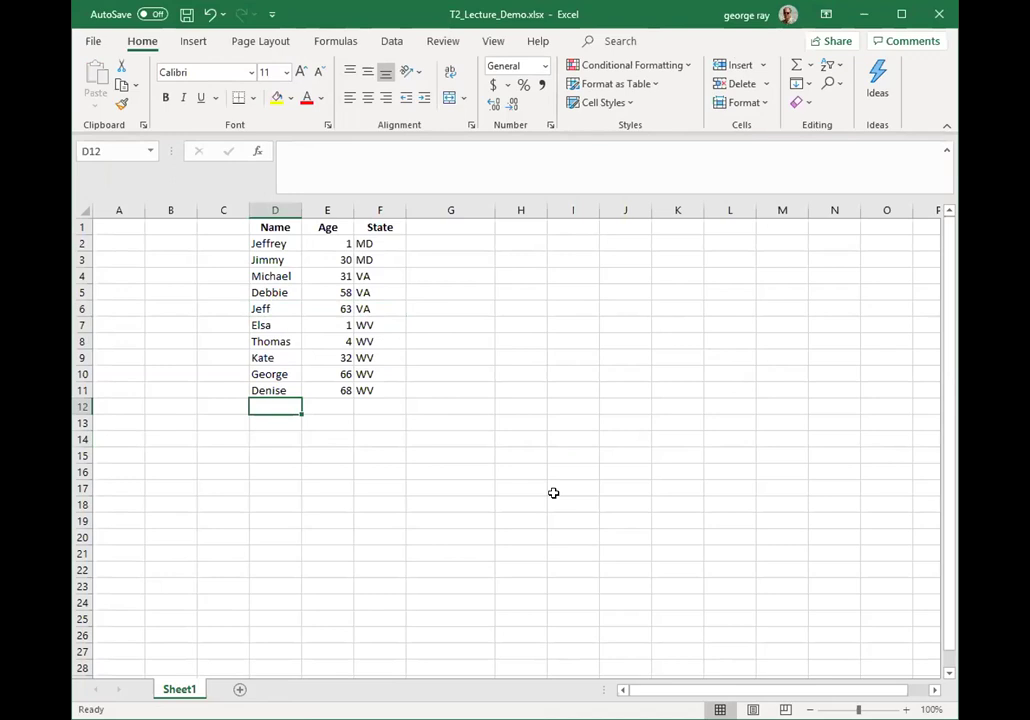
- Add a new record in row 12 with the person's first name, age 3 and state WV
{"action": "type", "text": "River"}
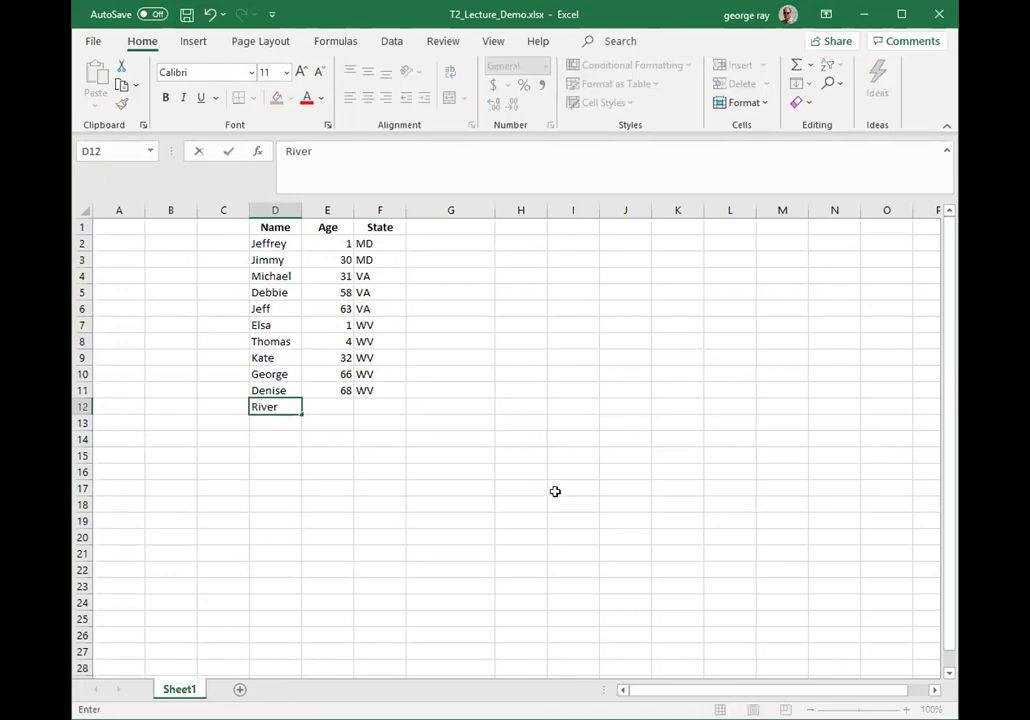
{"action": "key", "text": "Tab"}
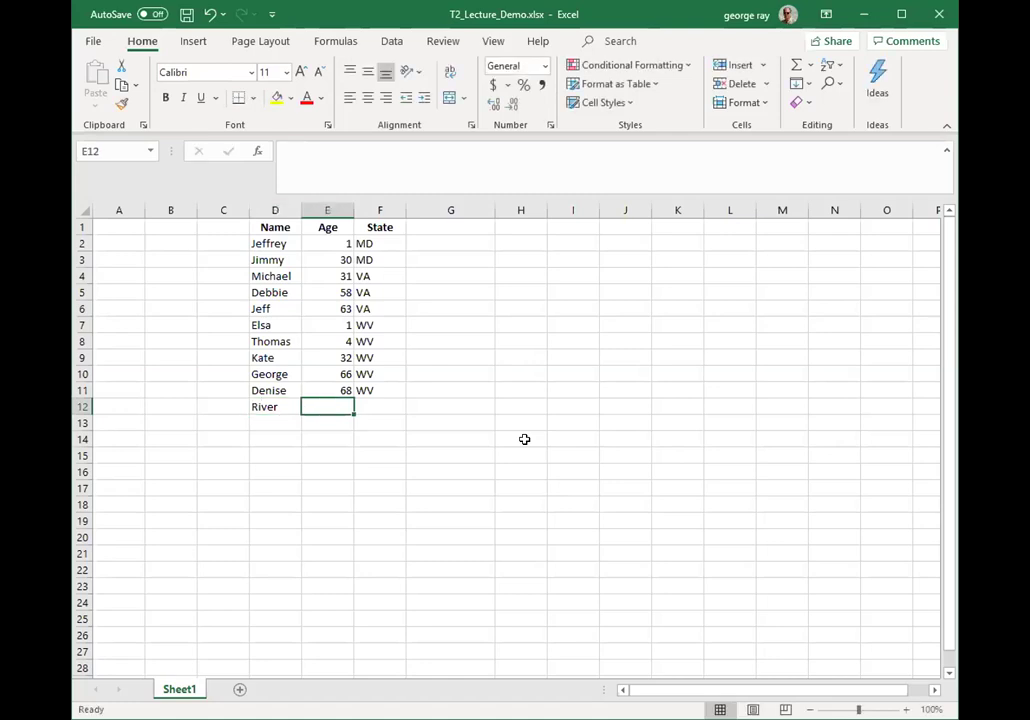
{"action": "type", "text": "3"}
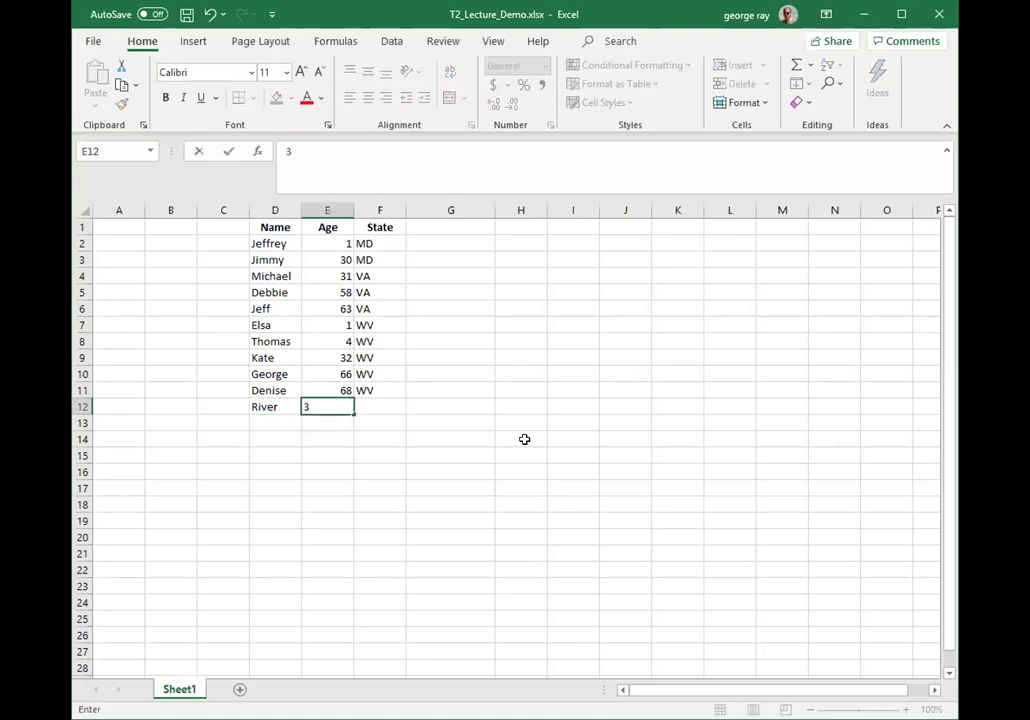
{"action": "key", "text": "Tab"}
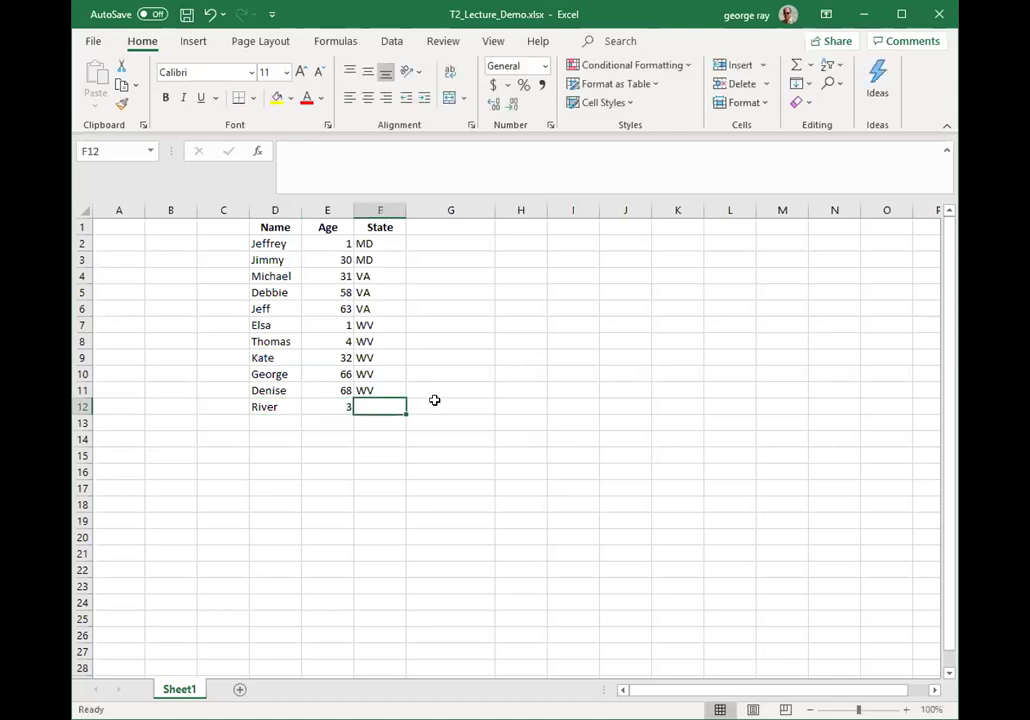
{"action": "type", "text": "WV"}
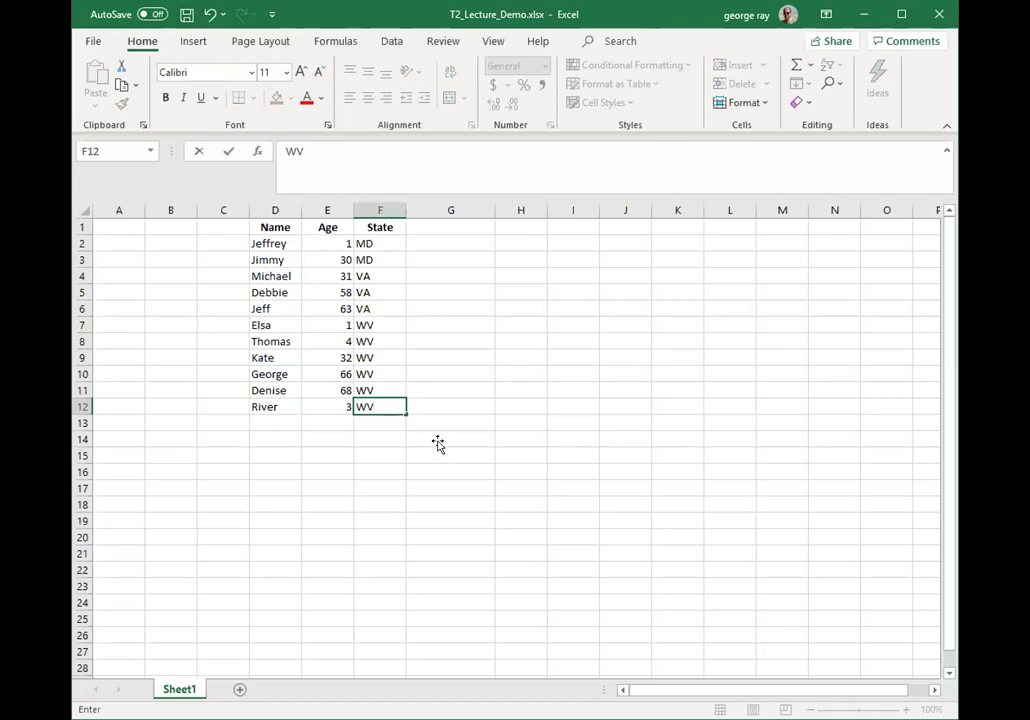
{"action": "left_click", "coordinate": [438, 450]}
{"action": "left_click", "coordinate": [278, 418]}
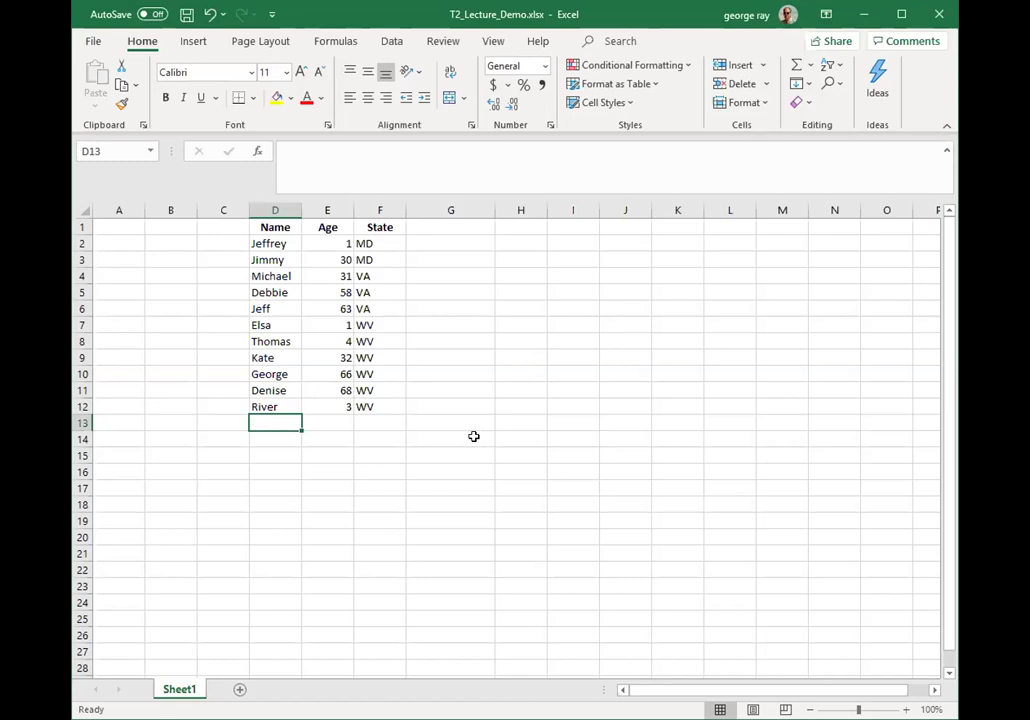
- Format the Age values in E2:E12 with the Number category and 2 decimal places
{"action": "left_click_drag", "start_coordinate": [320, 244], "coordinate": [326, 407]}
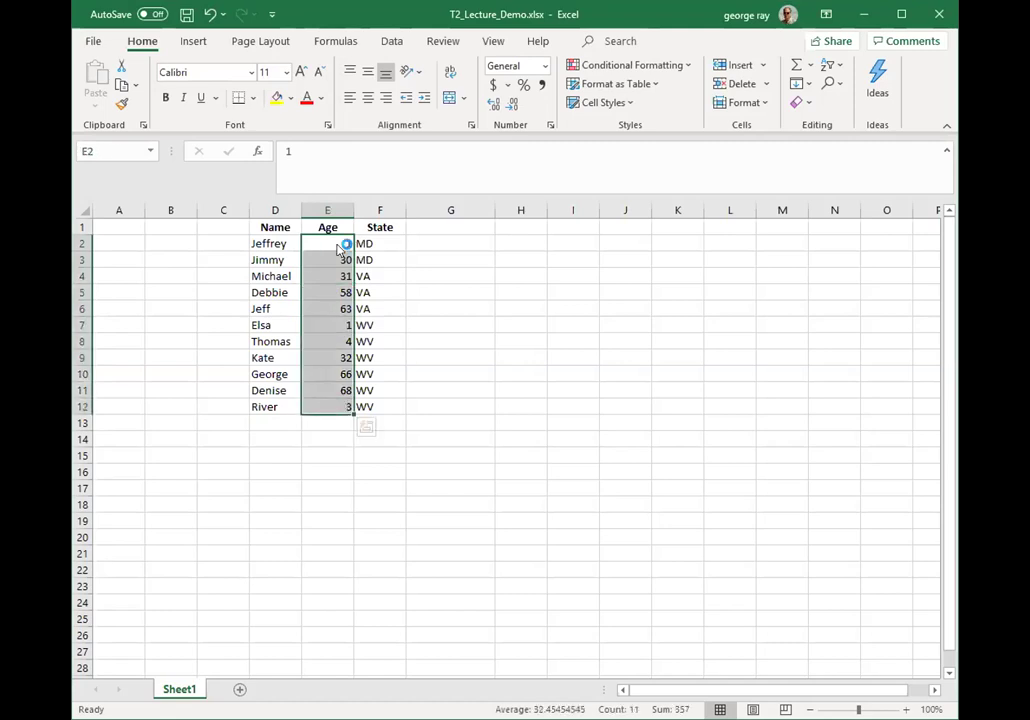
{"action": "right_click", "coordinate": [341, 243]}
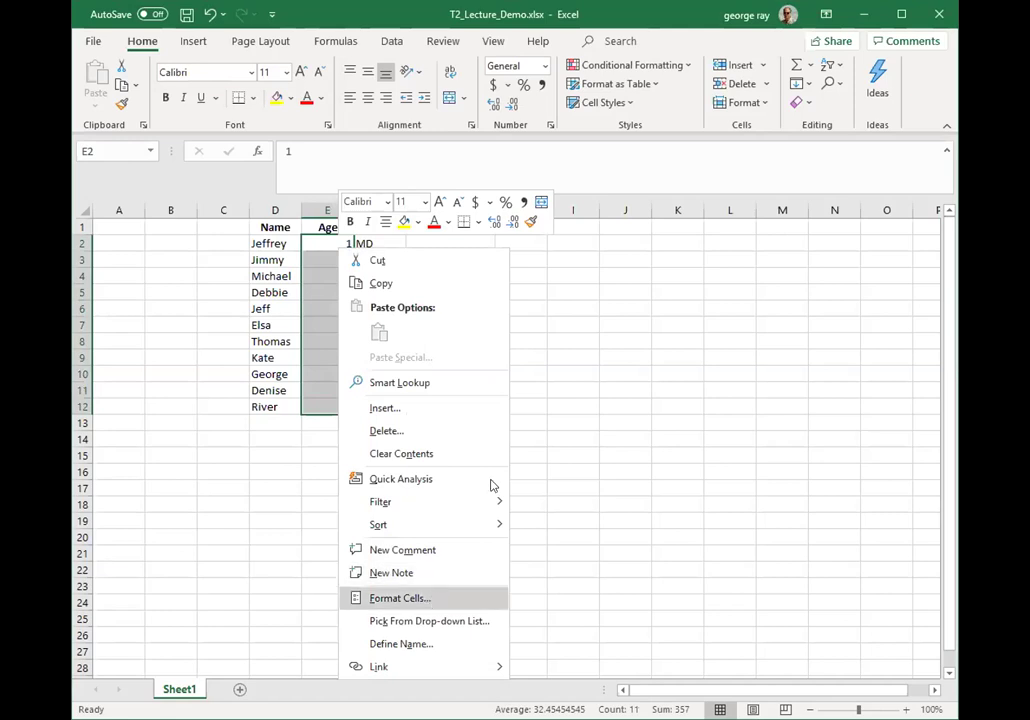
{"action": "left_click", "coordinate": [431, 599]}
{"action": "left_click_drag", "start_coordinate": [500, 370], "coordinate": [640, 176]}
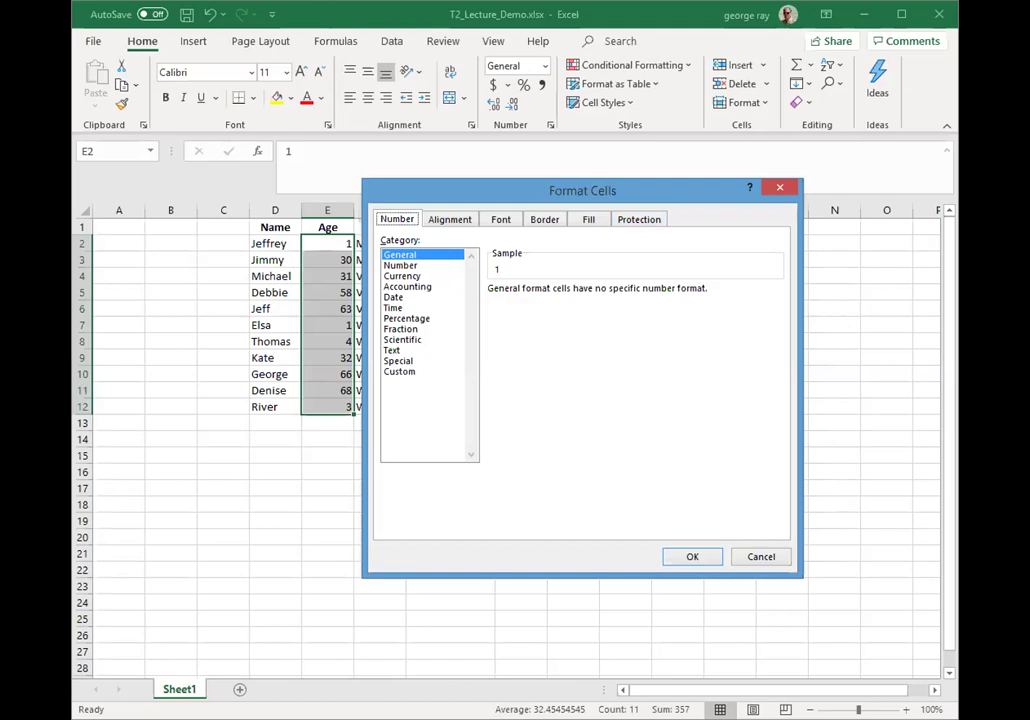
{"action": "key", "text": "Return"}
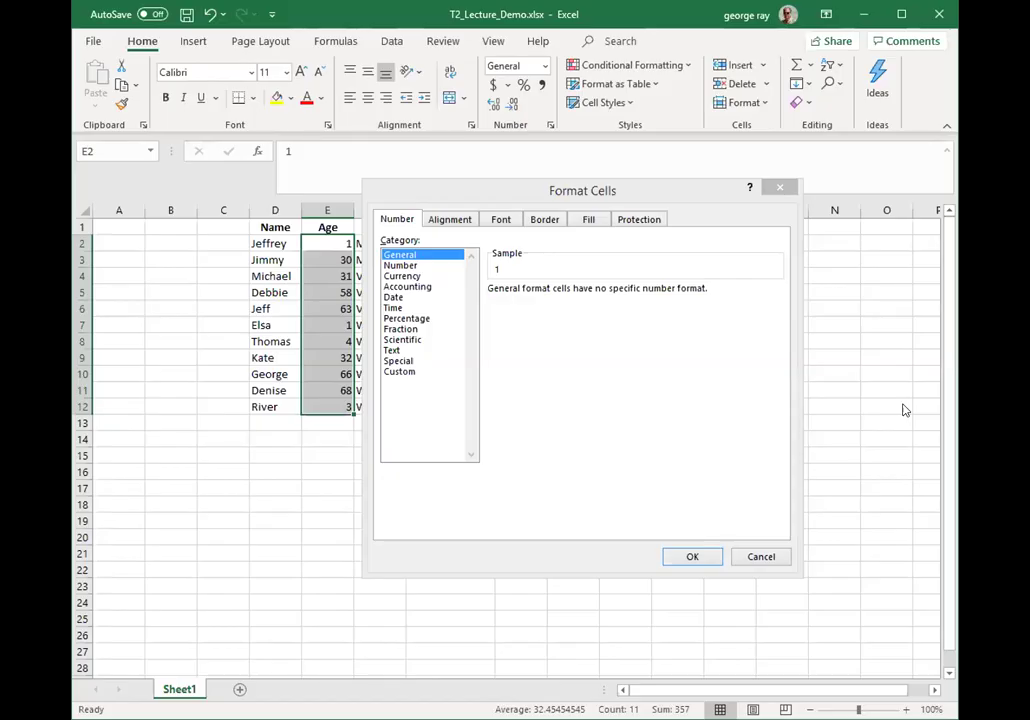
{"action": "left_click", "coordinate": [400, 265]}
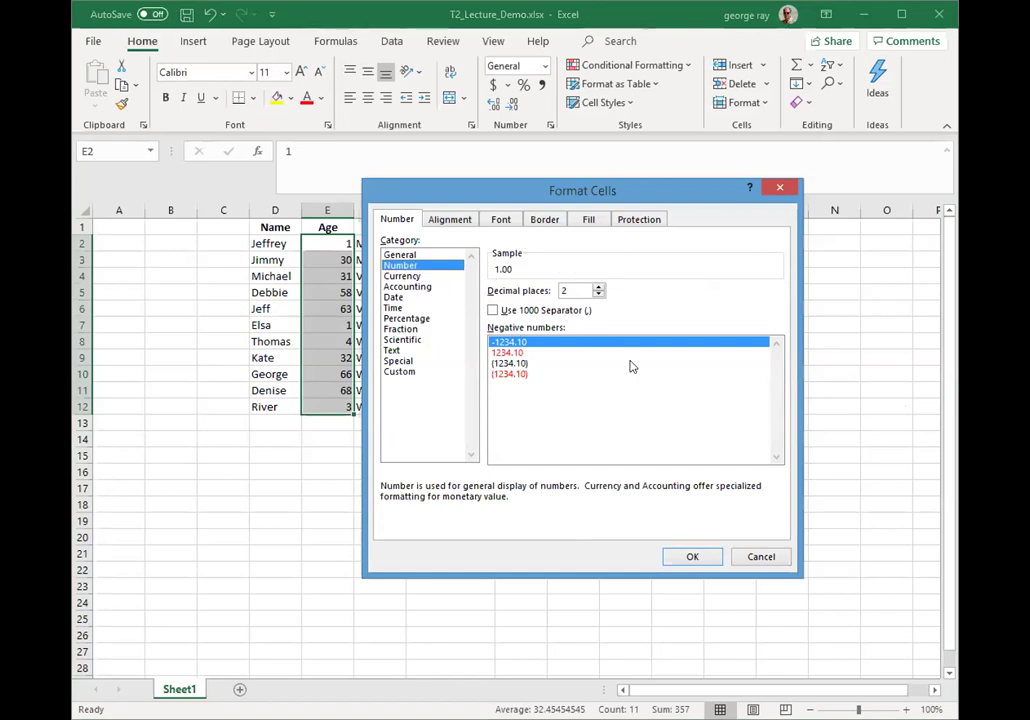
{"action": "left_click", "coordinate": [690, 555]}
{"action": "left_click", "coordinate": [550, 419]}
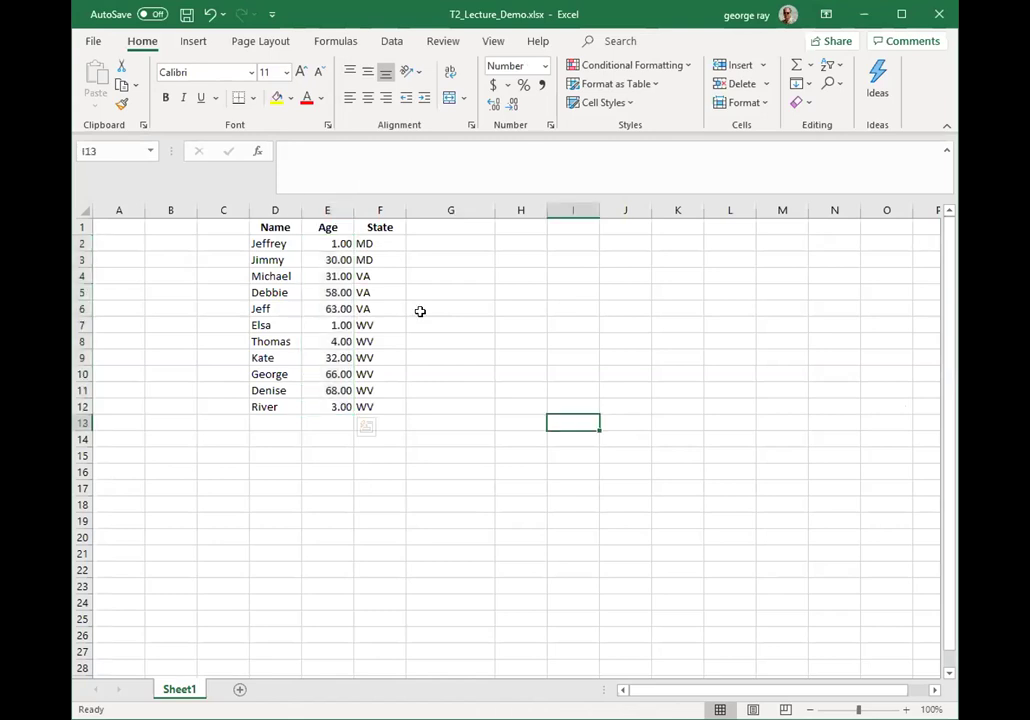
- Inspect the underlying stored value of the first Age cell, E2
{"action": "left_click", "coordinate": [338, 242]}
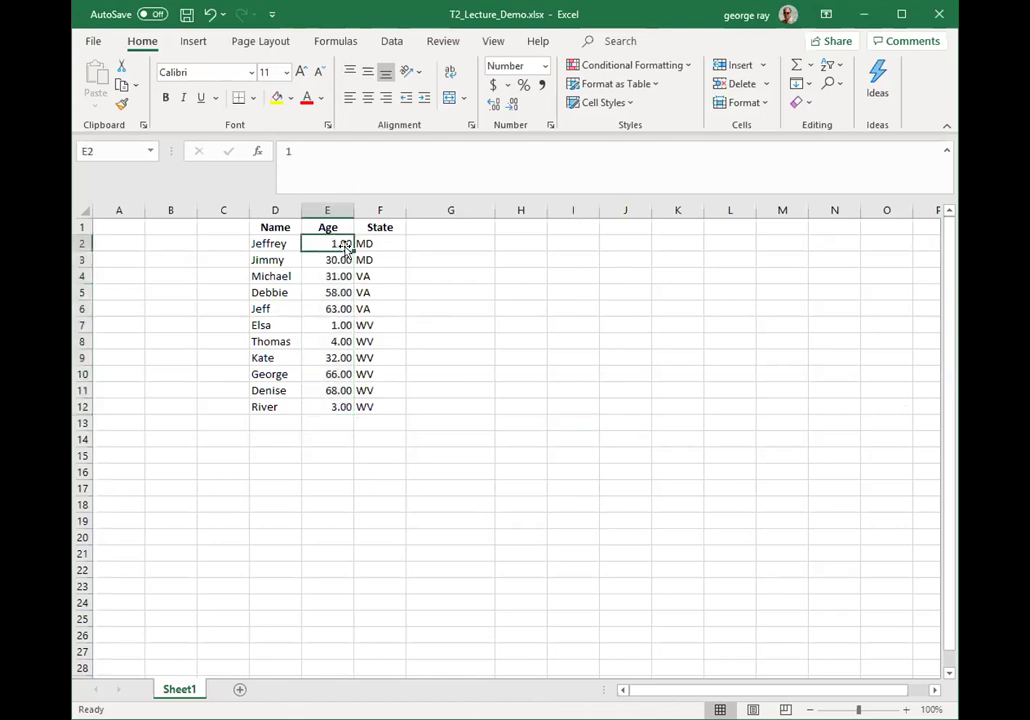
{"action": "left_click", "coordinate": [303, 182]}
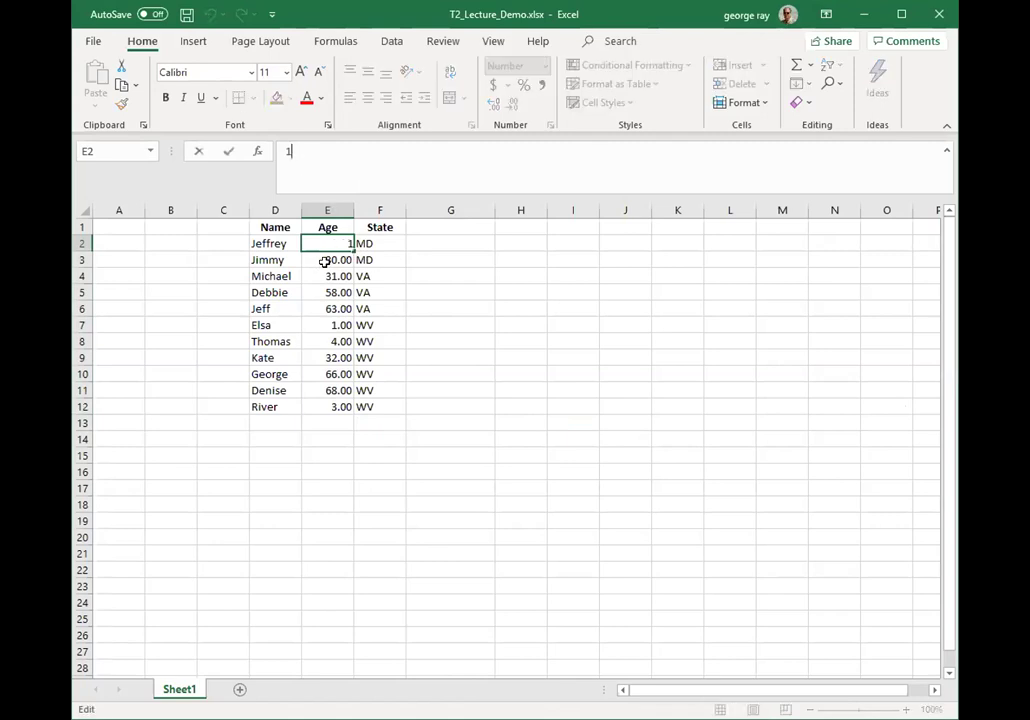
{"action": "key", "text": "Return"}
- Return the number format of the Age values in E2:E12 to General
{"action": "left_click", "coordinate": [326, 289]}
{"action": "left_click_drag", "start_coordinate": [336, 243], "coordinate": [338, 405]}
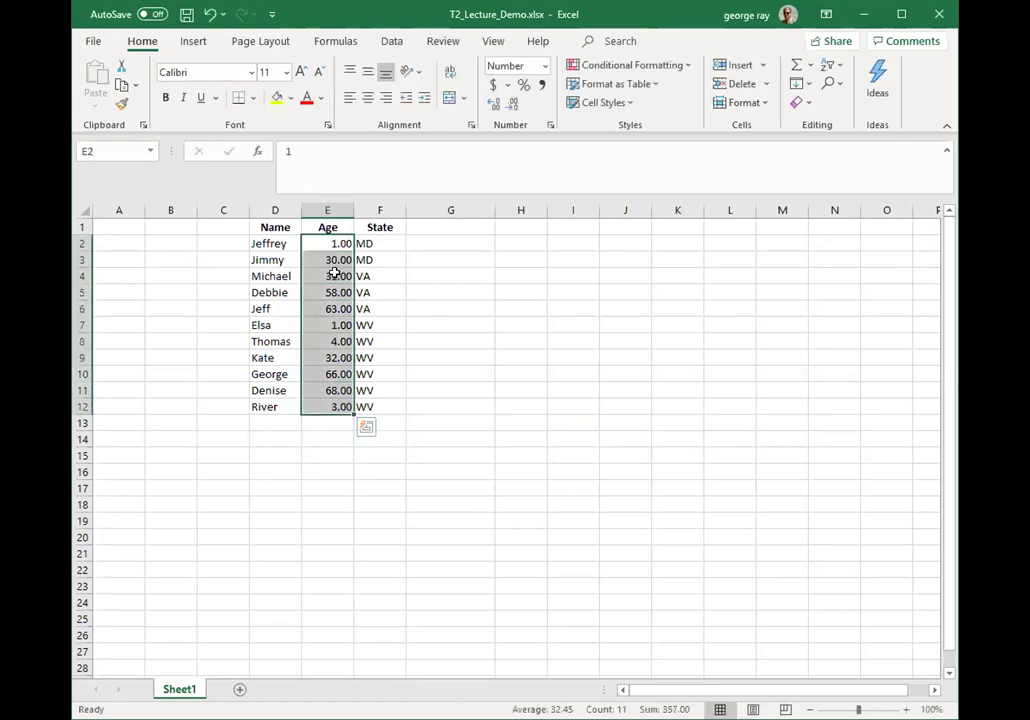
{"action": "right_click", "coordinate": [338, 278]}
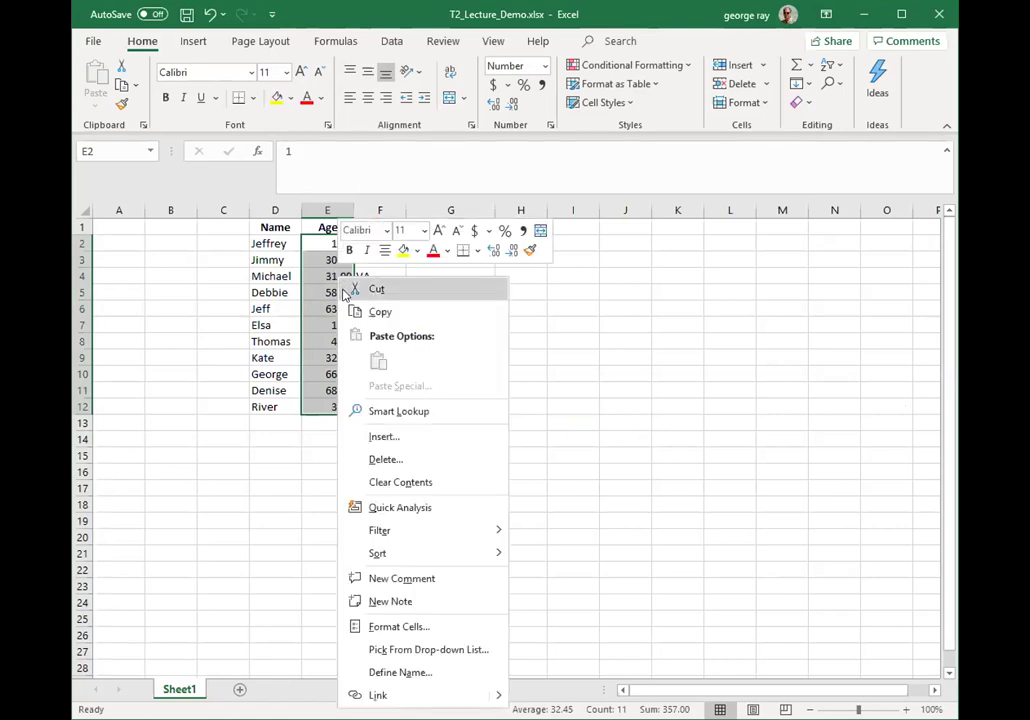
{"action": "left_click", "coordinate": [416, 625]}
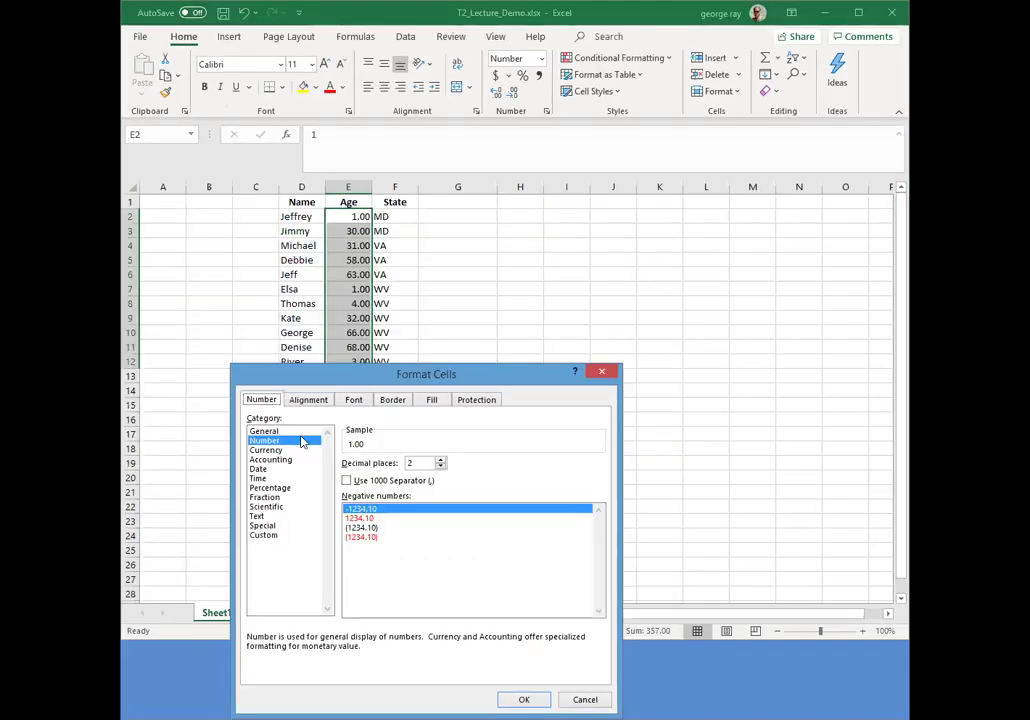
{"action": "left_click", "coordinate": [524, 701]}
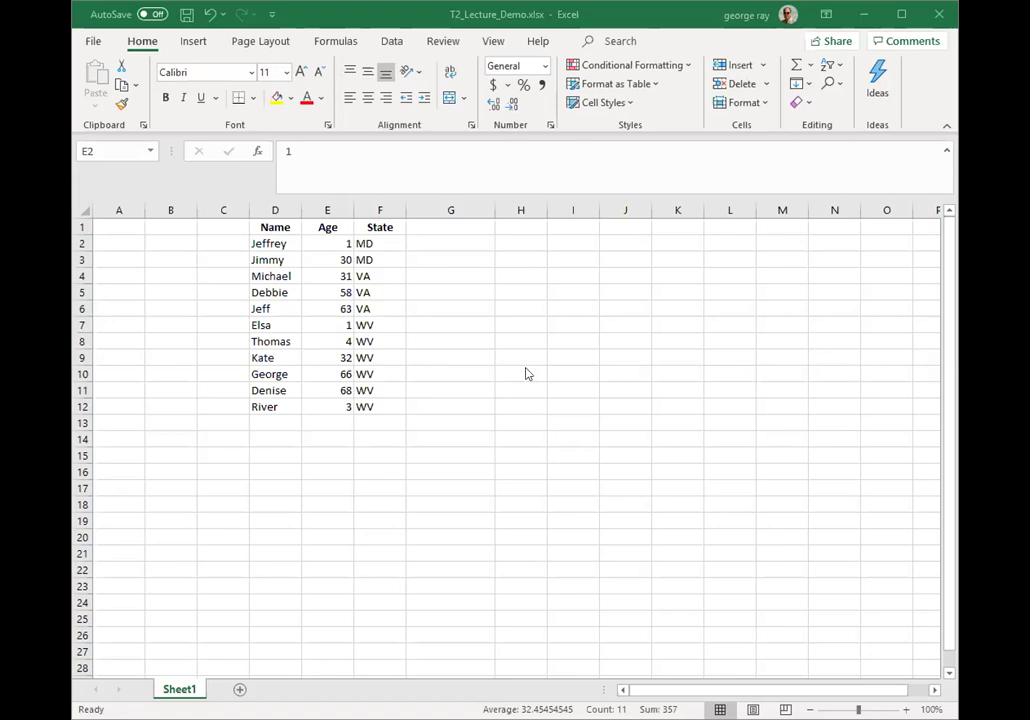
- Try a light yellow cell style on the table D1:F12 and return the whole range to plain, unstyled cells
{"action": "left_click_drag", "start_coordinate": [274, 228], "coordinate": [365, 407]}
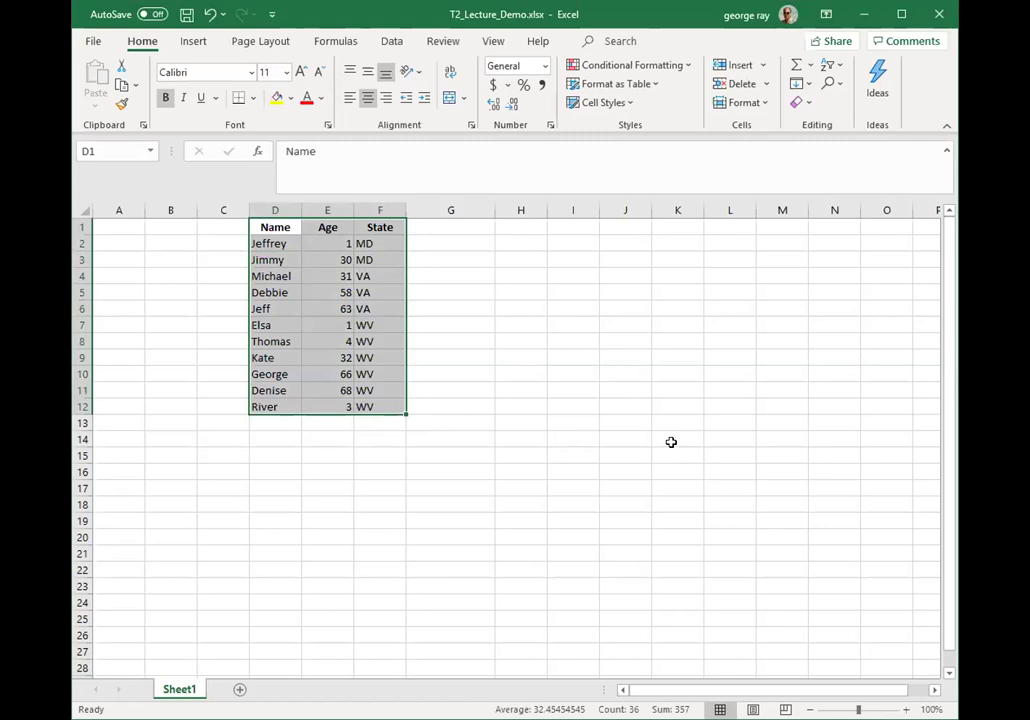
{"action": "left_click", "coordinate": [629, 104]}
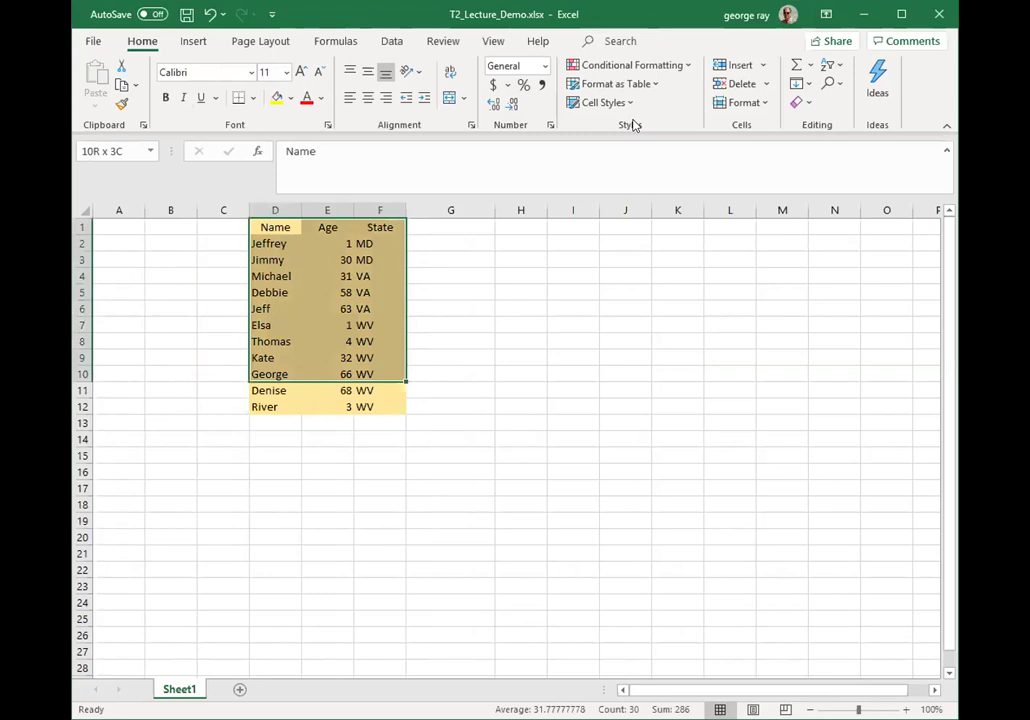
{"action": "key", "text": "shift+Down"}
{"action": "key", "text": "shift+Down"}
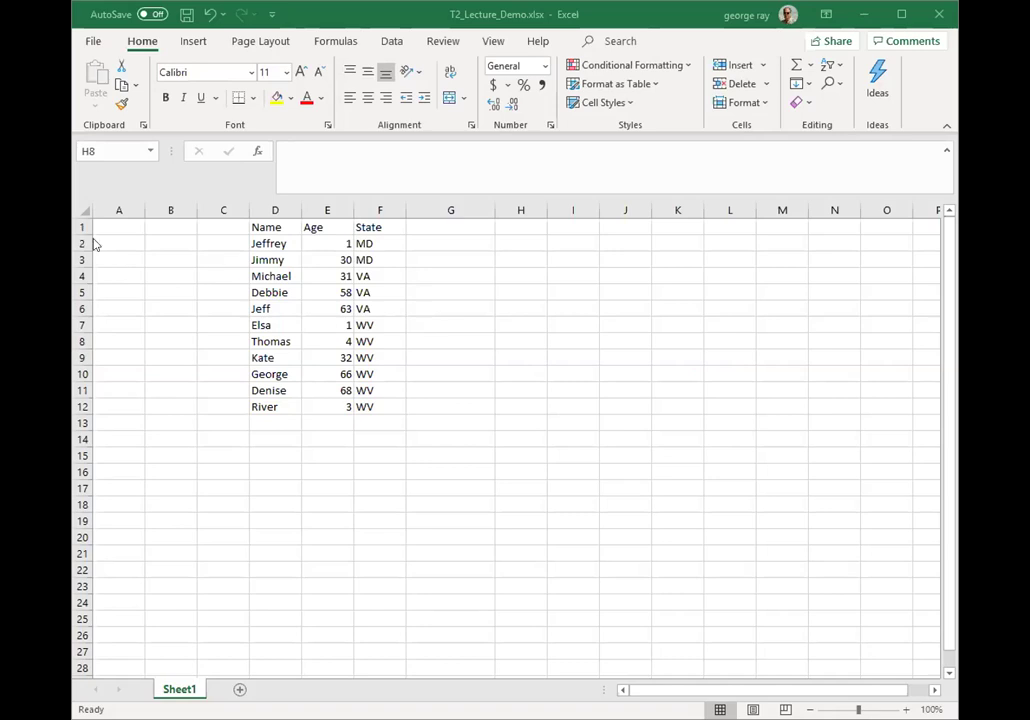
- Make row 8 several times taller and restore it to the same height as the other rows
{"action": "left_click", "coordinate": [81, 345]}
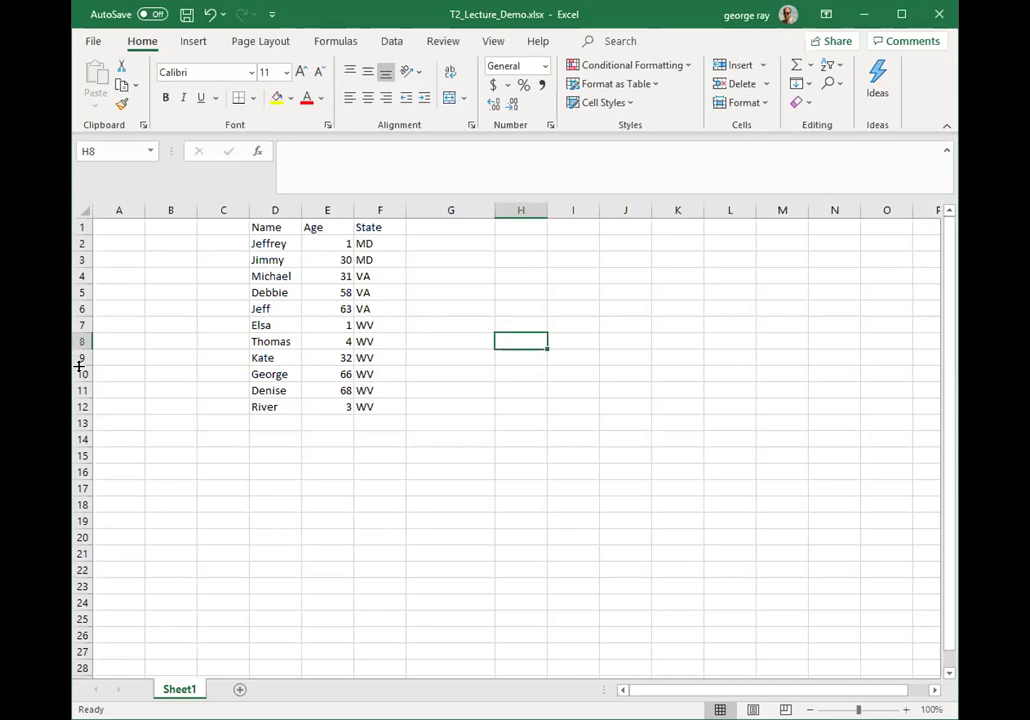
{"action": "left_click_drag", "start_coordinate": [78, 349], "coordinate": [77, 407]}
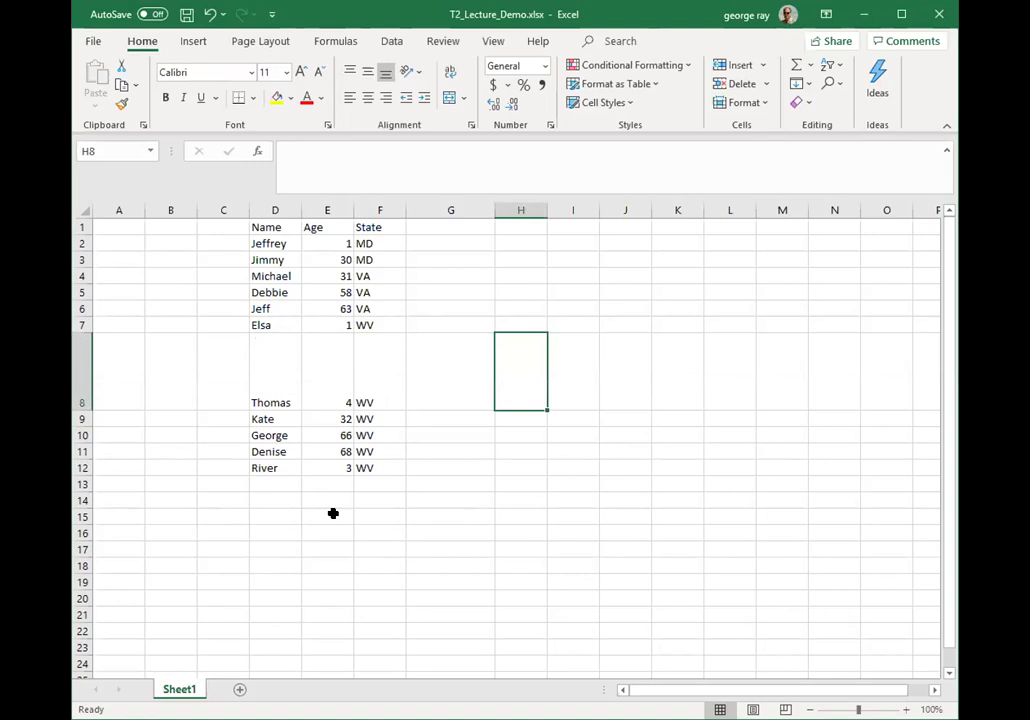
{"action": "left_click", "coordinate": [331, 514]}
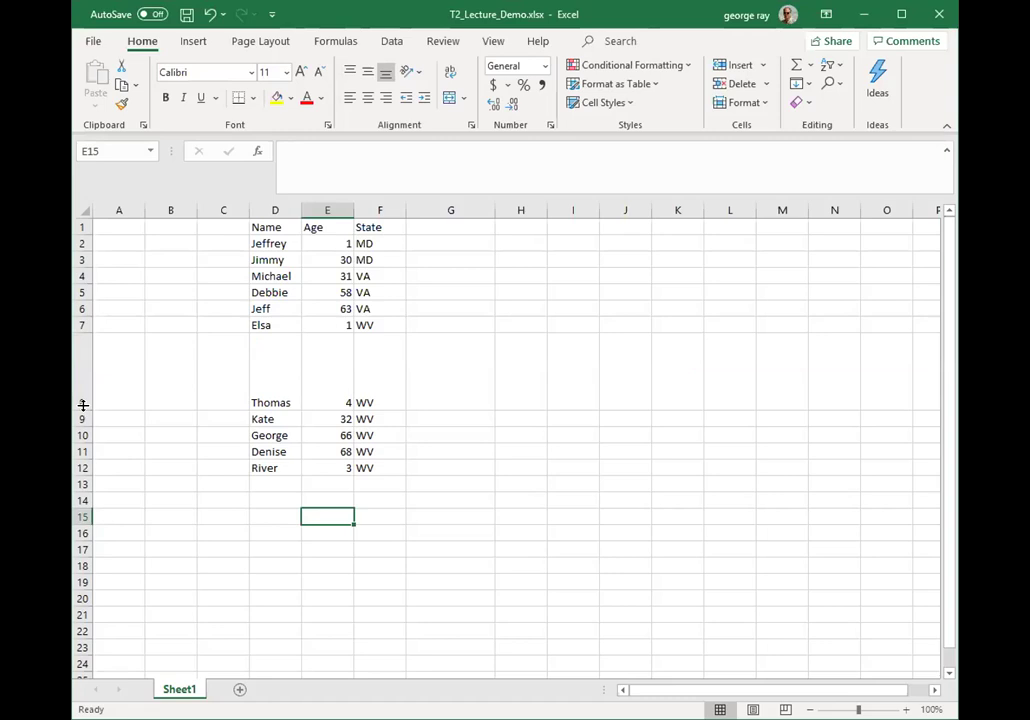
{"action": "left_click_drag", "start_coordinate": [84, 347], "coordinate": [483, 386]}
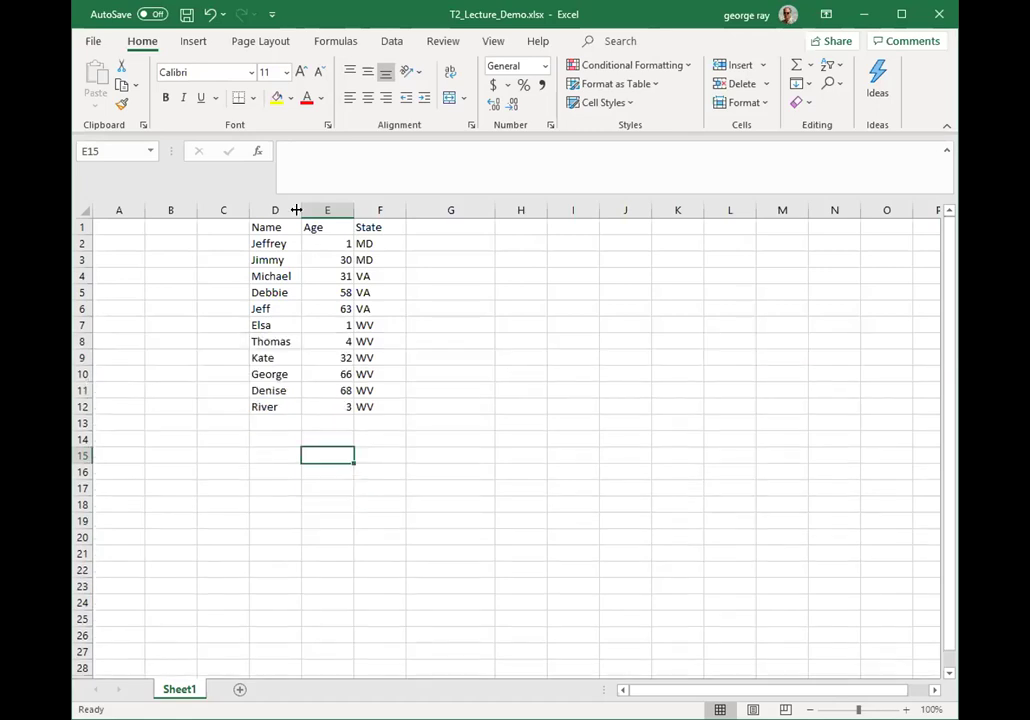
{"action": "key", "text": "Up"}
{"action": "key", "text": "Up"}
{"action": "key", "text": "Up"}
{"action": "key", "text": "Up"}
{"action": "key", "text": "Right"}
{"action": "key", "text": "Right"}
{"action": "key", "text": "Right"}
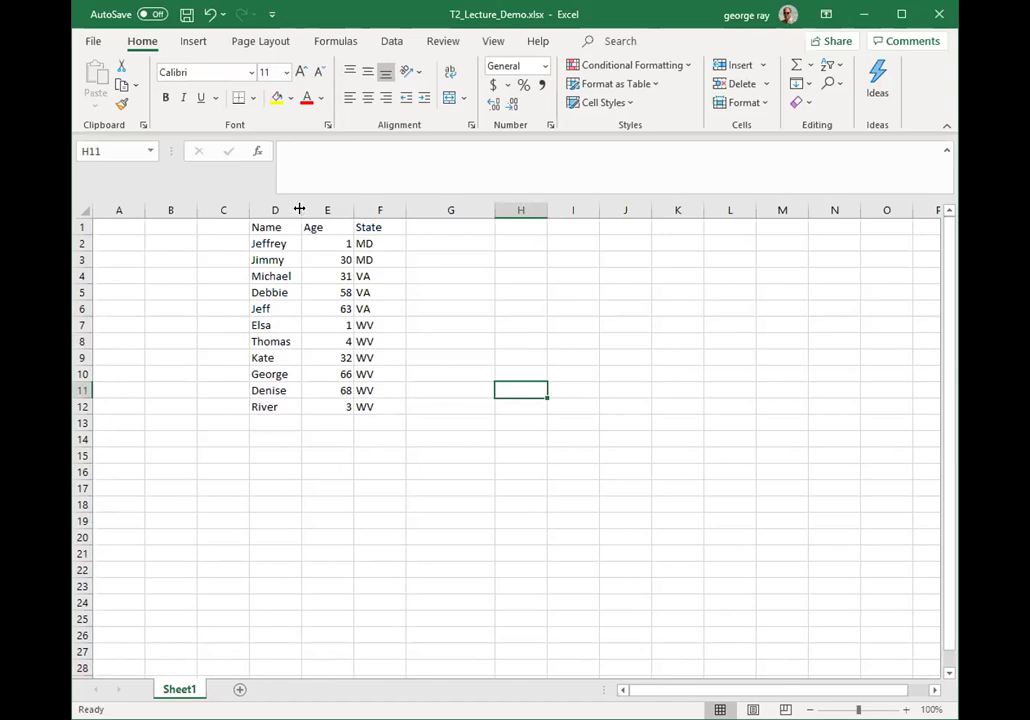
- Widen the Name column D to more than twice the width of the Age column
{"action": "left_click_drag", "start_coordinate": [299, 208], "coordinate": [299, 208]}
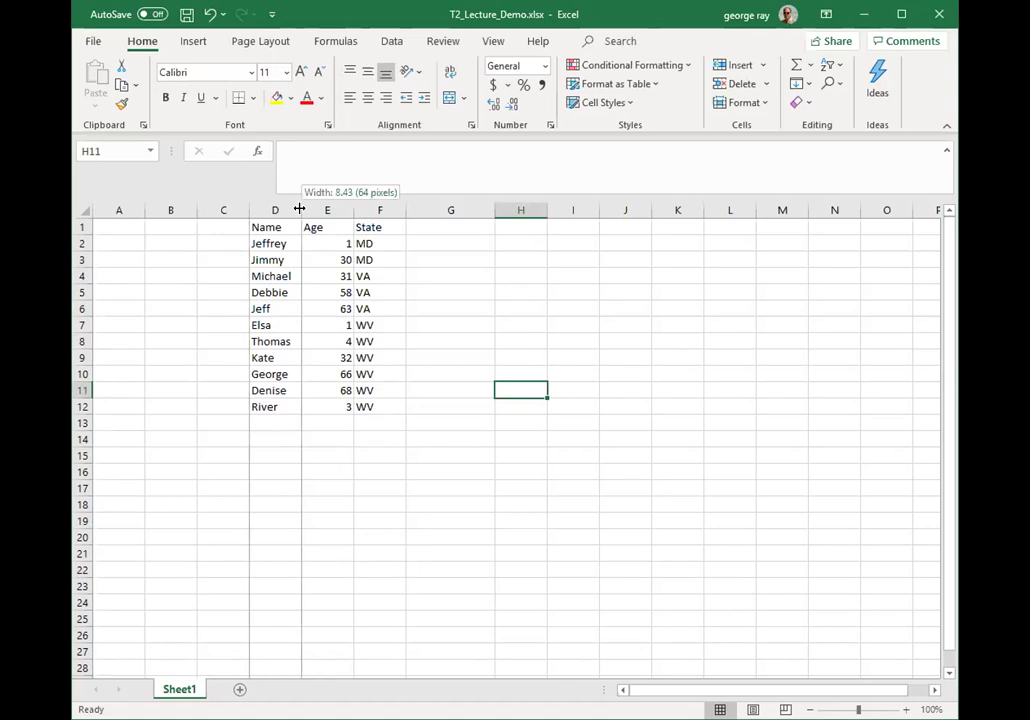
{"action": "left_click_drag", "start_coordinate": [299, 208], "coordinate": [372, 250]}
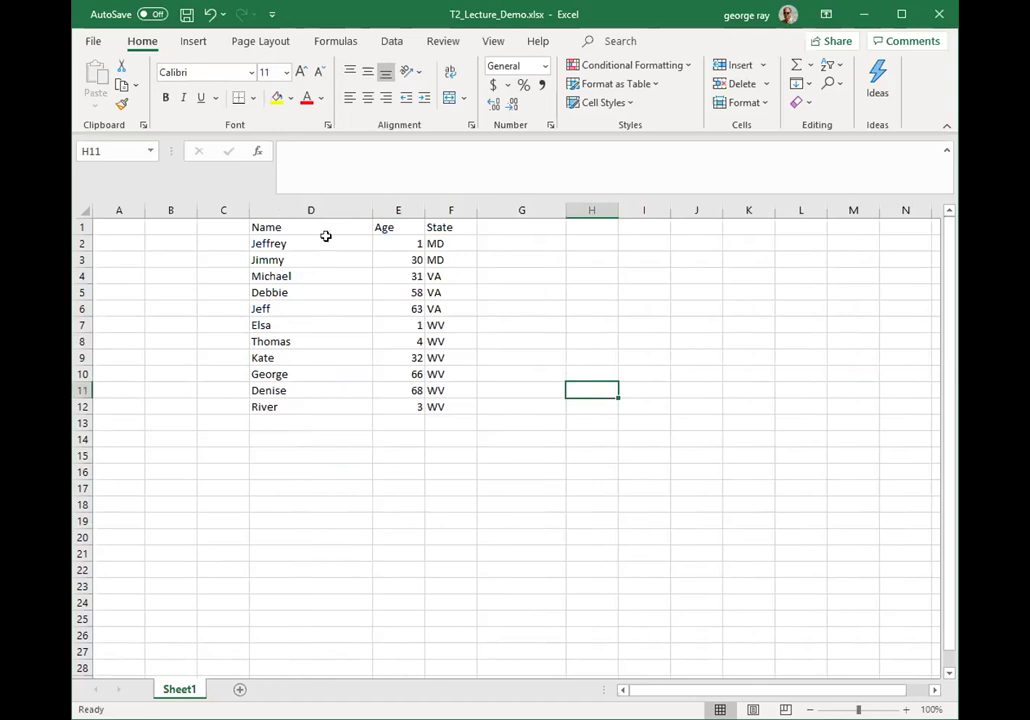
- AutoFit the width of the Name column D to its contents
{"action": "double_click", "coordinate": [369, 208]}
{"action": "left_click", "coordinate": [513, 327]}
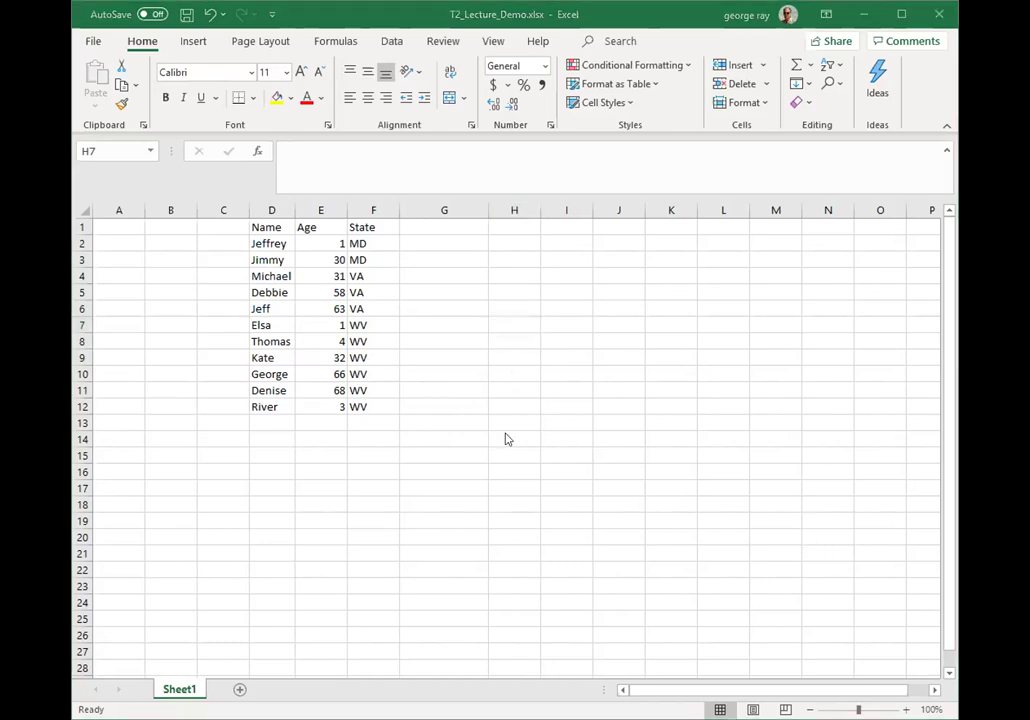
- Calculate the average age in E13 with the formula =AVERAGE(E2:E12)
{"action": "left_click", "coordinate": [323, 424]}
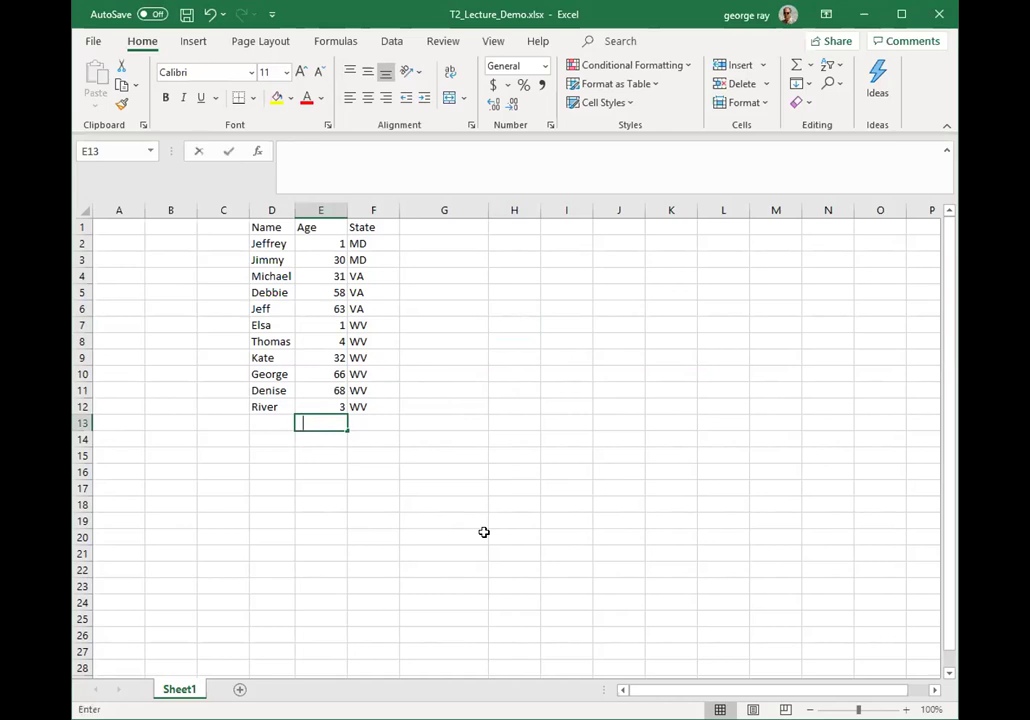
{"action": "type", "text": "="}
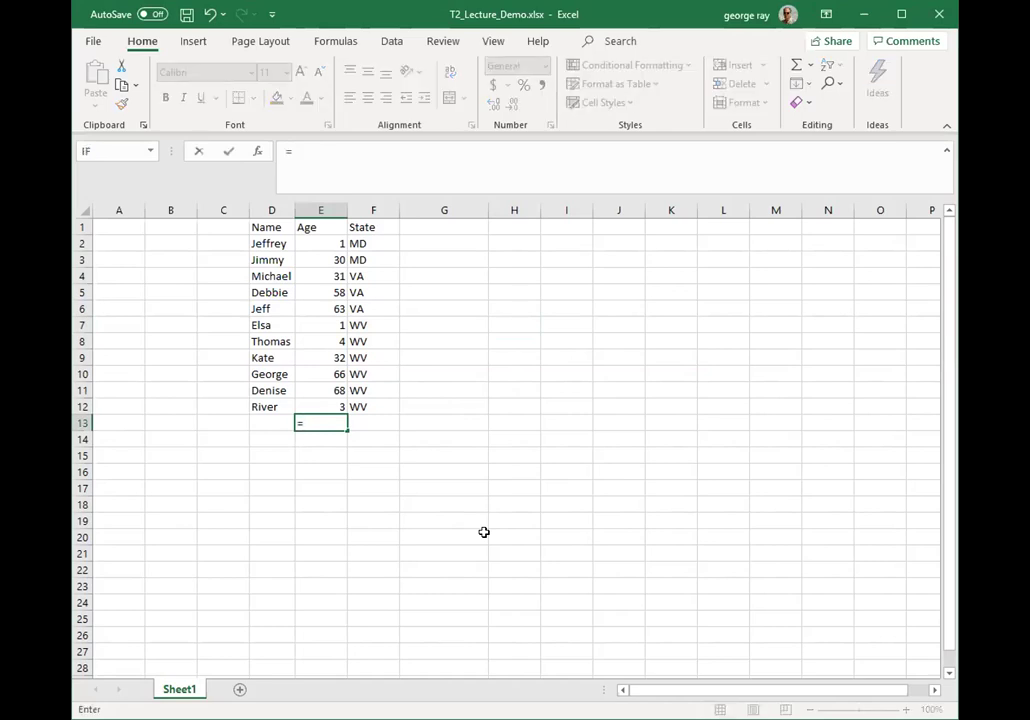
{"action": "type", "text": "av"}
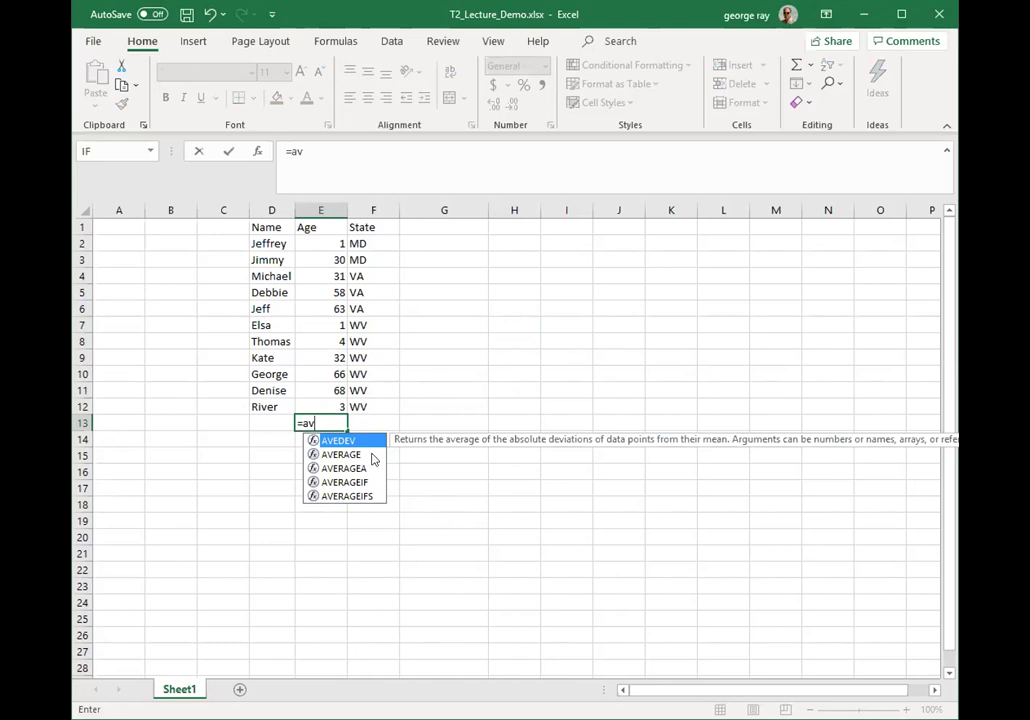
{"action": "double_click", "coordinate": [352, 457]}
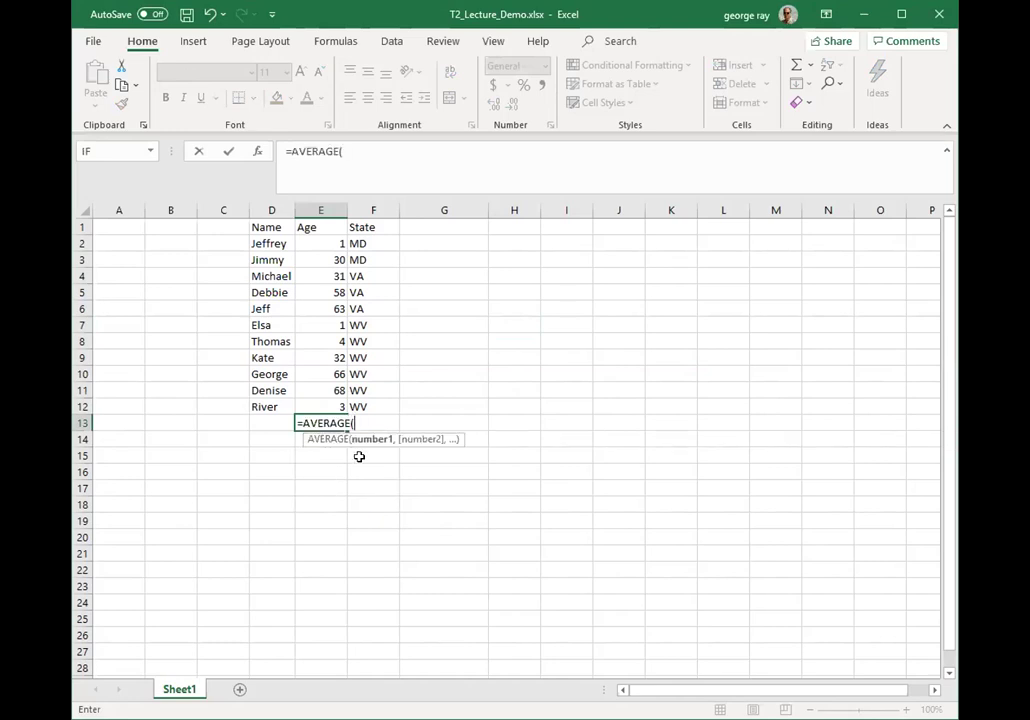
{"action": "left_click", "coordinate": [327, 240]}
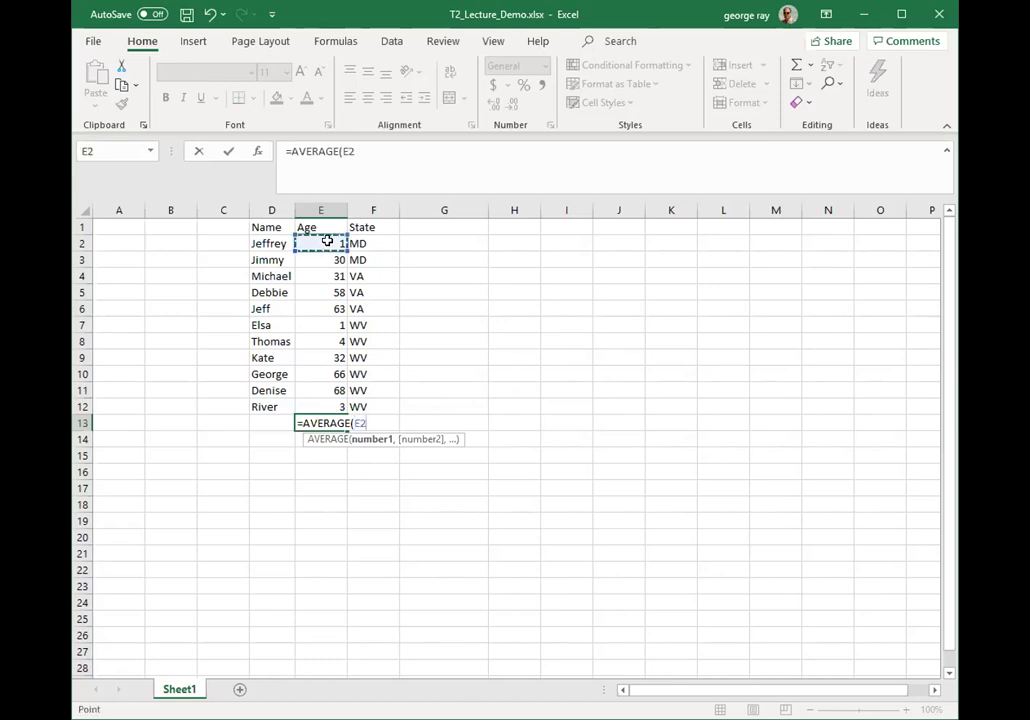
{"action": "left_click", "coordinate": [338, 404], "text": "shift"}
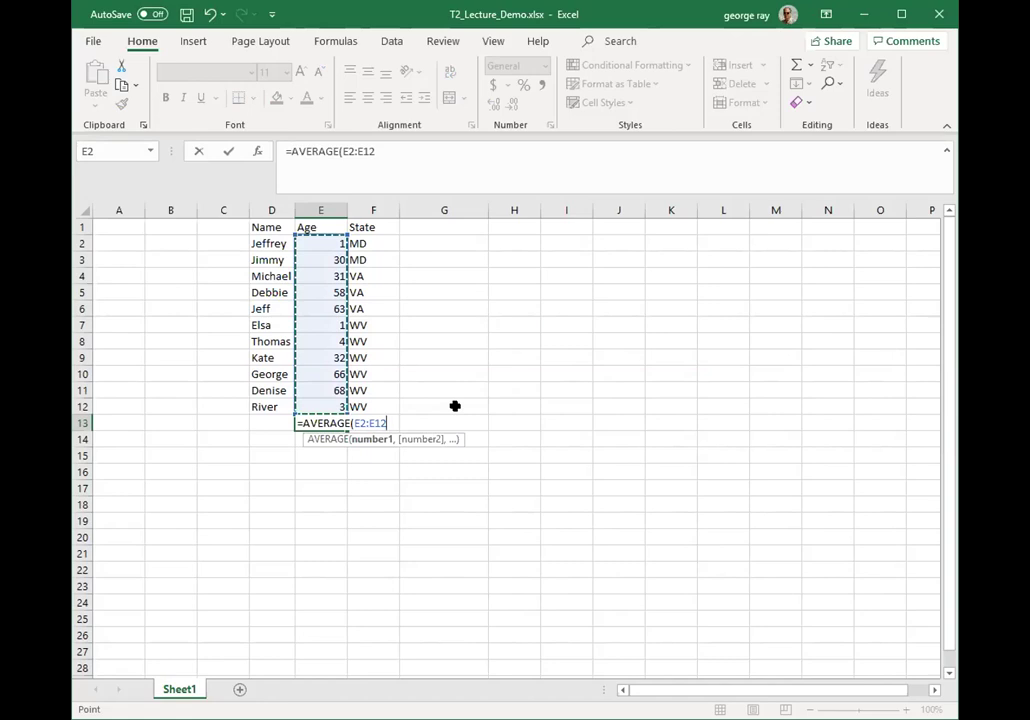
{"action": "key", "text": "Return"}
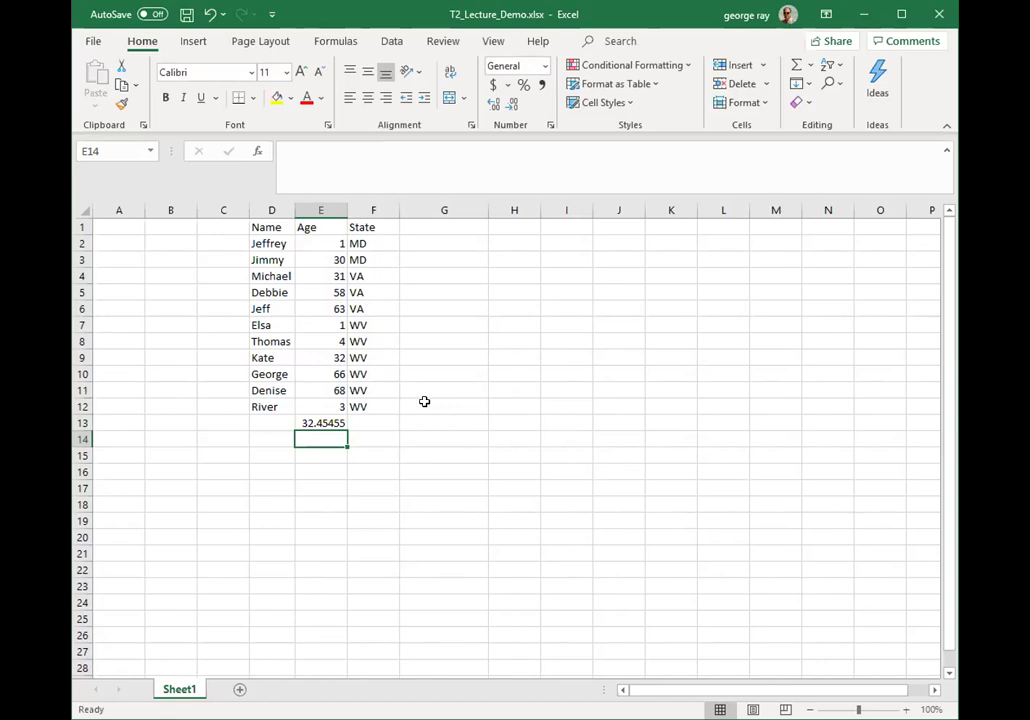
- Open the average formula in E13 to examine its referenced range and leave it without keeping any edit
{"action": "left_click", "coordinate": [334, 423]}
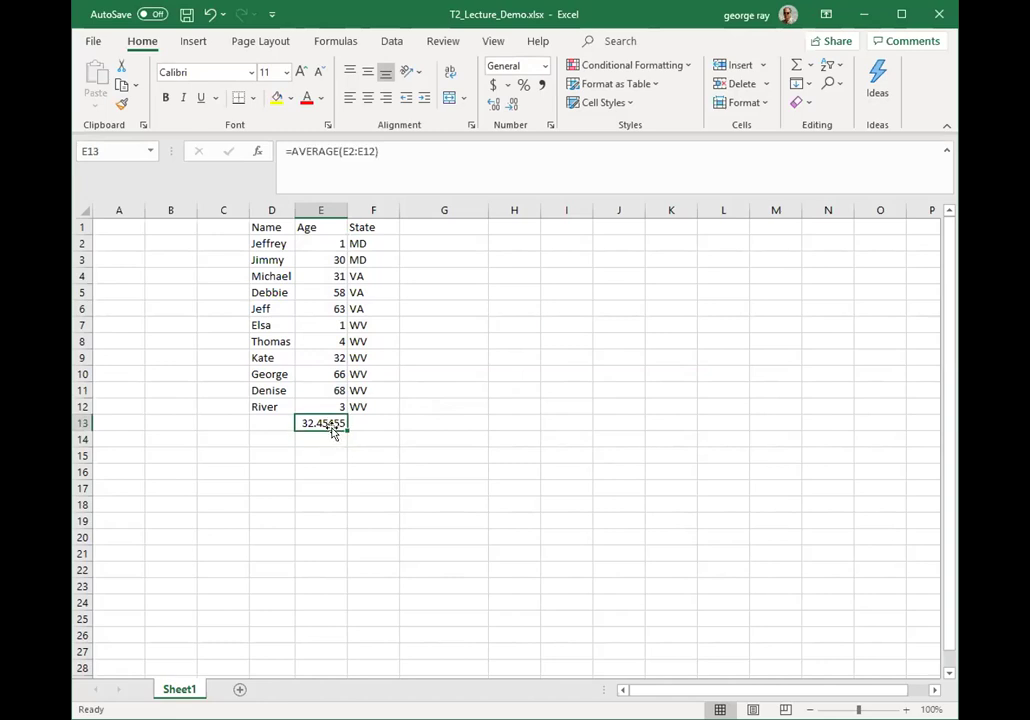
{"action": "left_click", "coordinate": [341, 151]}
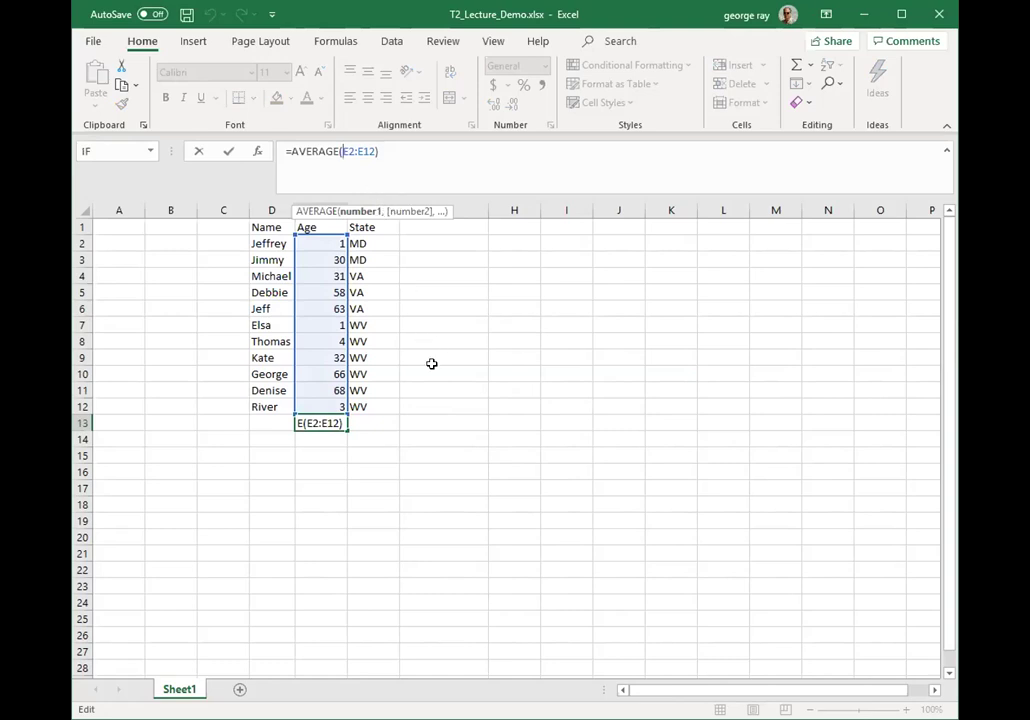
{"action": "left_click", "coordinate": [385, 440]}
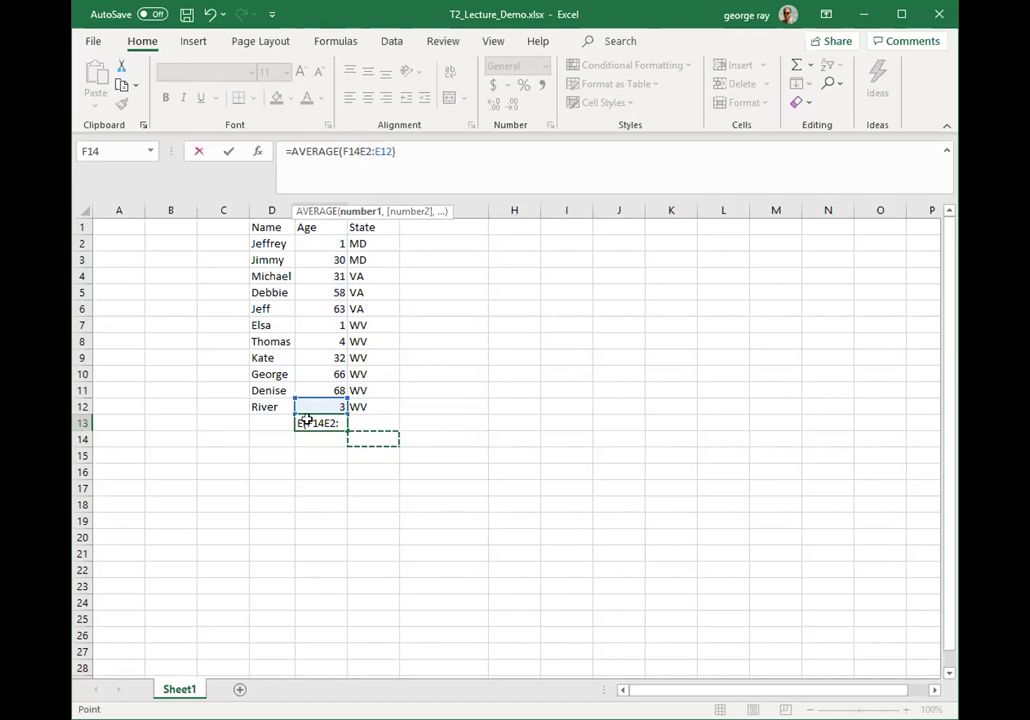
{"action": "key", "text": "Escape"}
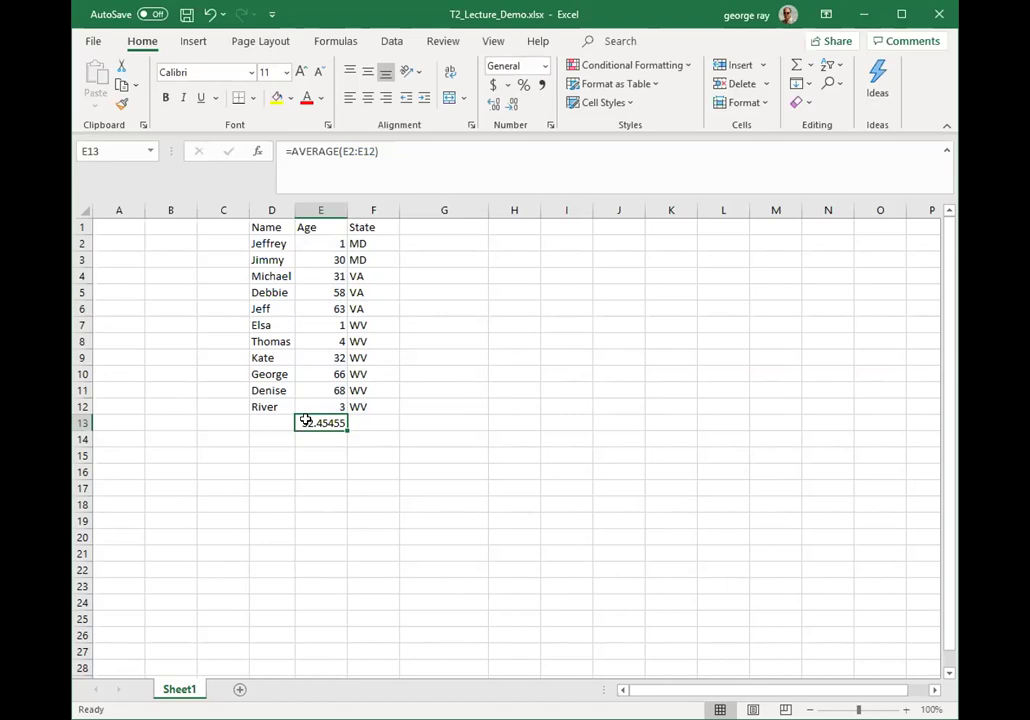
- Try copying the average formula from E13 into I10 with a normal paste, and clear I10 again
{"action": "right_click", "coordinate": [305, 421]}
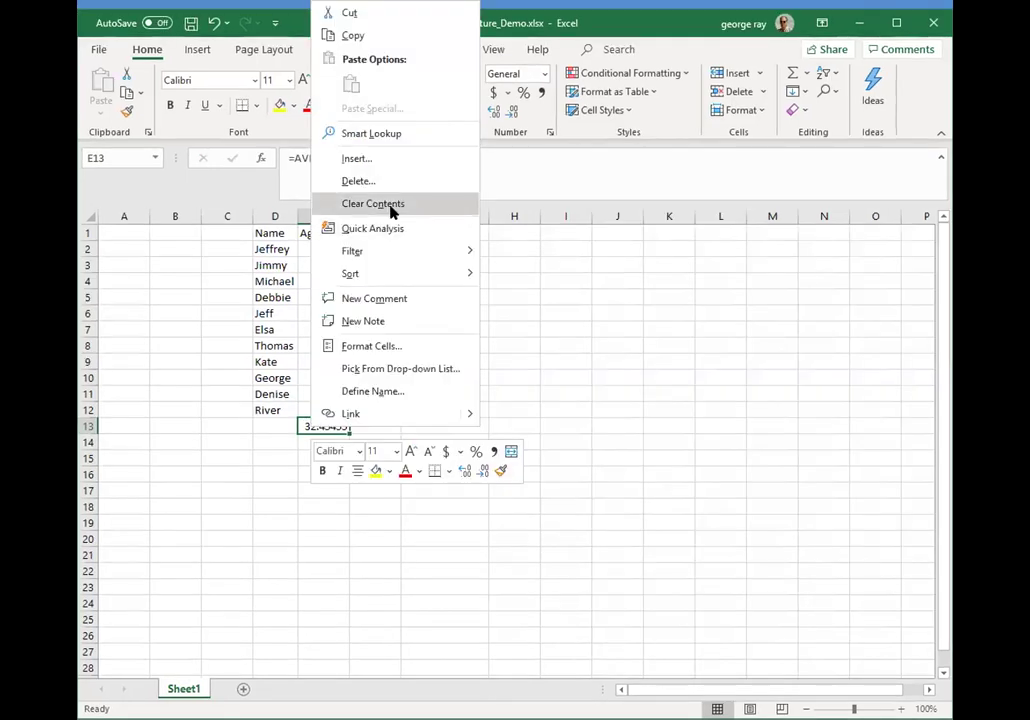
{"action": "left_click", "coordinate": [352, 36]}
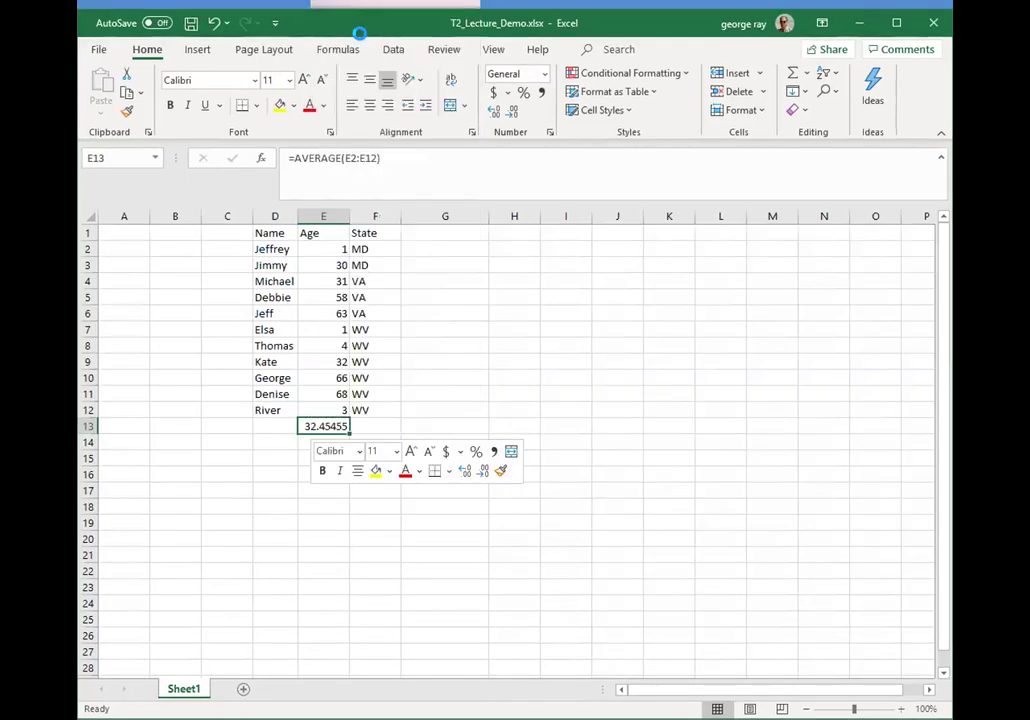
{"action": "left_click", "coordinate": [560, 380]}
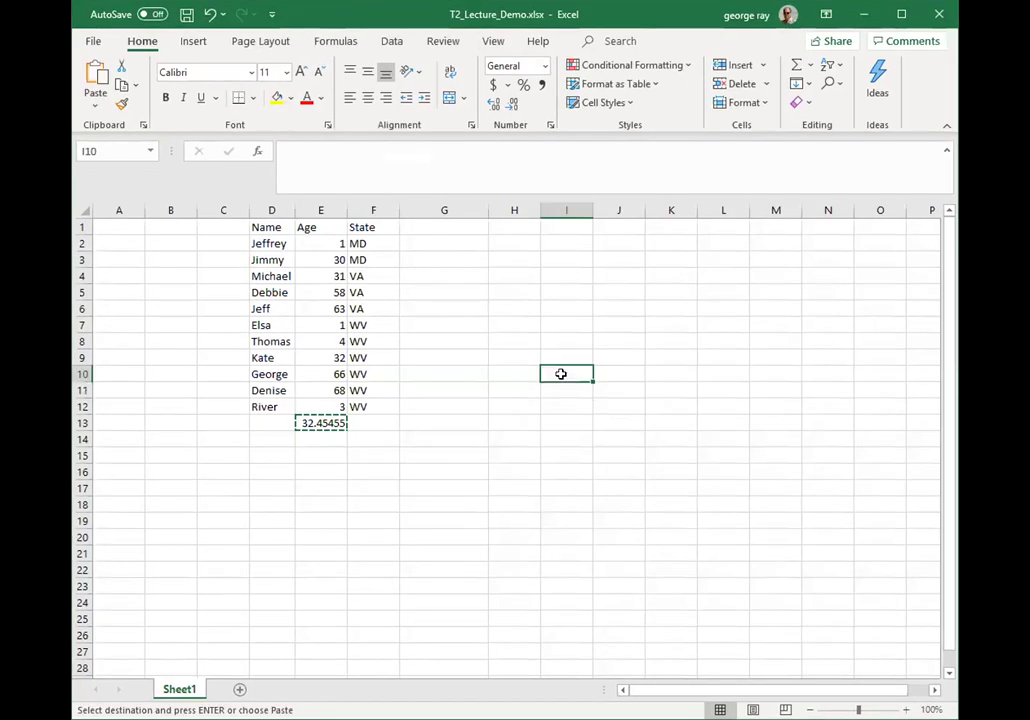
{"action": "right_click", "coordinate": [563, 378]}
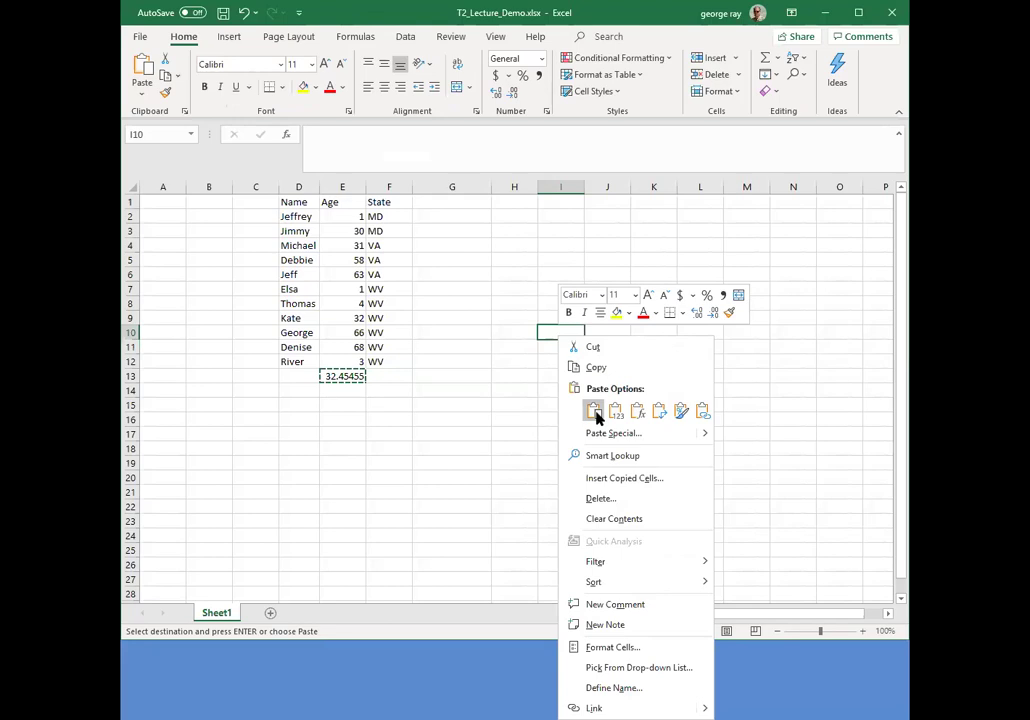
{"action": "left_click", "coordinate": [594, 411]}
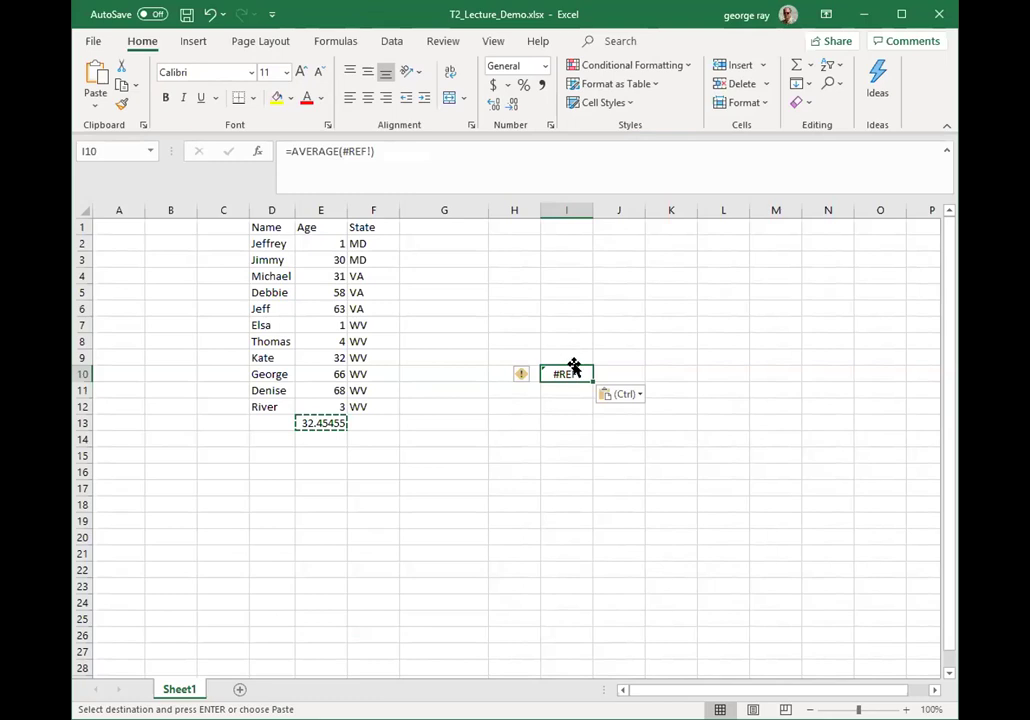
{"action": "key", "text": "Delete"}
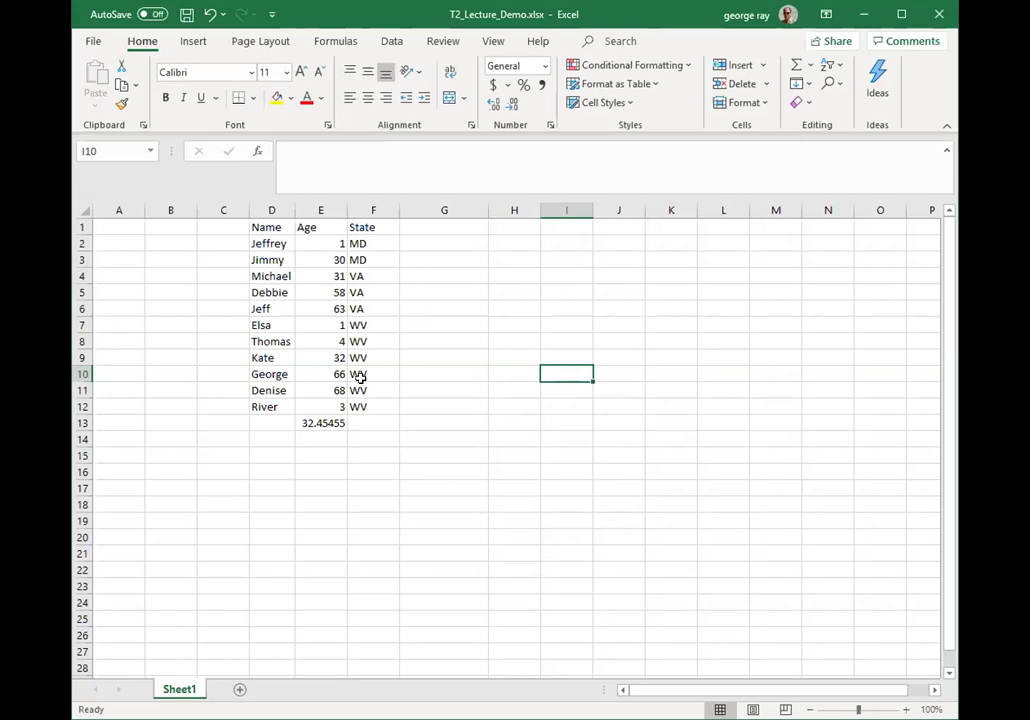
- Make the range in E13's average formula absolute, as =AVERAGE($E$2:$E$12)
{"action": "left_click", "coordinate": [324, 421]}
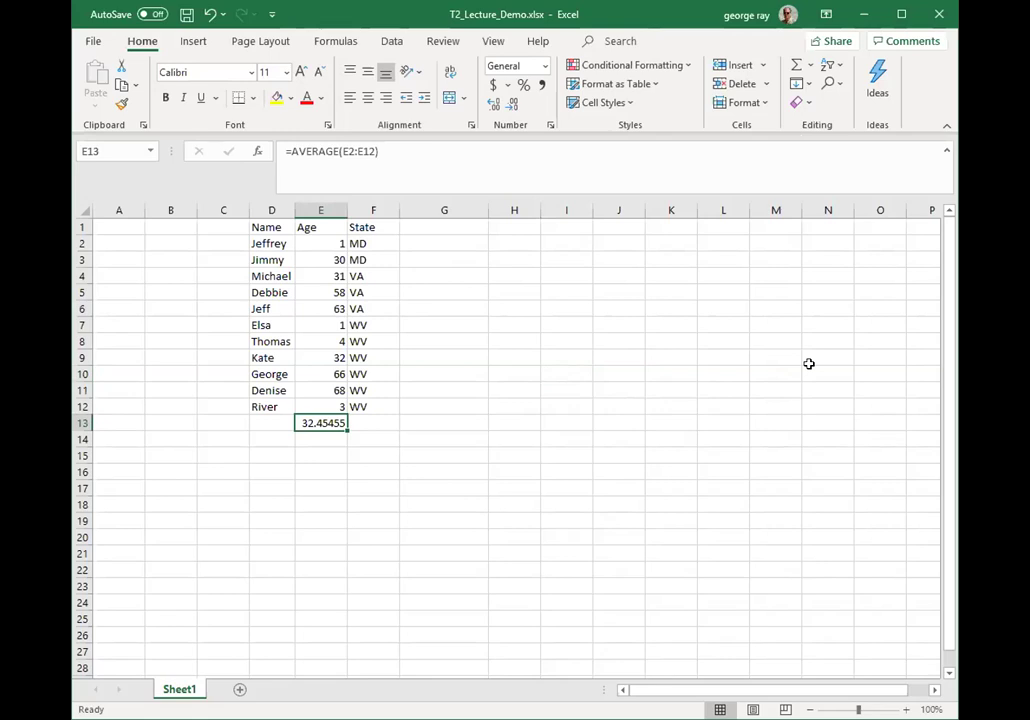
{"action": "key", "text": "F2"}
{"action": "key", "text": "F4"}
{"action": "key", "text": "ctrl+Return"}
- Copy the absolute-reference average formula from E13 to H13 and undo the paste
{"action": "key", "text": "ctrl+c"}
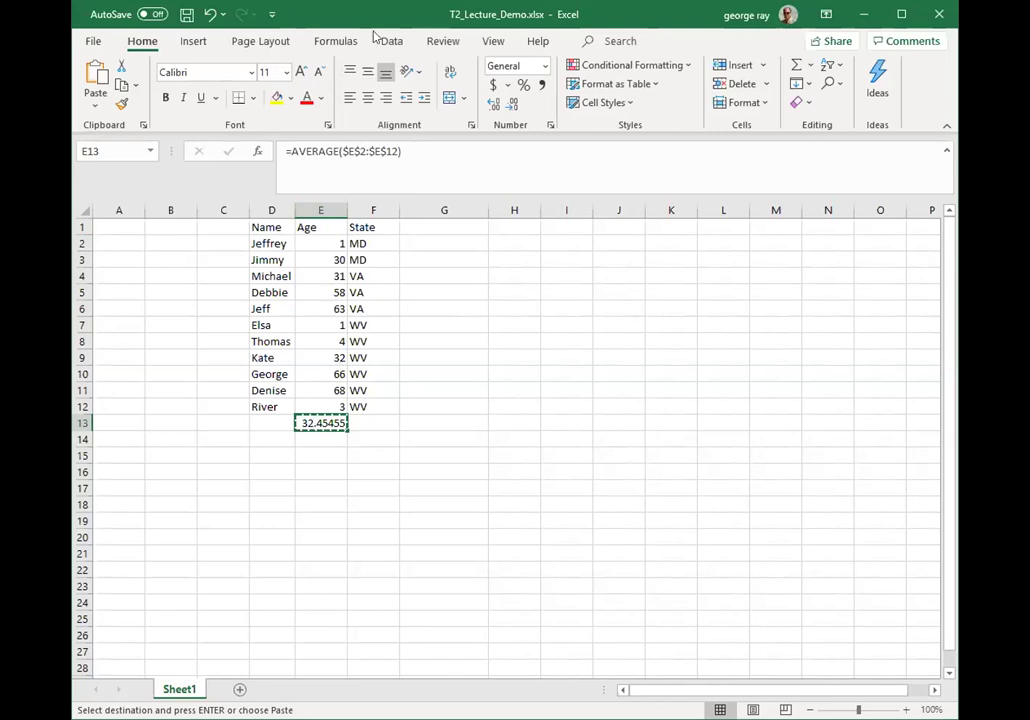
{"action": "key", "text": "shift+F10"}
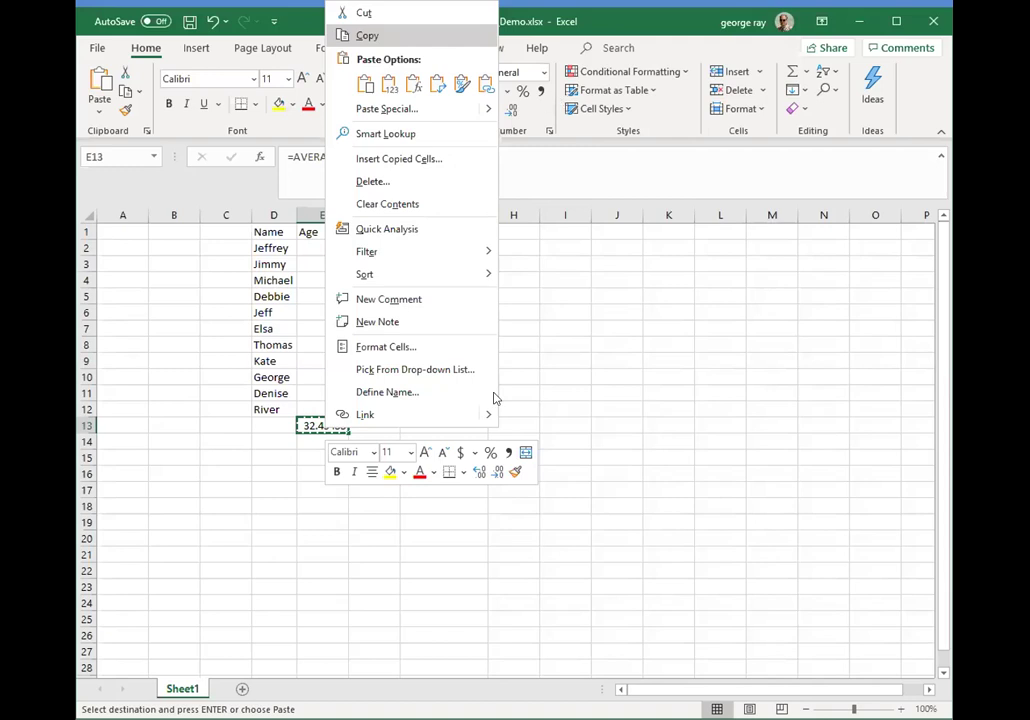
{"action": "key", "text": "Escape"}
{"action": "key", "text": "Right"}
{"action": "key", "text": "Right"}
{"action": "key", "text": "Right"}
{"action": "key", "text": "ctrl+v"}
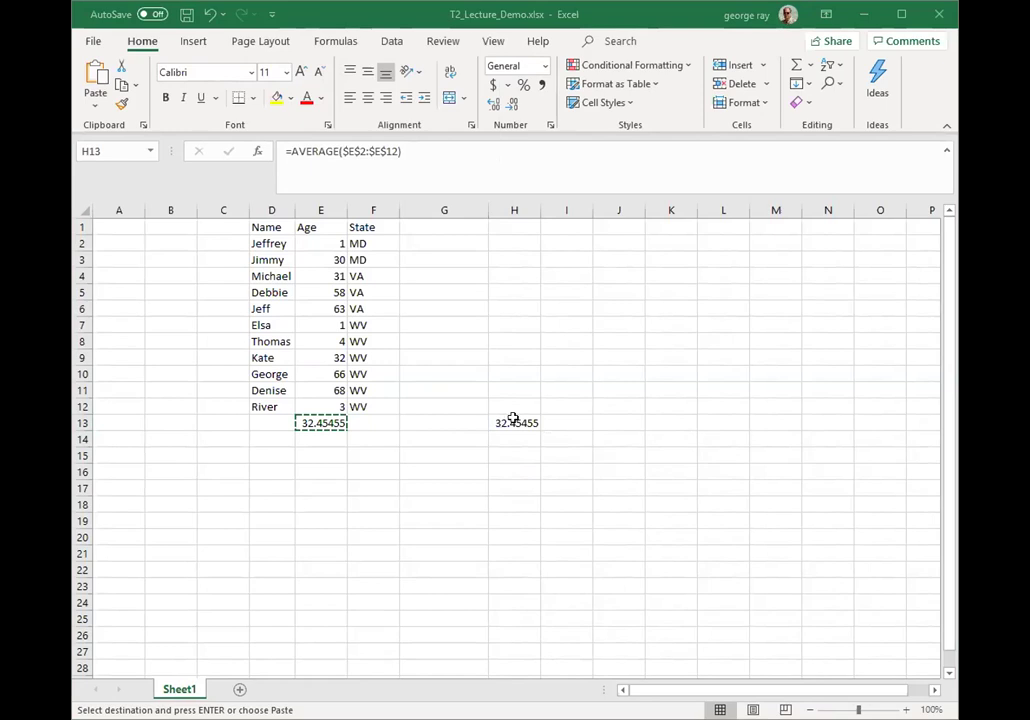
{"action": "key", "text": "ctrl+z"}
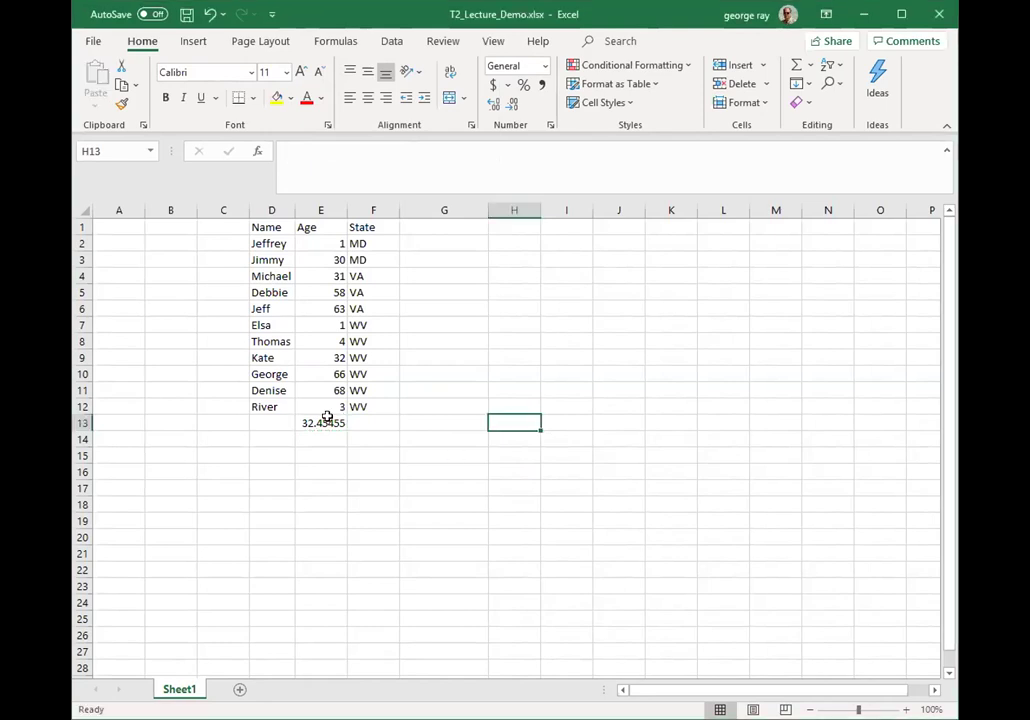
- Remove the average formula from E13, leaving the cell below the ages empty
{"action": "key", "text": "ctrl+z"}
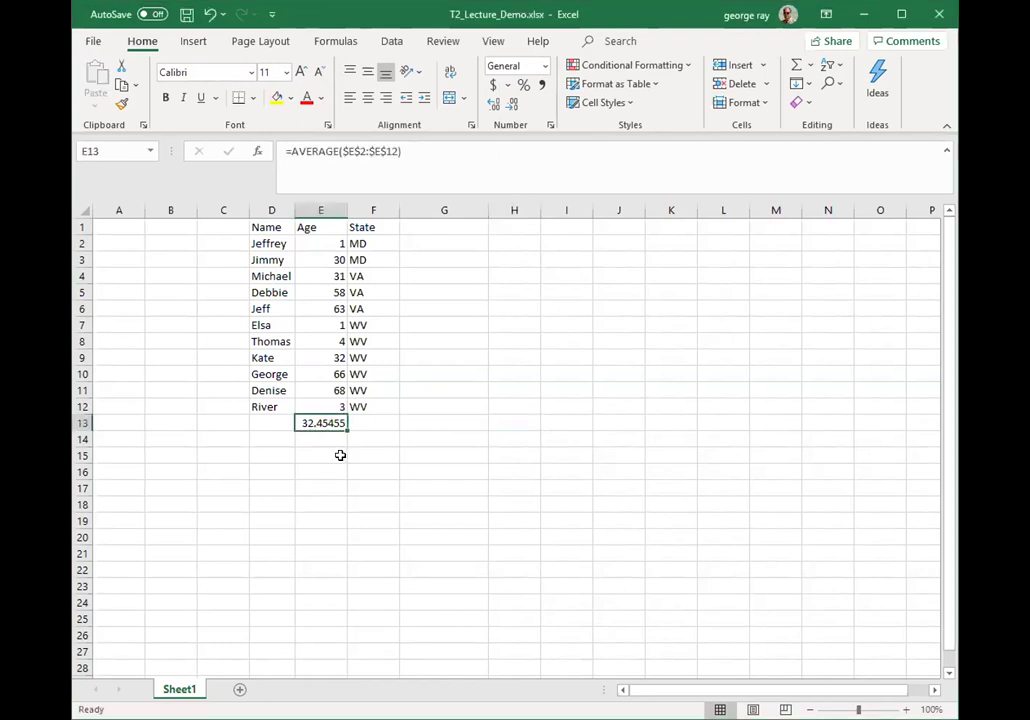
{"action": "key", "text": "ctrl+z"}
{"action": "left_click", "coordinate": [610, 521]}
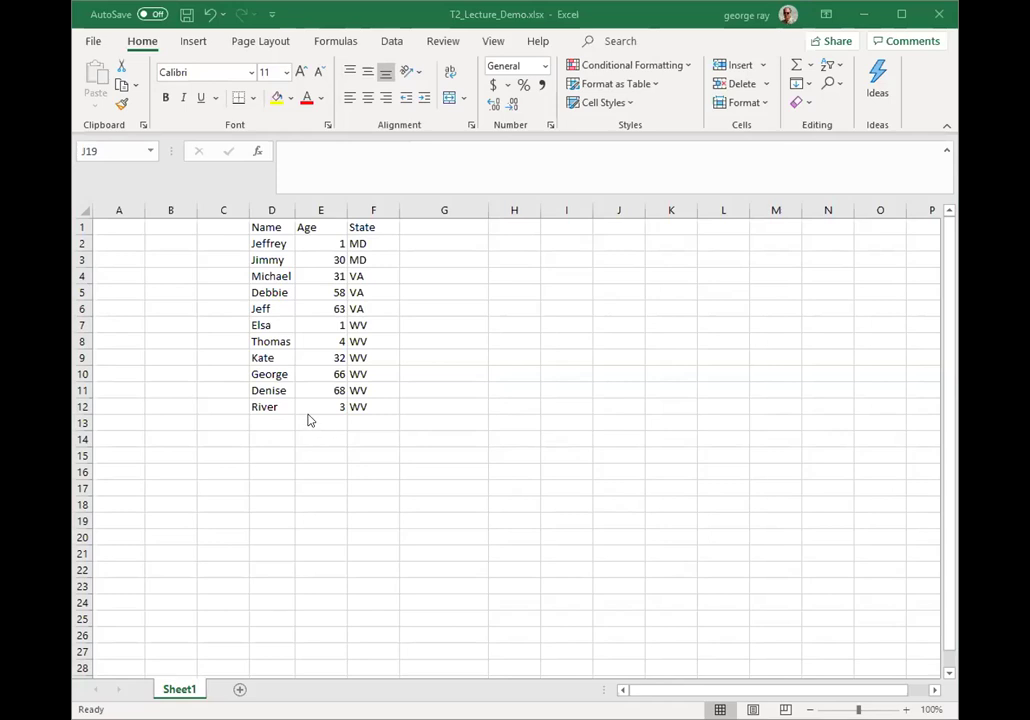
- Calculate the lowest age in E13 with a MIN formula over E2:E12
{"action": "left_click", "coordinate": [320, 427]}
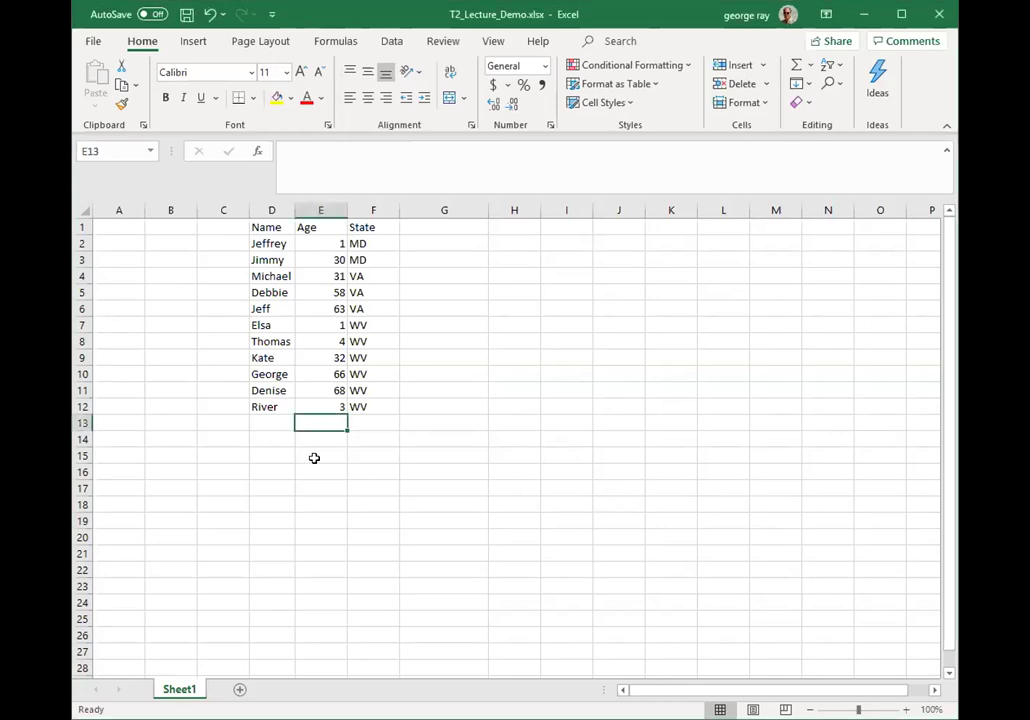
{"action": "type", "text": "="}
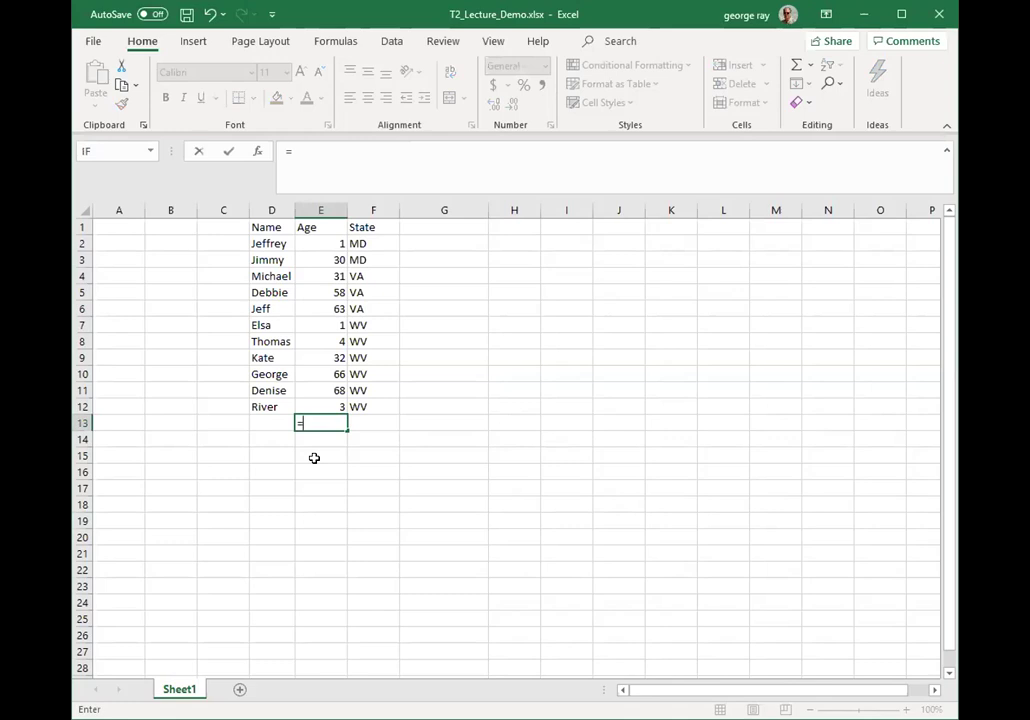
{"action": "type", "text": "min"}
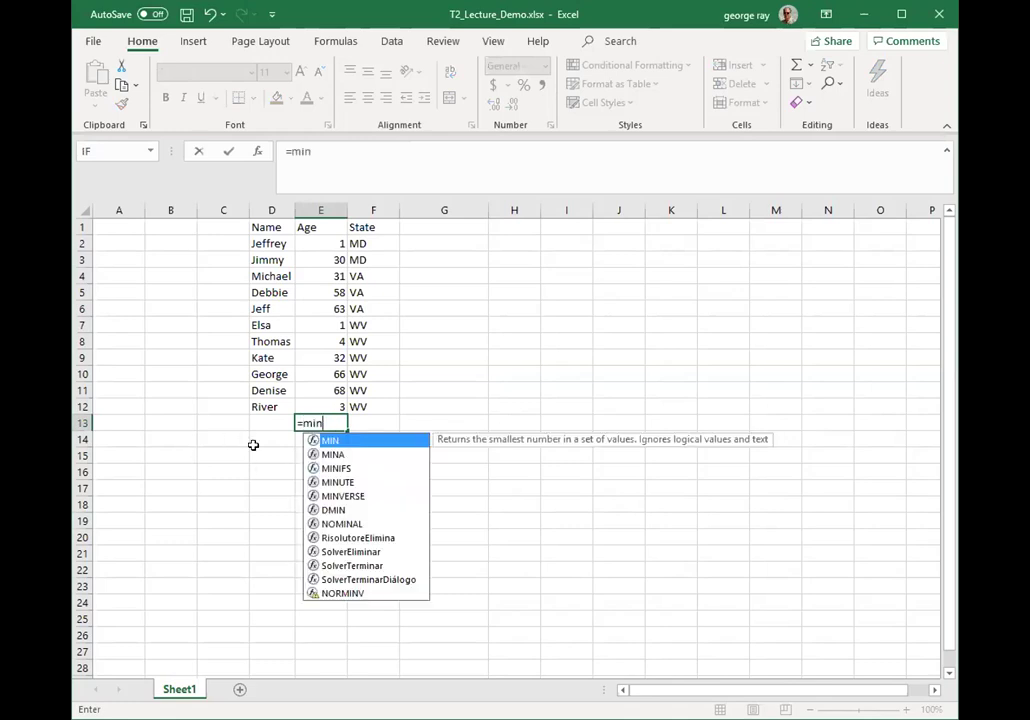
{"action": "double_click", "coordinate": [330, 441]}
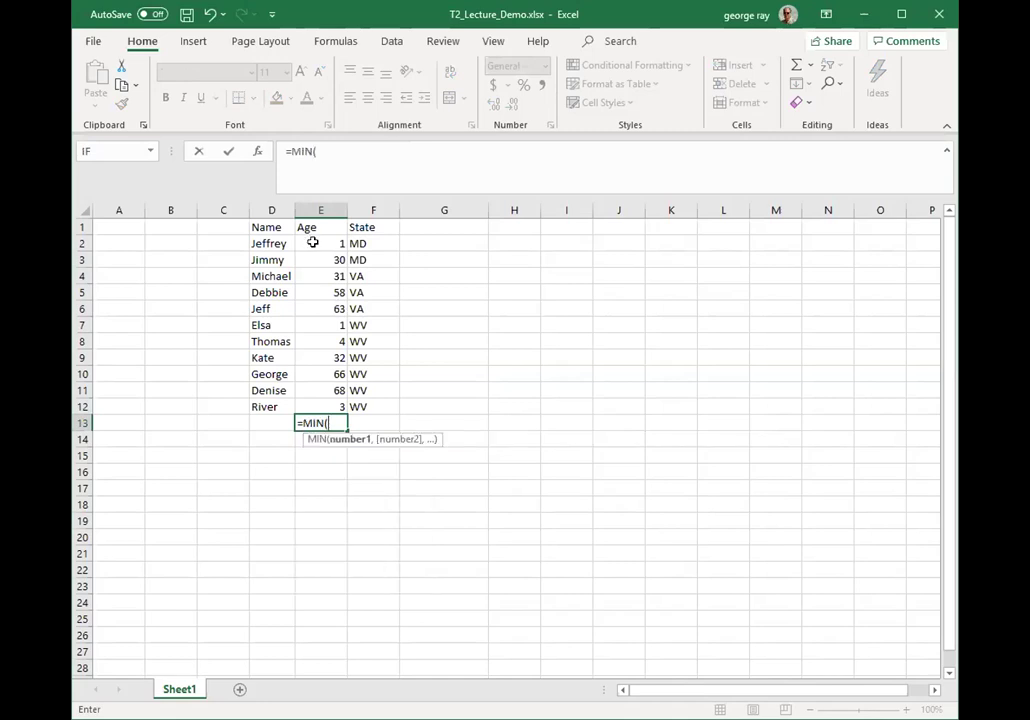
{"action": "left_click_drag", "start_coordinate": [313, 242], "coordinate": [334, 407]}
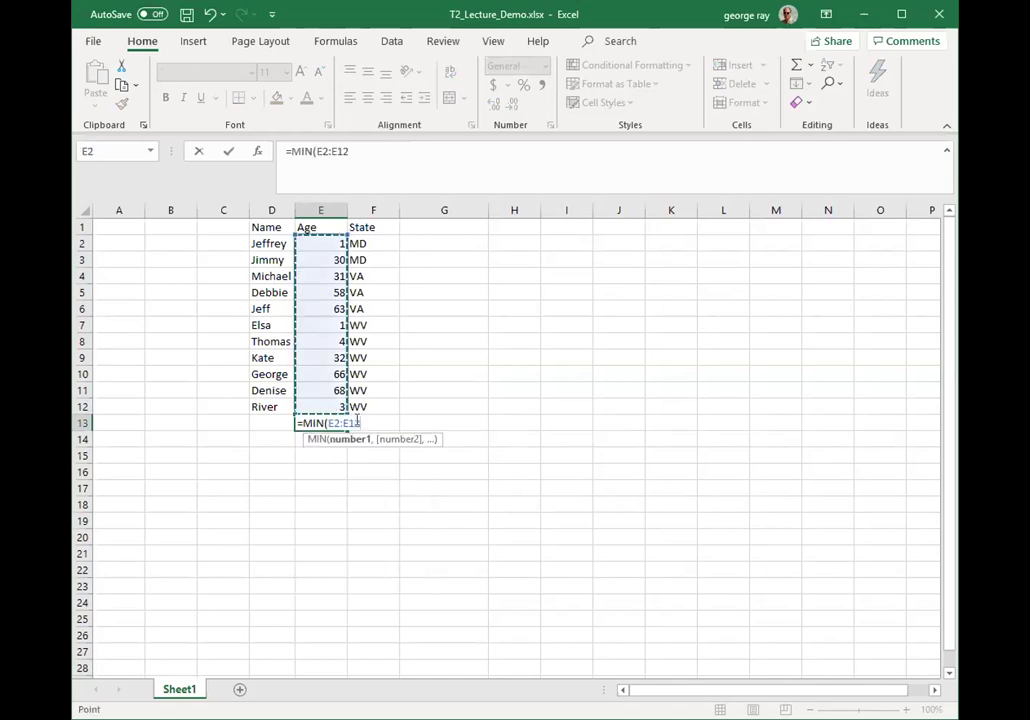
{"action": "key", "text": "Return"}
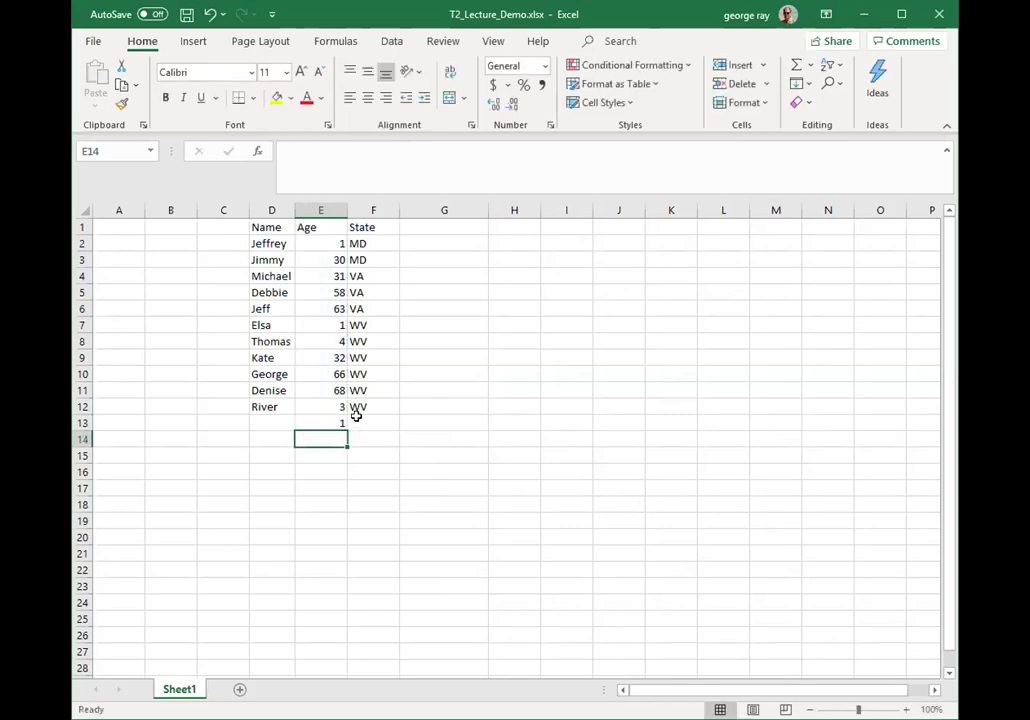
- Label the summary rows below the names with Min in D13 and Max in D14
{"action": "left_click", "coordinate": [279, 417]}
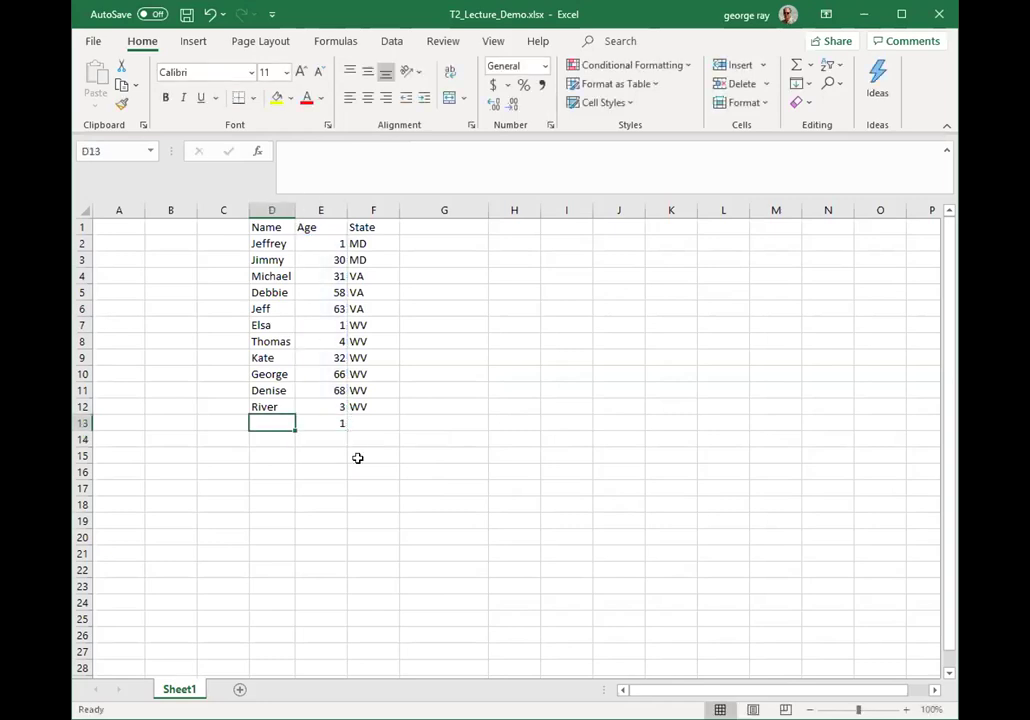
{"action": "type", "text": "Min"}
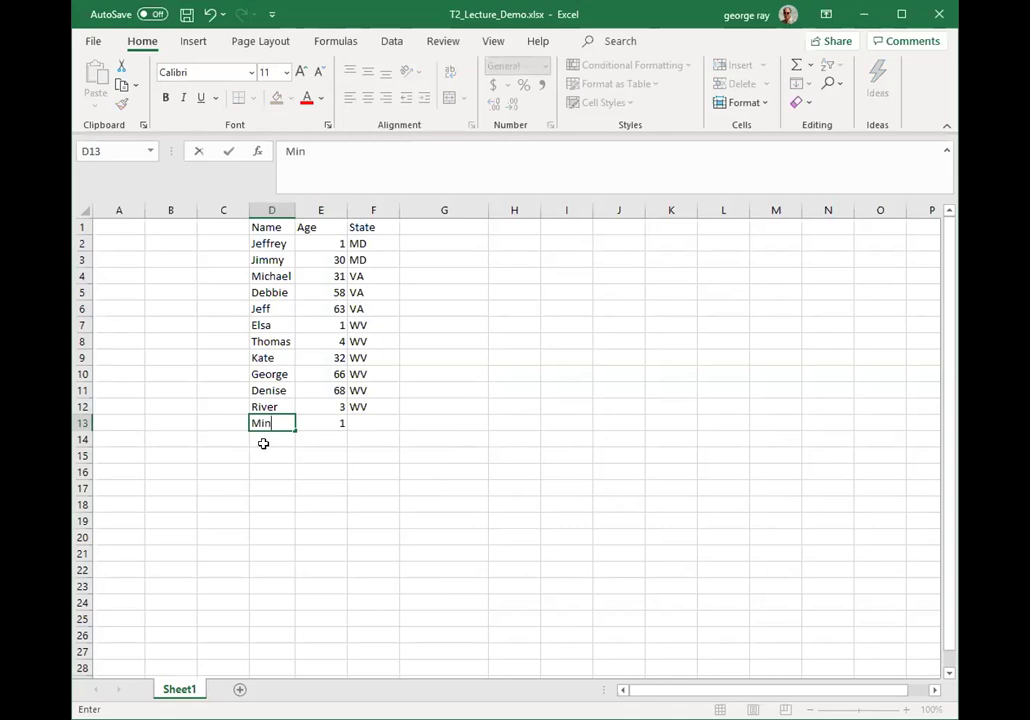
{"action": "left_click", "coordinate": [261, 438]}
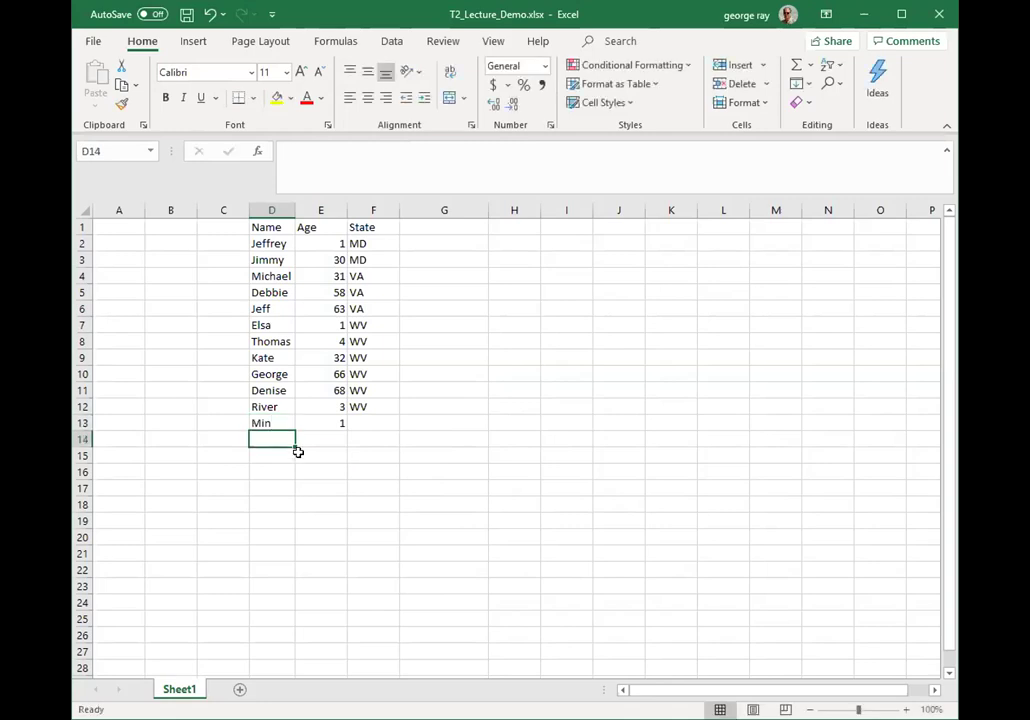
{"action": "type", "text": "Max"}
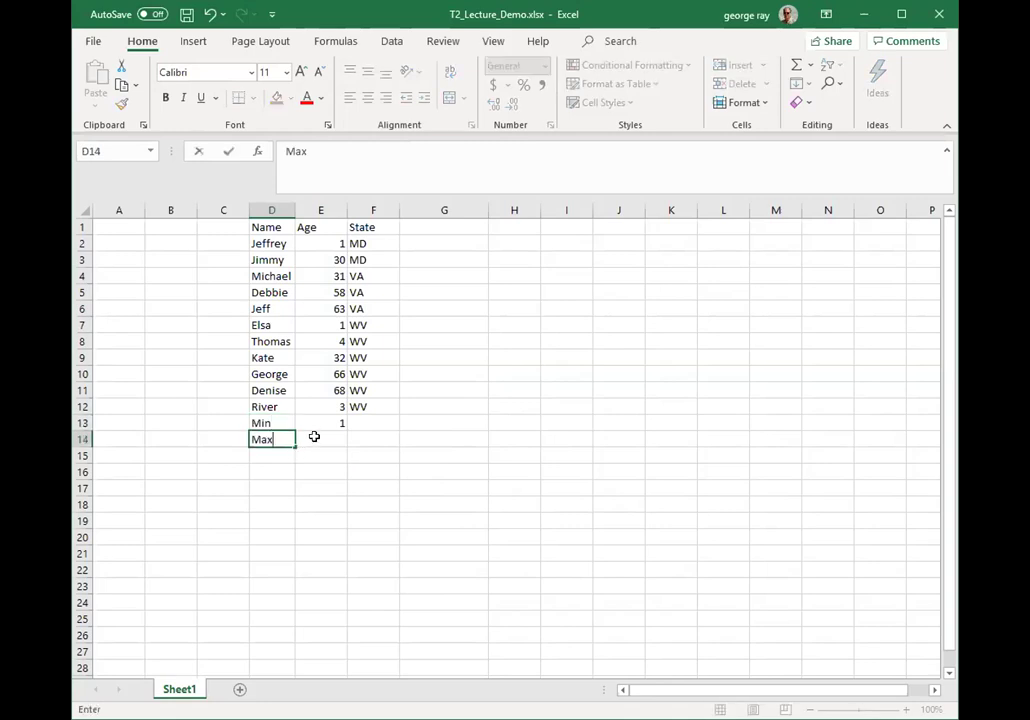
- Calculate the highest age in E14 with a MAX formula over E2:E12
{"action": "left_click", "coordinate": [314, 437]}
{"action": "type", "text": "="}
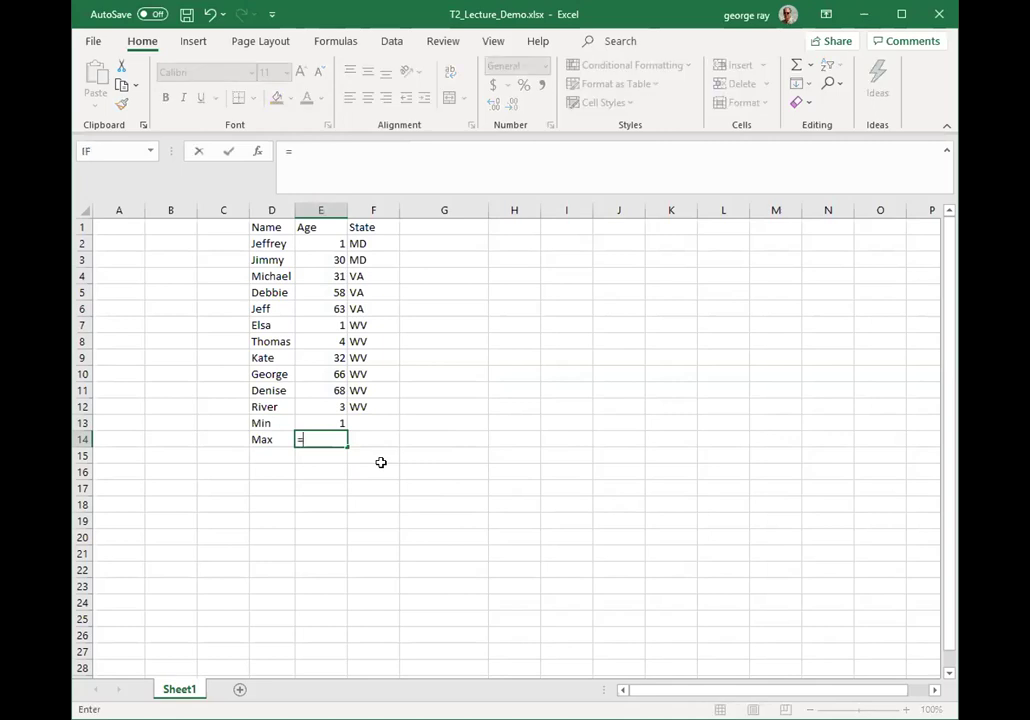
{"action": "type", "text": "max"}
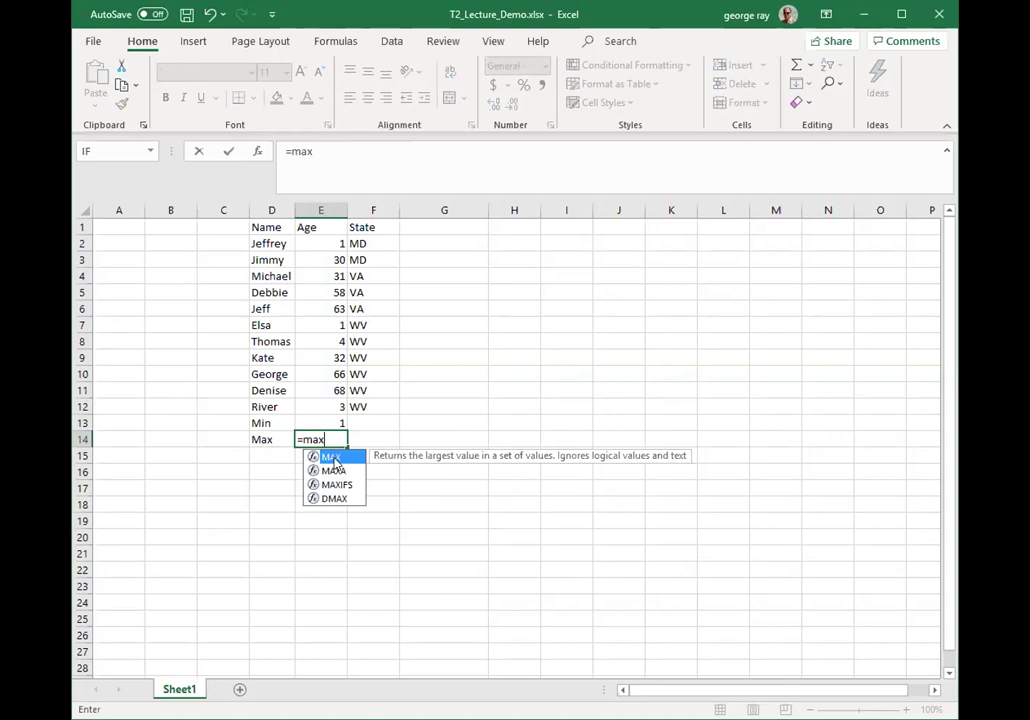
{"action": "double_click", "coordinate": [333, 457]}
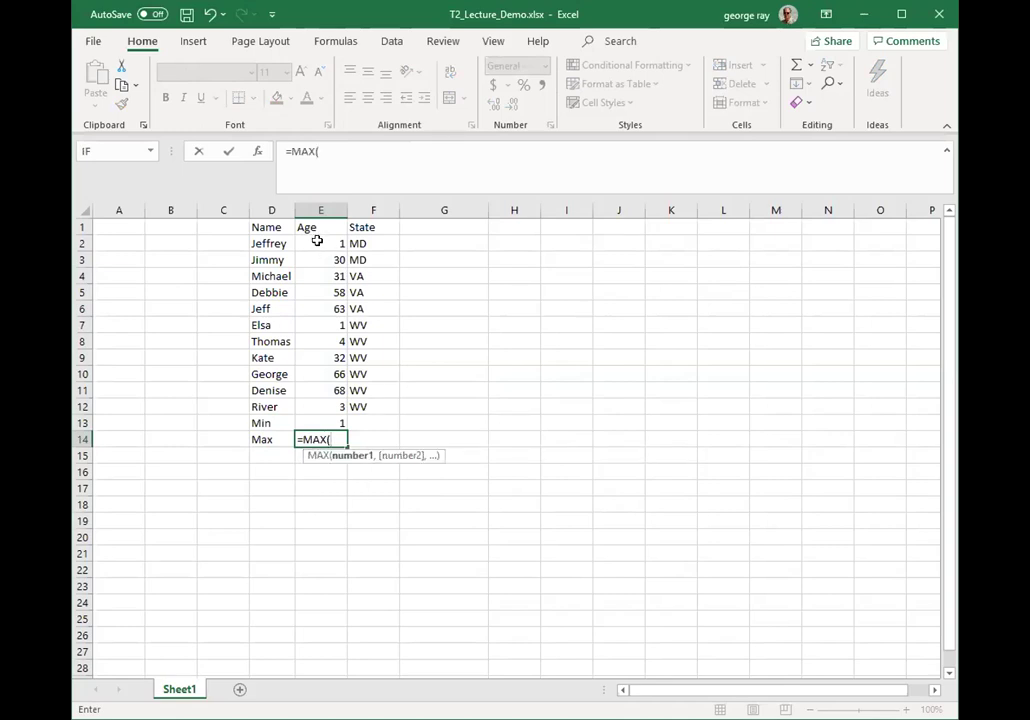
{"action": "left_click_drag", "start_coordinate": [317, 241], "coordinate": [321, 407]}
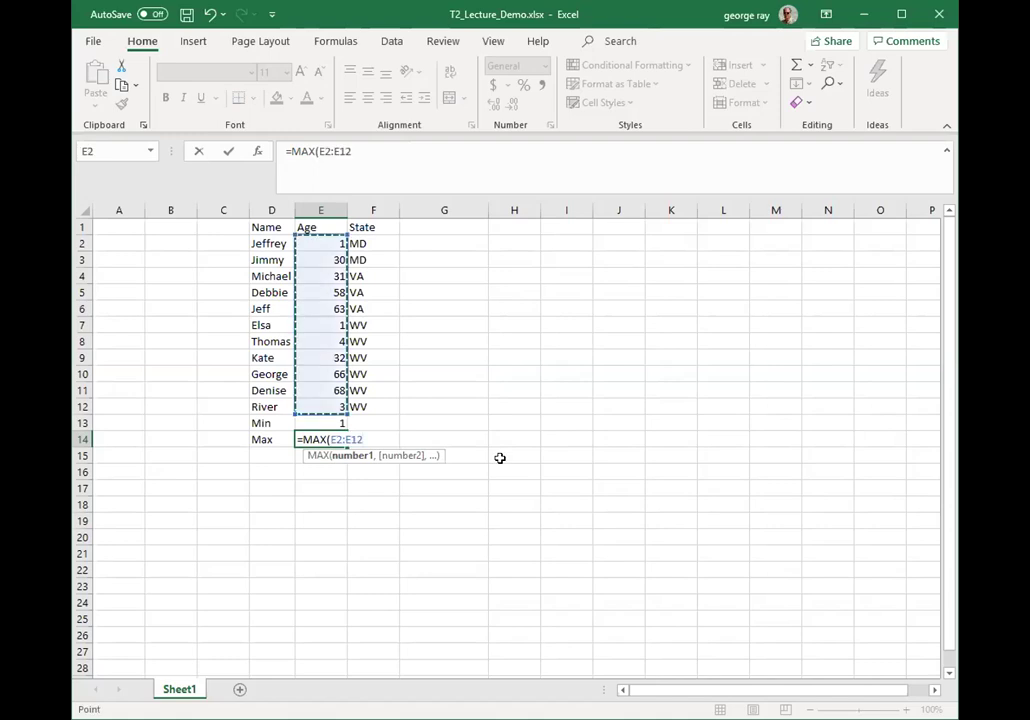
{"action": "key", "text": "Return"}
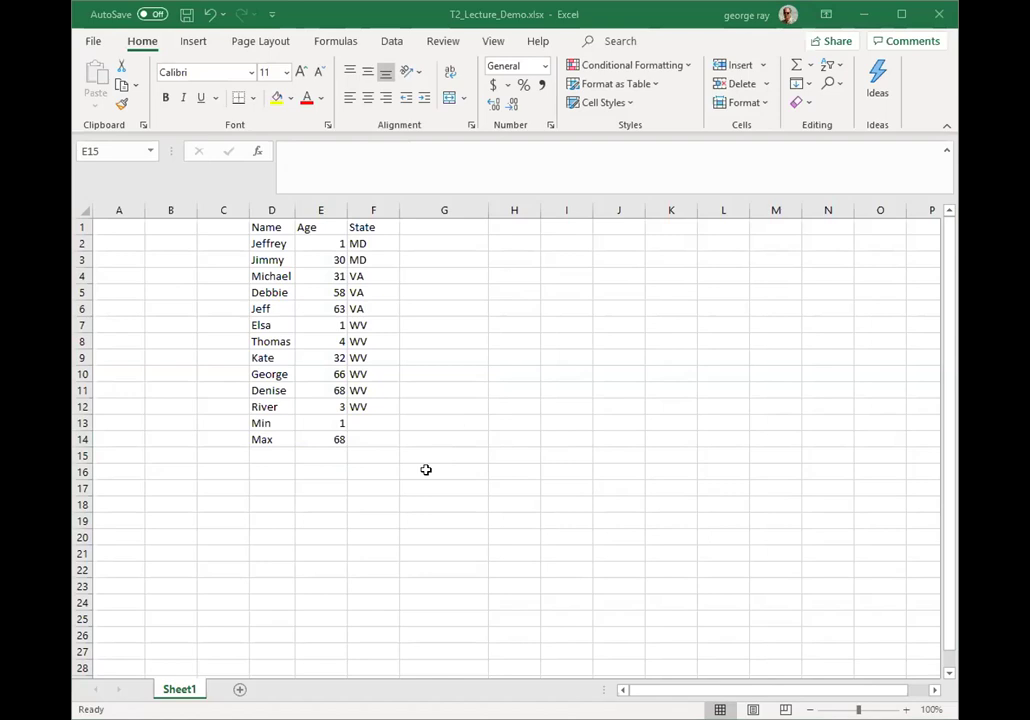
- Try to return the current date and time in G16 by entering =NOW without parentheses
{"action": "left_click", "coordinate": [487, 473]}
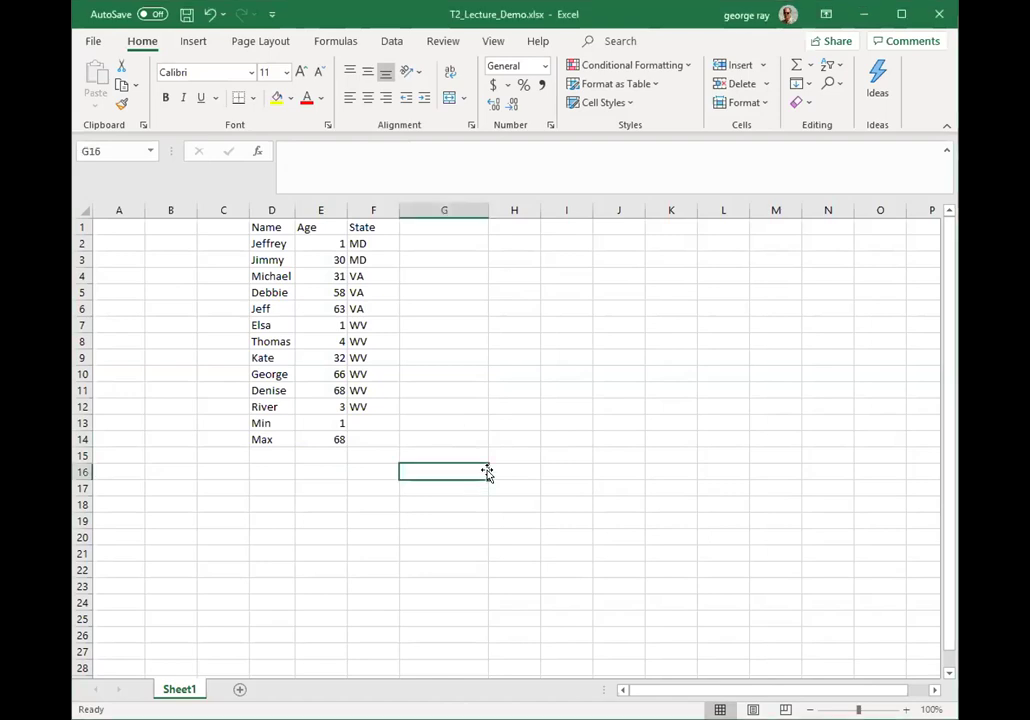
{"action": "type", "text": "="}
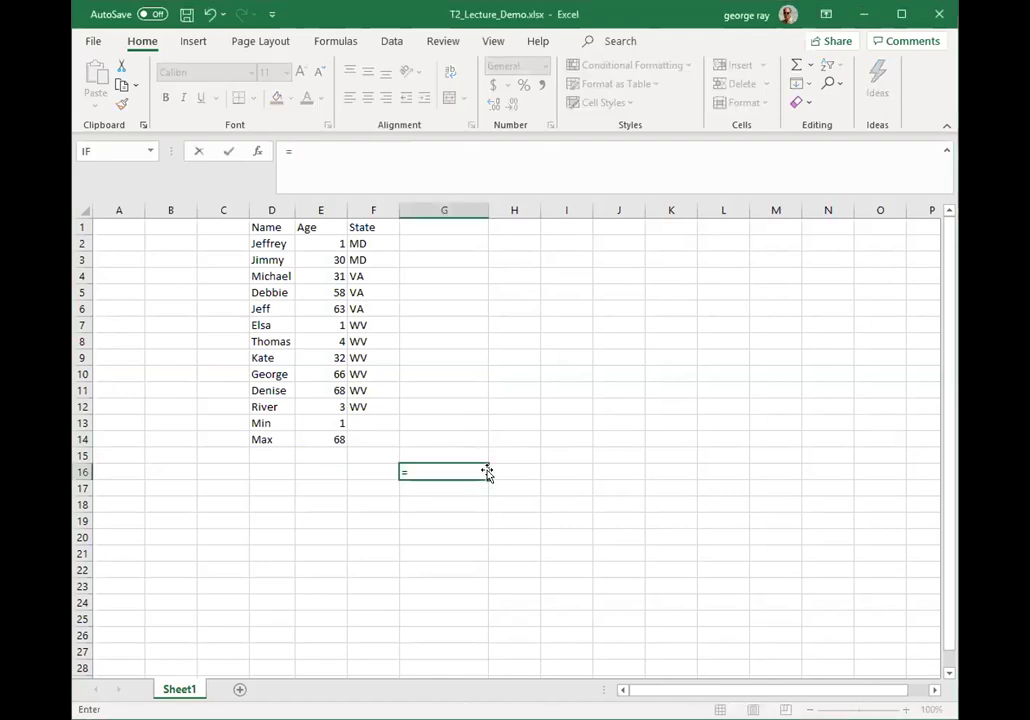
{"action": "type", "text": "NOW"}
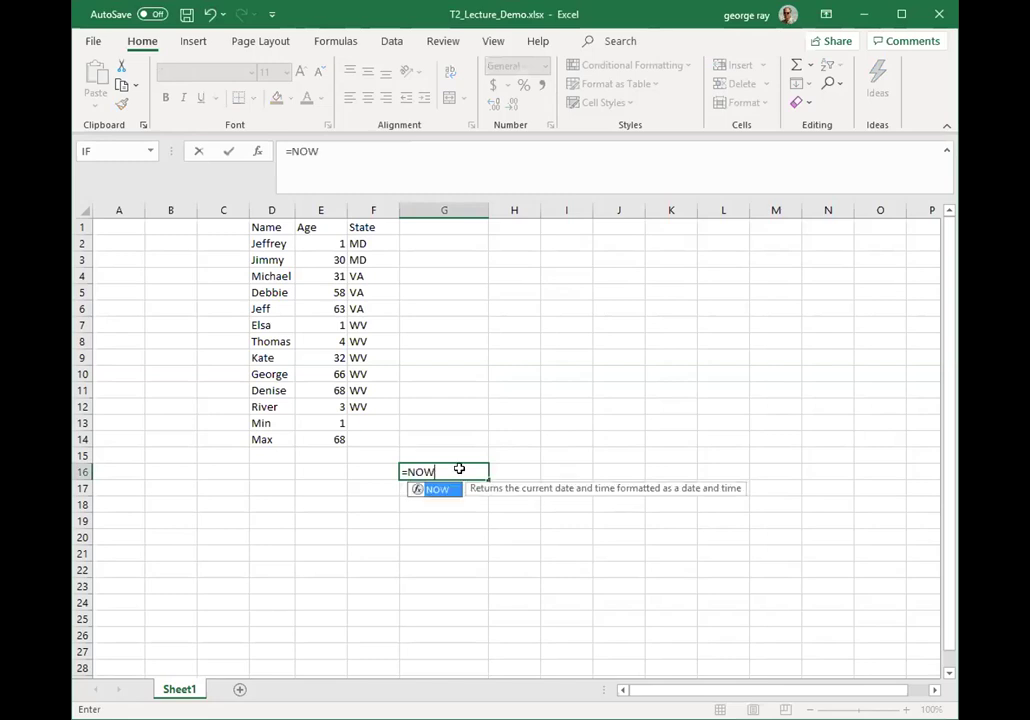
{"action": "key", "text": "Return"}
{"action": "key", "text": "Up"}
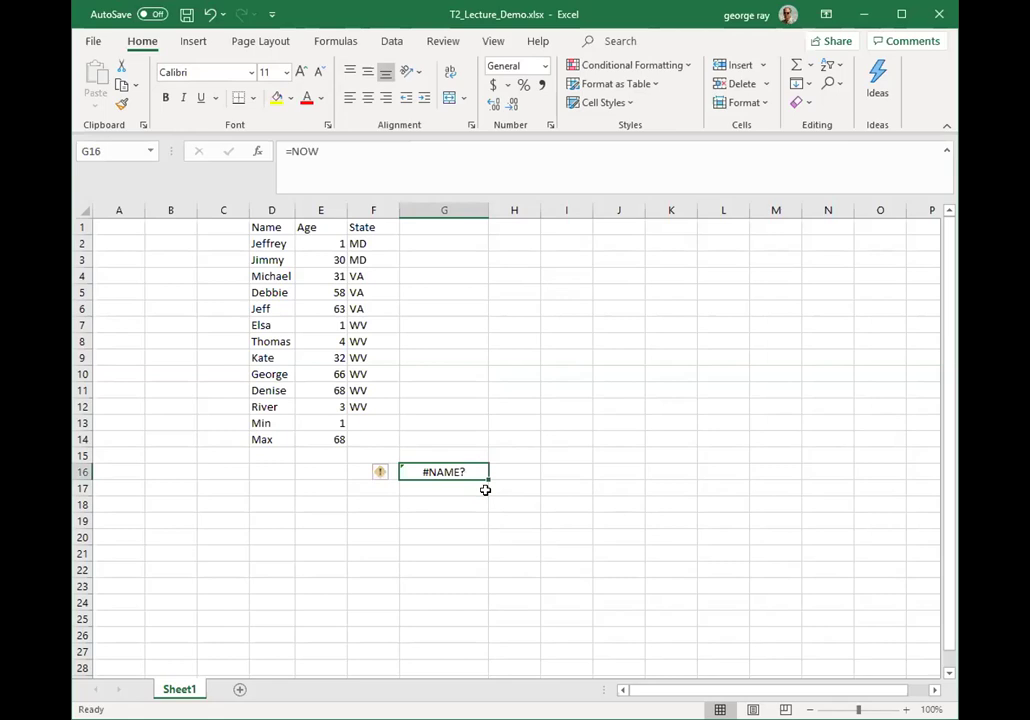
- Replace the entry in G16 with the formula =NOW() to return the current date and time
{"action": "type", "text": "="}
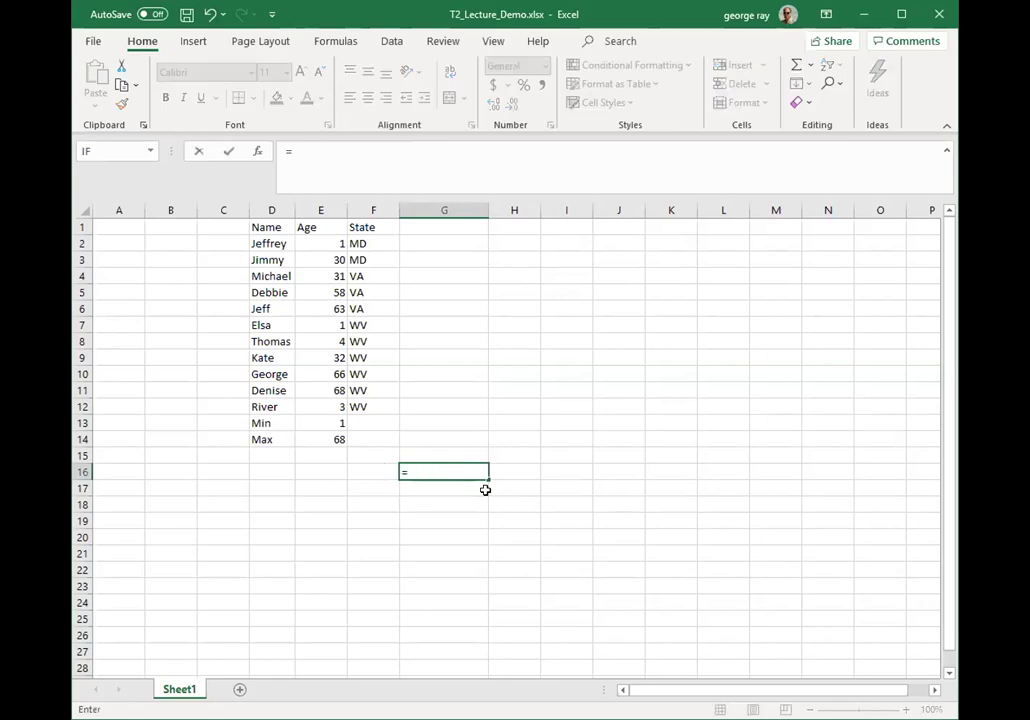
{"action": "type", "text": "NOW"}
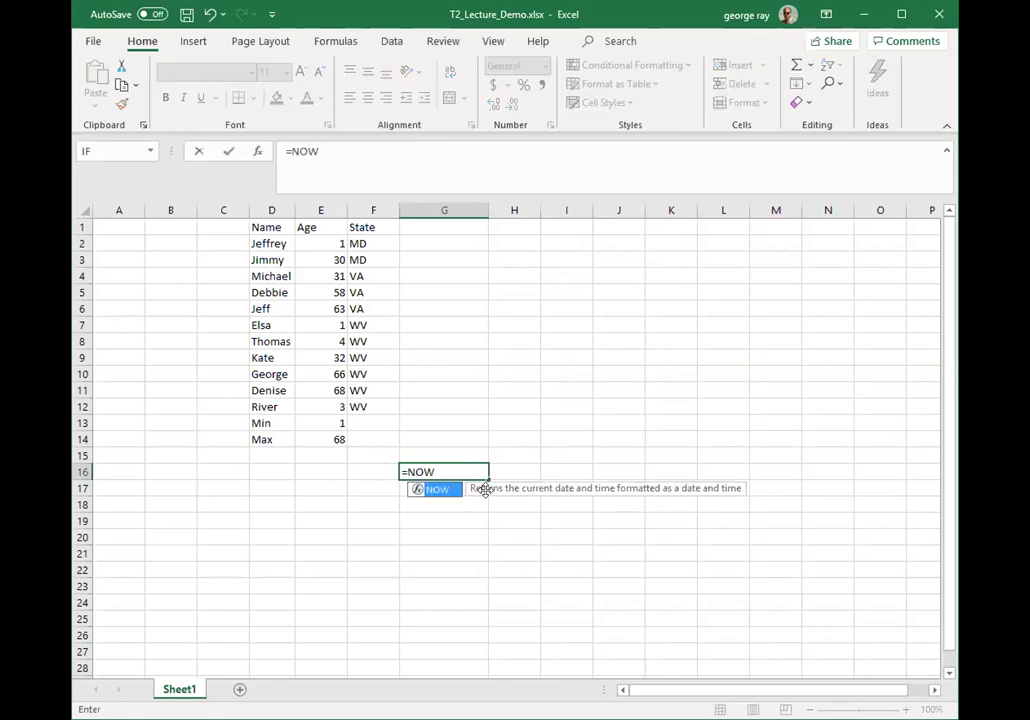
{"action": "key", "text": "Return"}
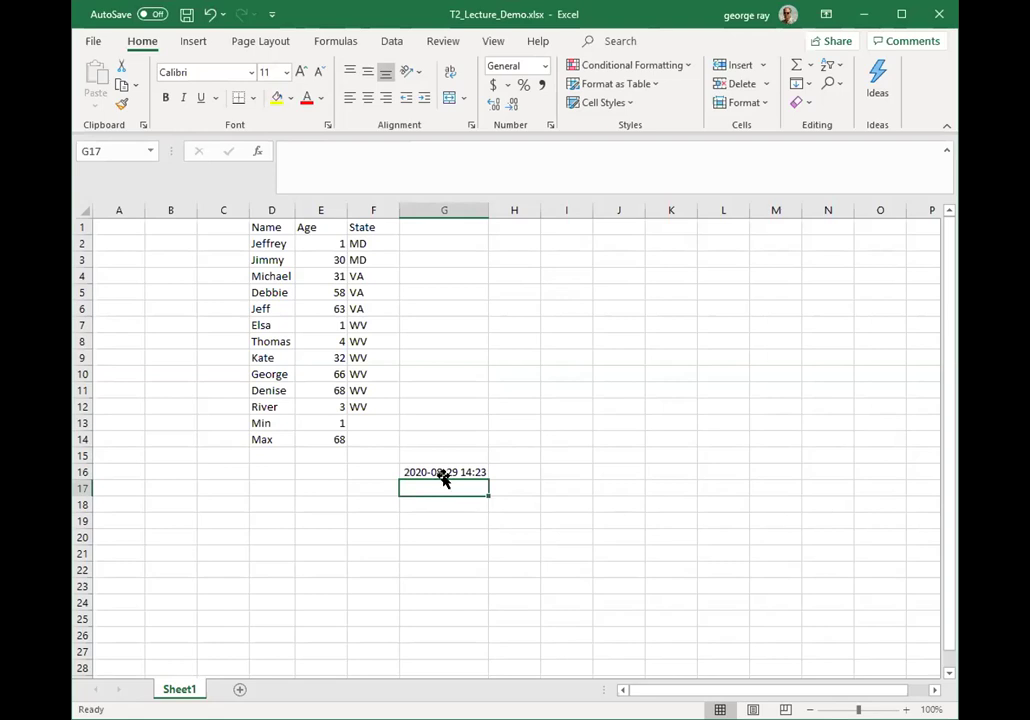
- Clear the NOW formula from G16 and the Min and Max summary rows in D13:E14
{"action": "key", "text": "Up"}
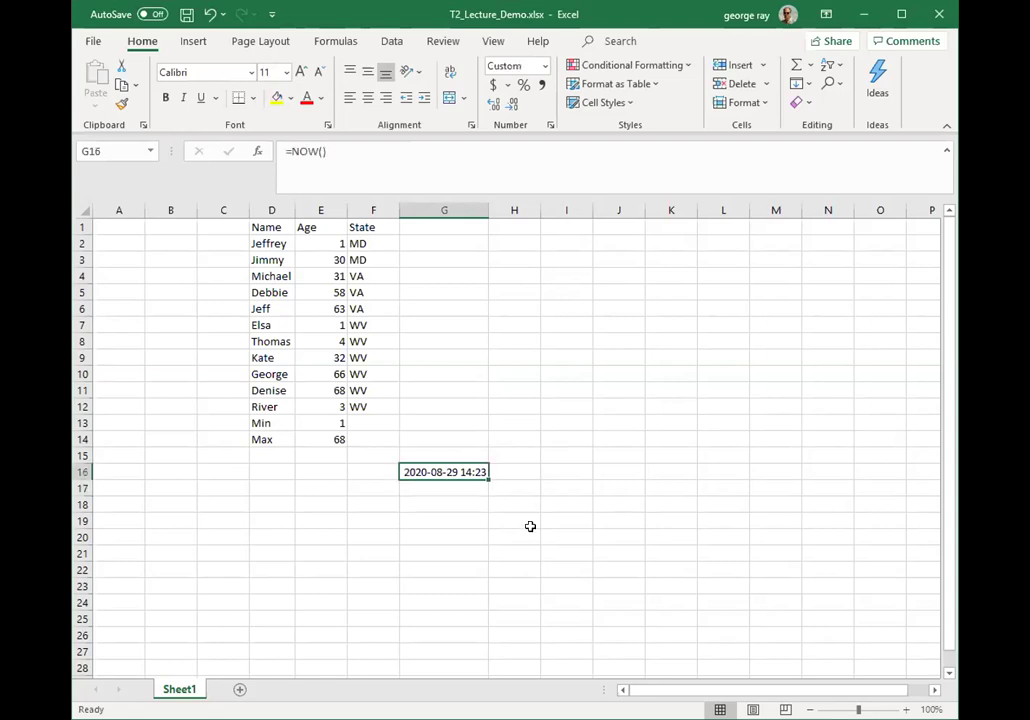
{"action": "key", "text": "Delete"}
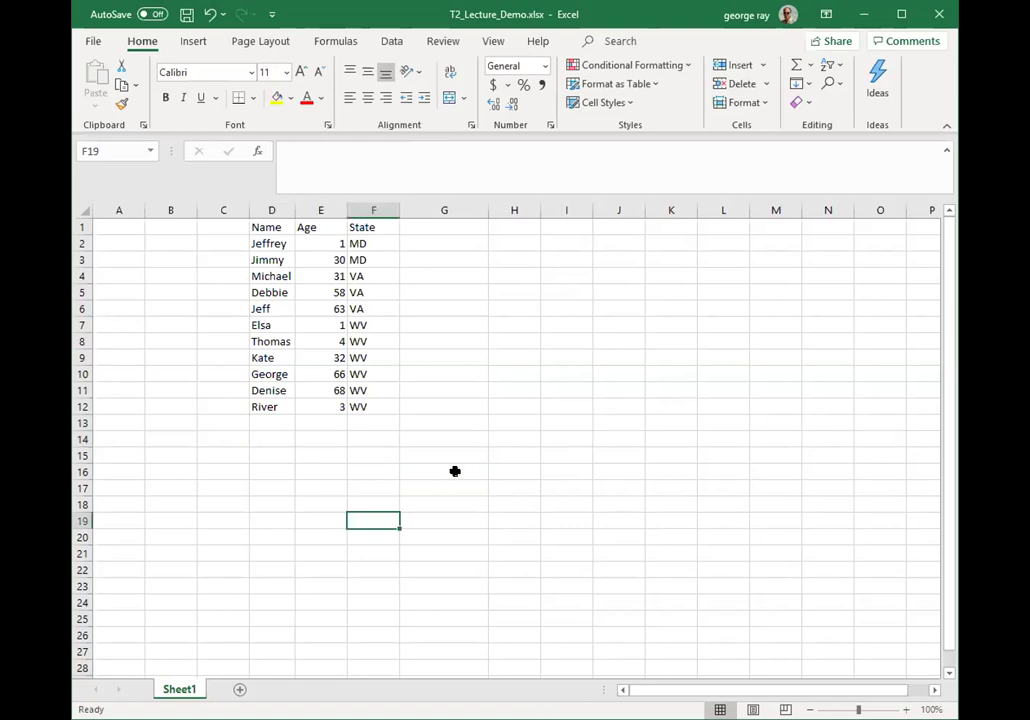
{"action": "left_click", "coordinate": [271, 227]}
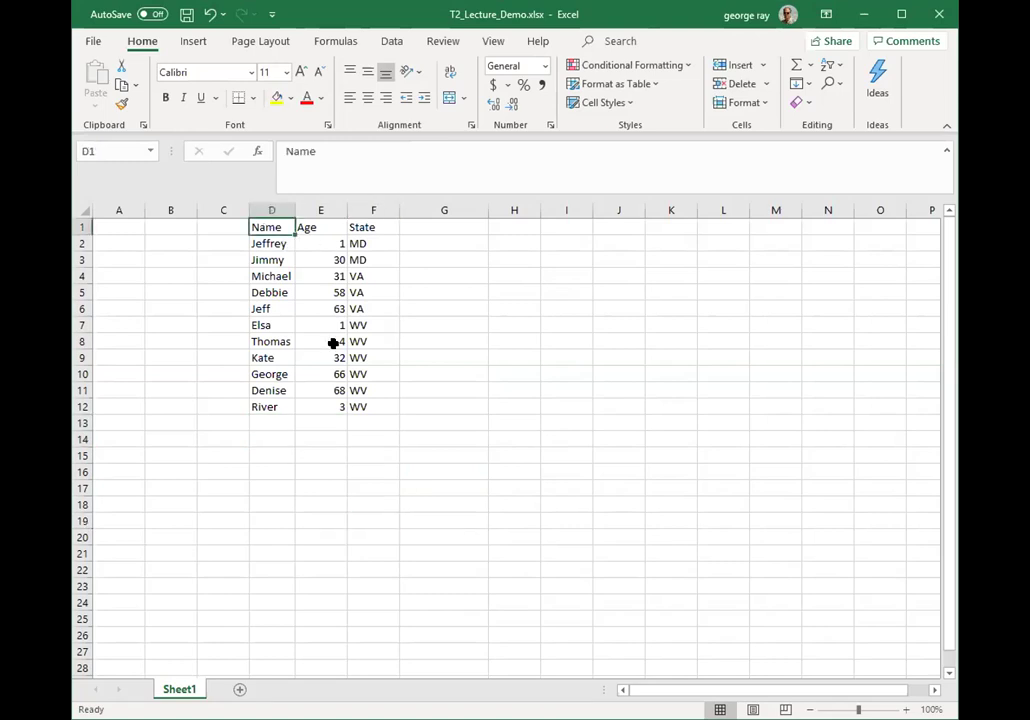
{"action": "key", "text": "shift+Down"}
{"action": "key", "text": "shift+Down"}
{"action": "key", "text": "shift+Down"}
{"action": "key", "text": "shift+Down"}
{"action": "key", "text": "shift+Down"}
{"action": "key", "text": "shift+Right"}
{"action": "key", "text": "shift+Down"}
{"action": "key", "text": "shift+Down"}
{"action": "key", "text": "shift+Down"}
{"action": "key", "text": "shift+Down"}
{"action": "key", "text": "shift+Down"}
{"action": "key", "text": "shift+Down"}
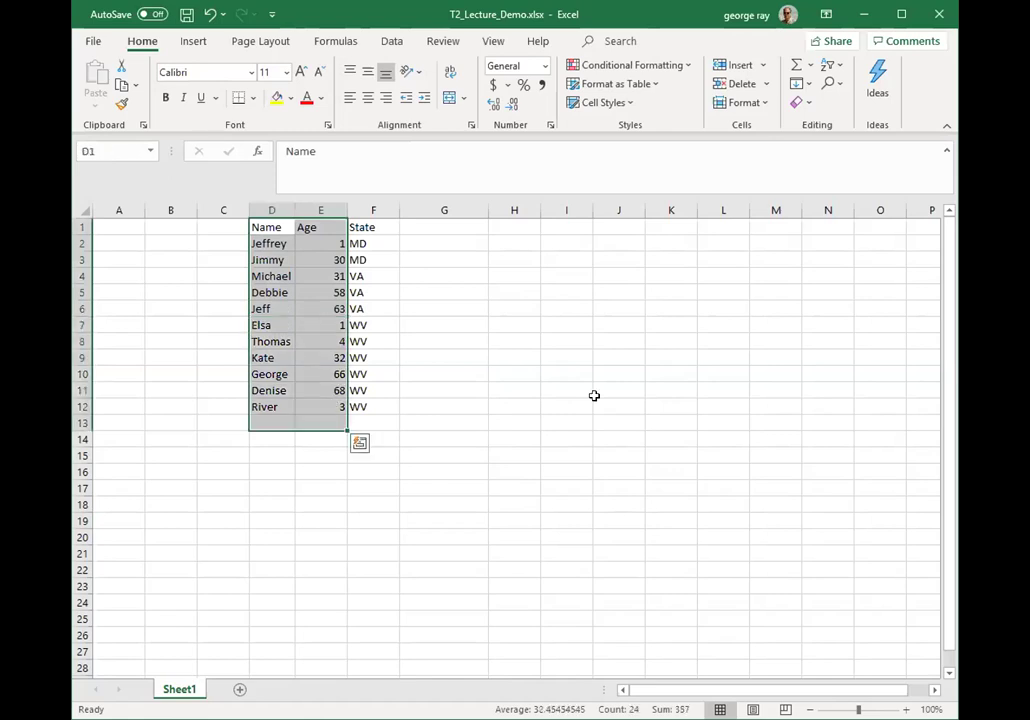
{"action": "left_click", "coordinate": [440, 455]}
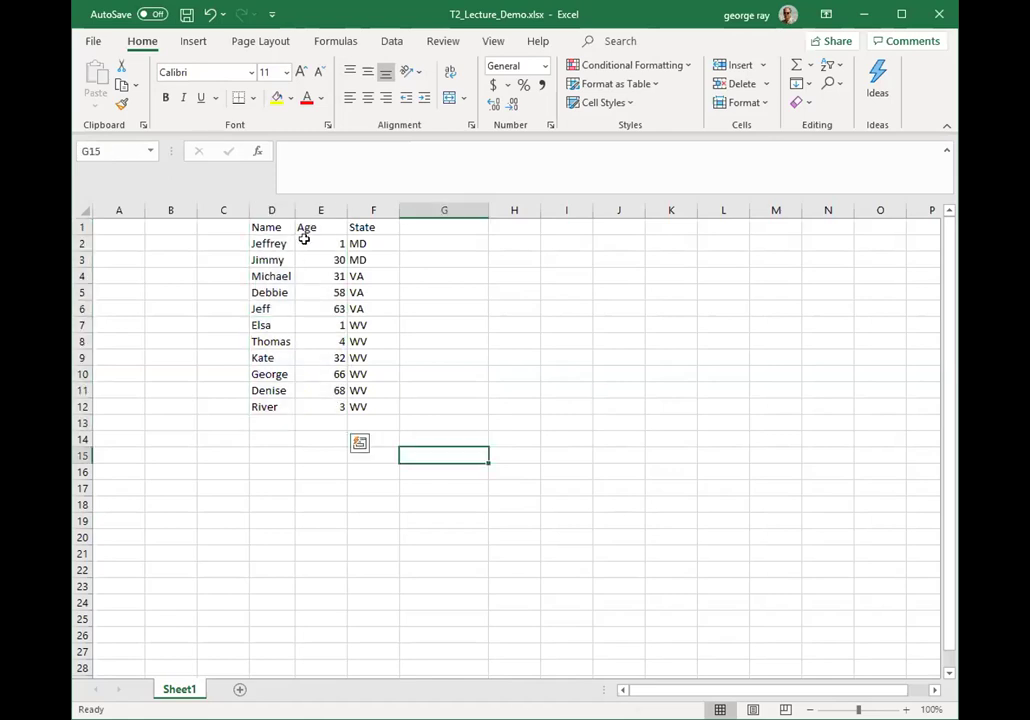
- Insert a 2-D clustered column chart of the names and ages in D1:E12
{"action": "key", "text": "ctrl+z"}
{"action": "left_click", "coordinate": [305, 408], "text": "shift"}
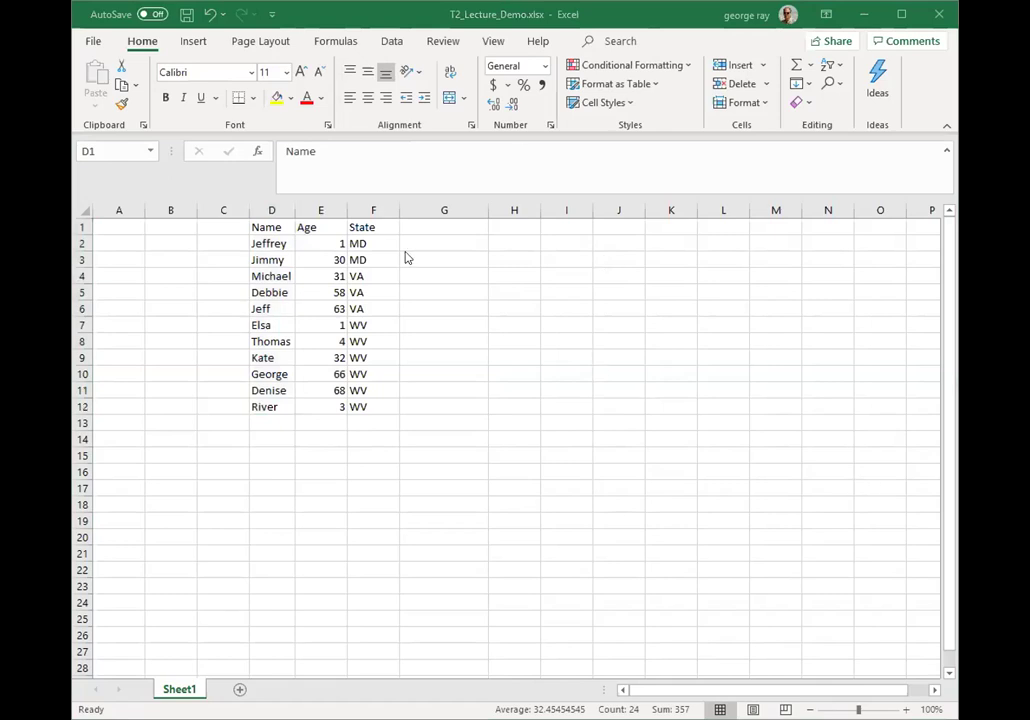
{"action": "left_click", "coordinate": [193, 42]}
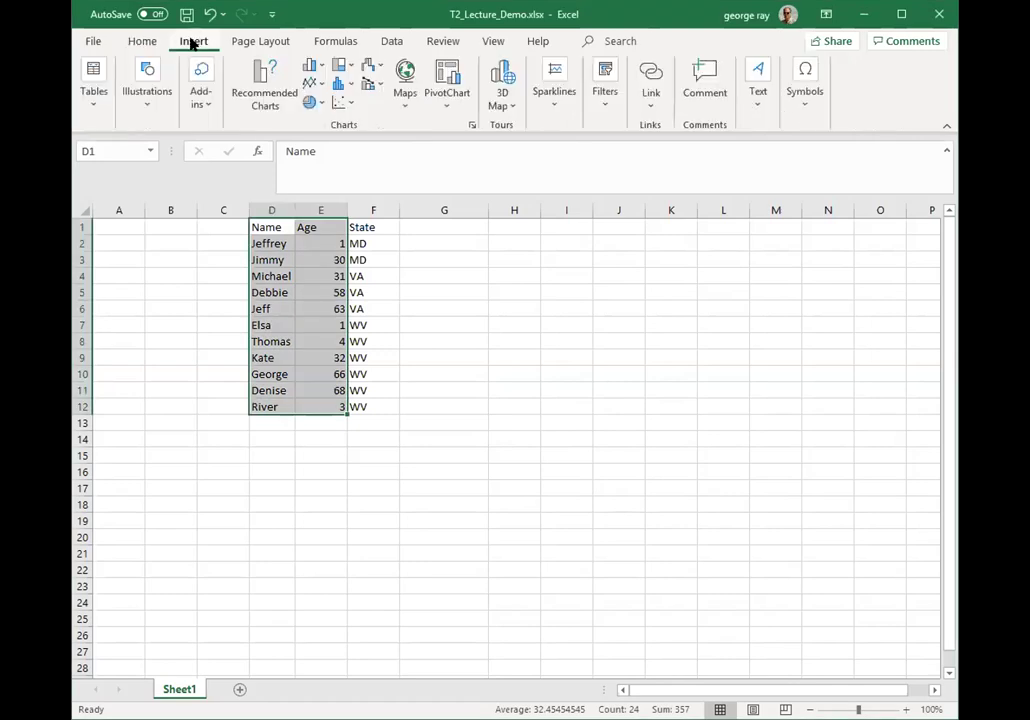
{"action": "left_click", "coordinate": [321, 67]}
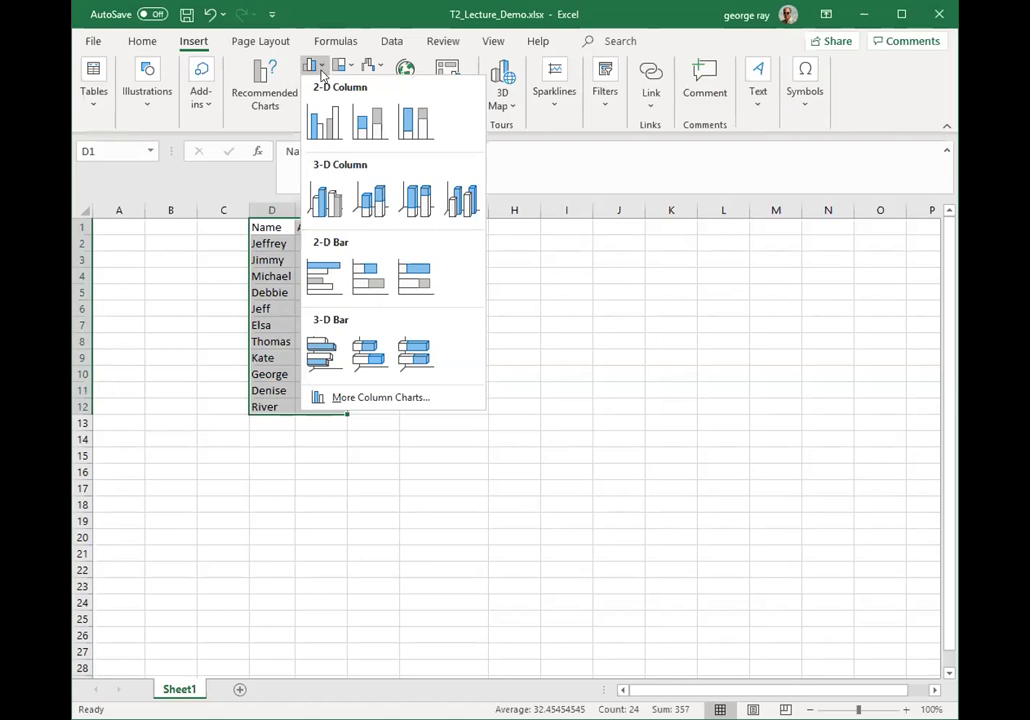
{"action": "left_click", "coordinate": [330, 123]}
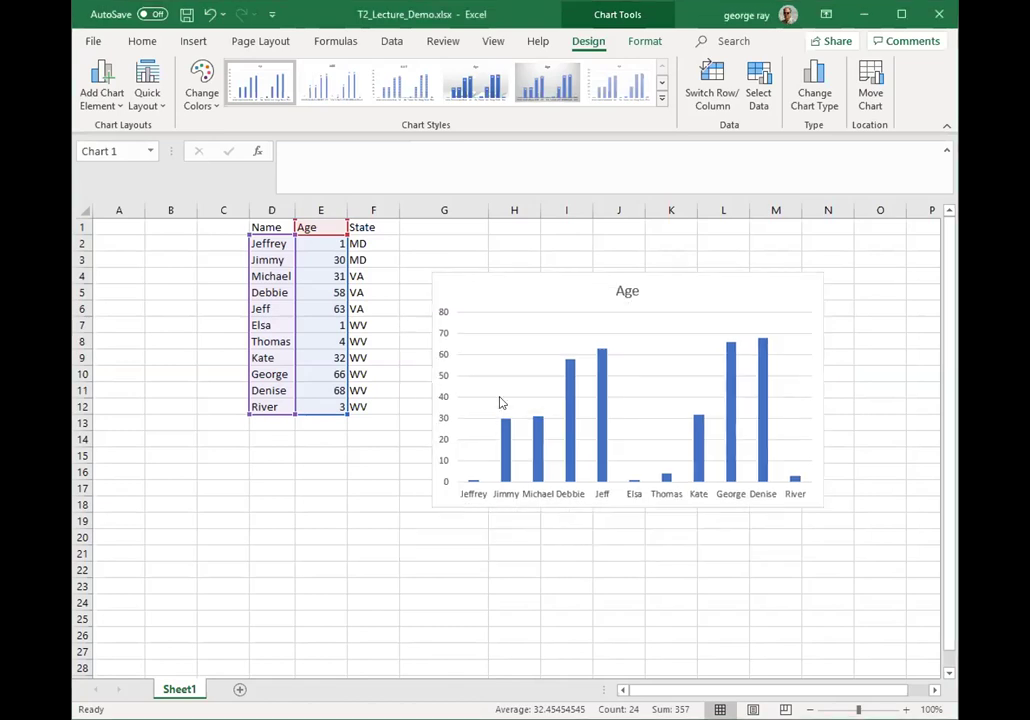
- Delete the Age column chart from the sheet
{"action": "left_click", "coordinate": [498, 403]}
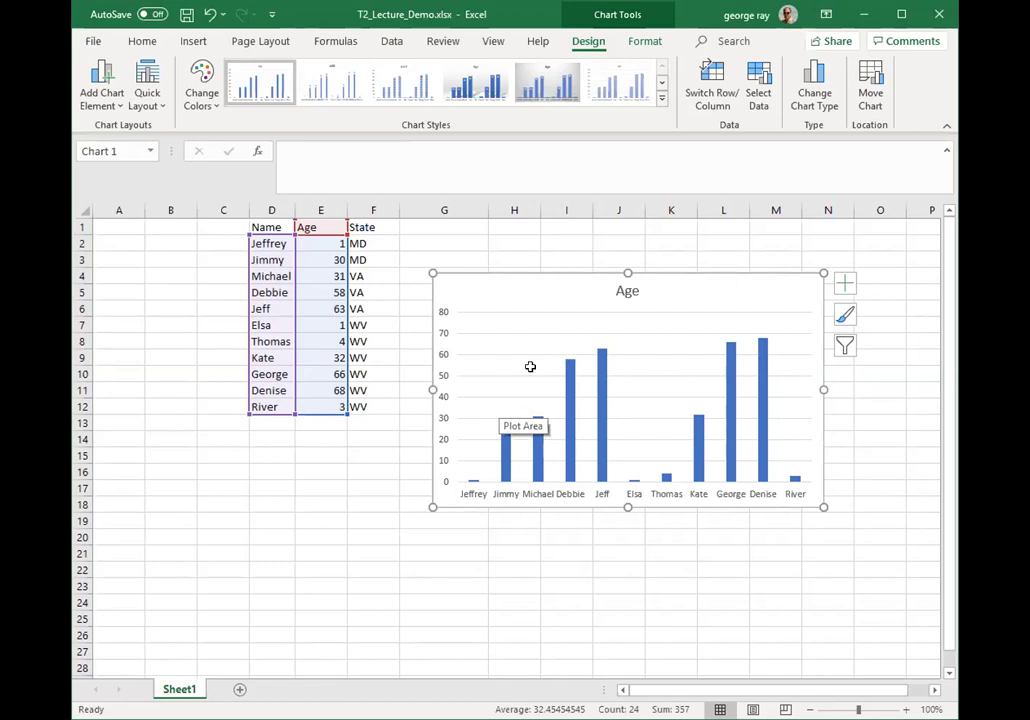
{"action": "key", "text": "Delete"}
{"action": "left_click", "coordinate": [511, 373]}
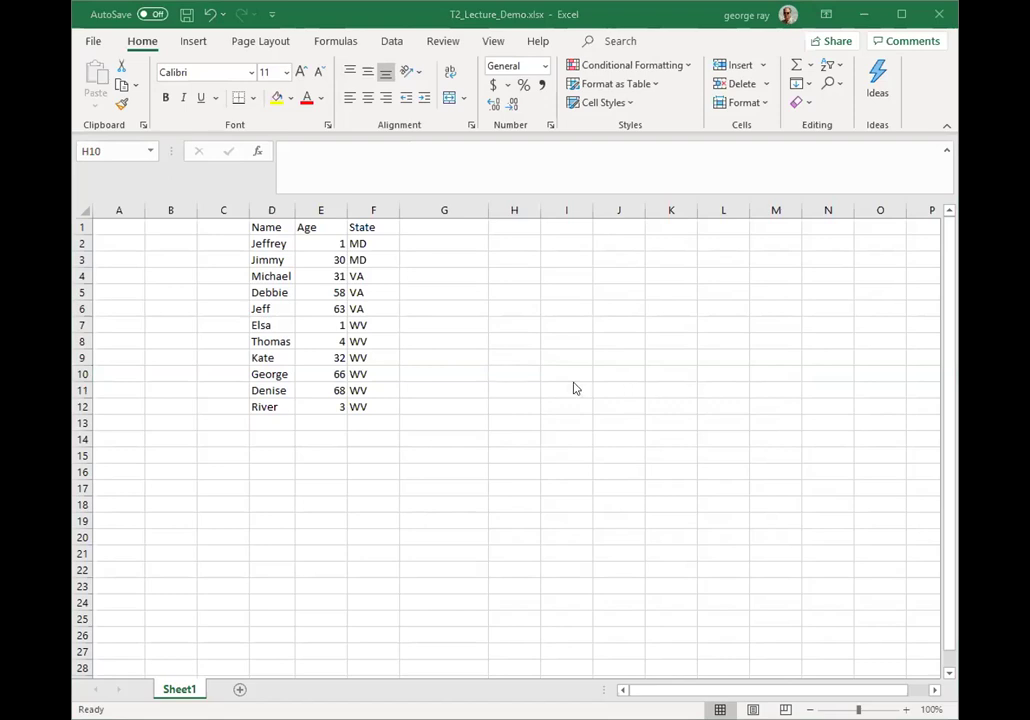
- Draw a rectangle shape about 1.44" high and 2.88" wide over columns H to L, starting at row 8, and deselect it
{"action": "left_click", "coordinate": [524, 373]}
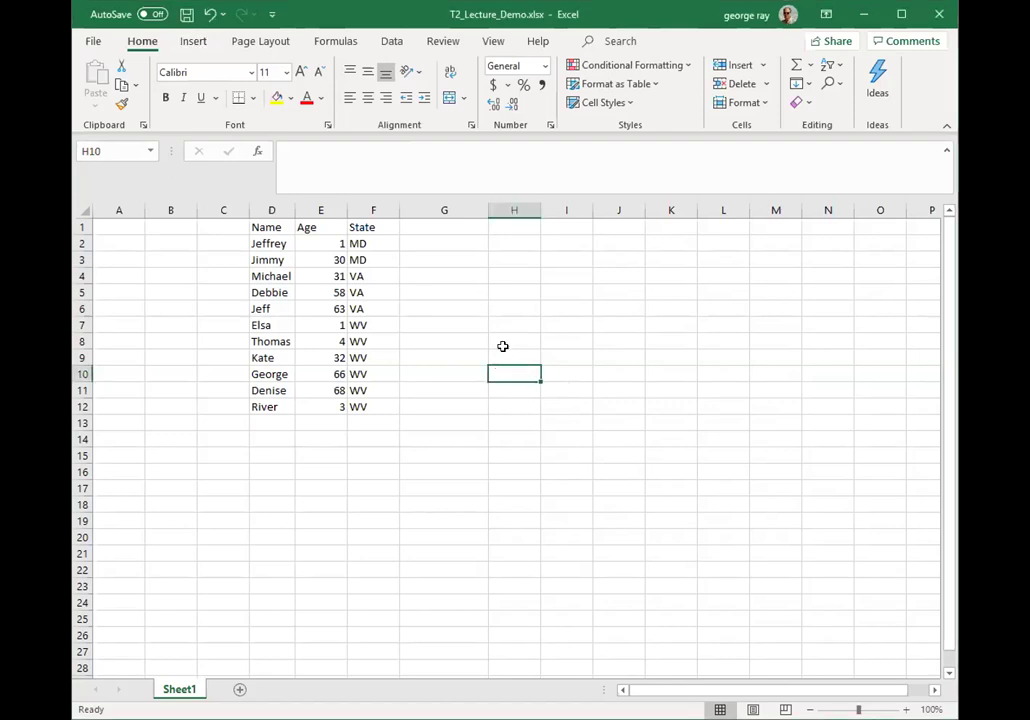
{"action": "left_click", "coordinate": [196, 41]}
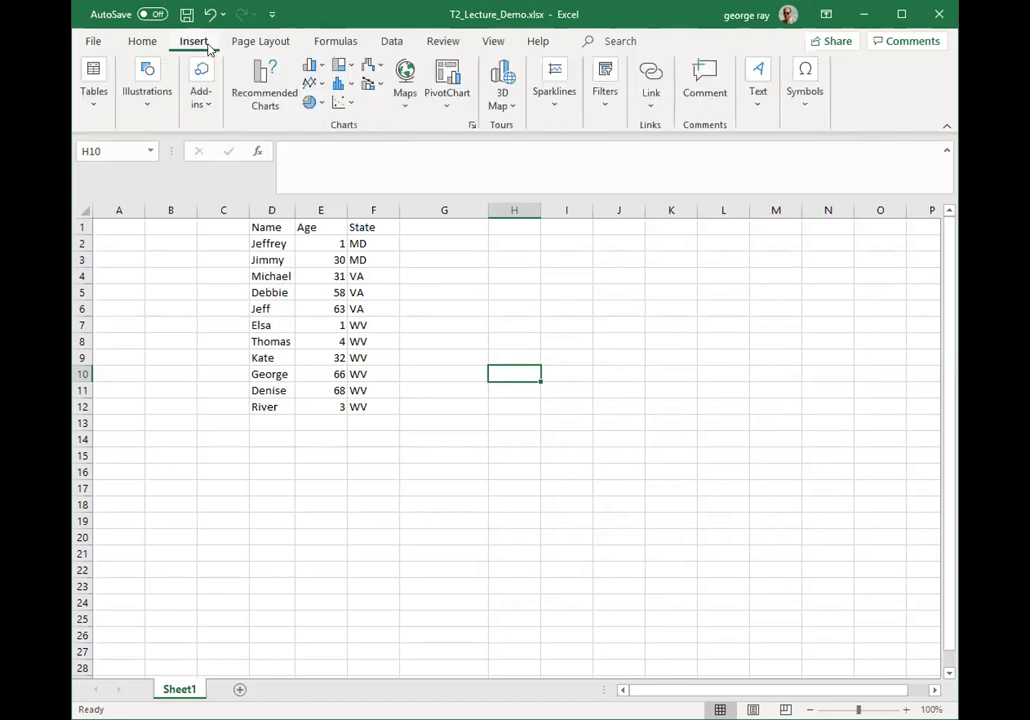
{"action": "left_click", "coordinate": [147, 110]}
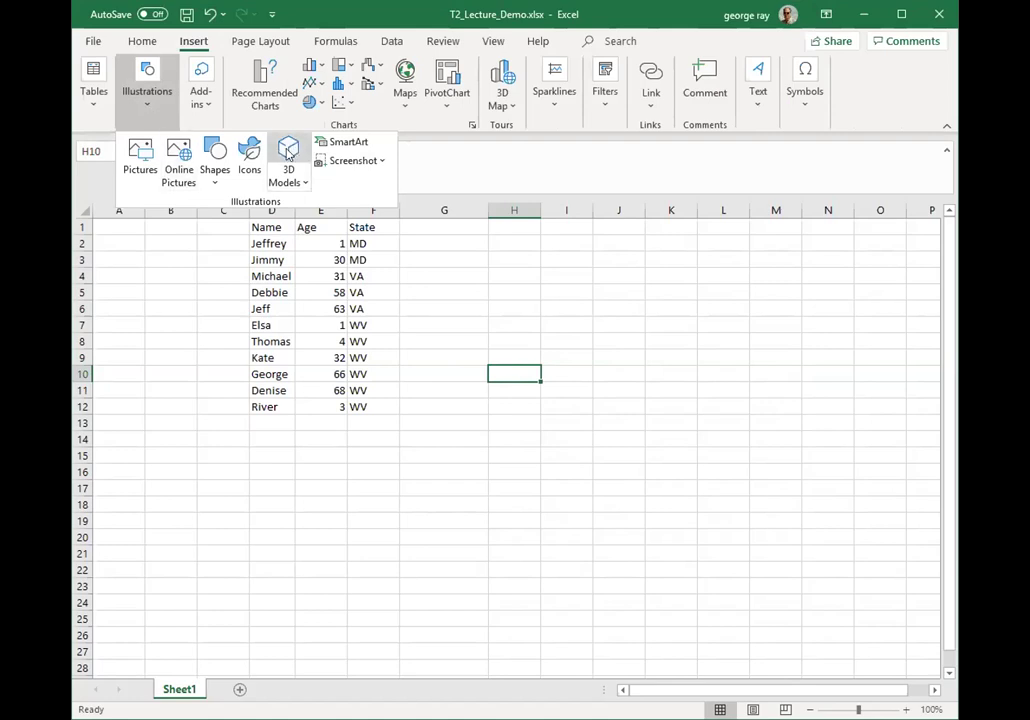
{"action": "left_click", "coordinate": [212, 187]}
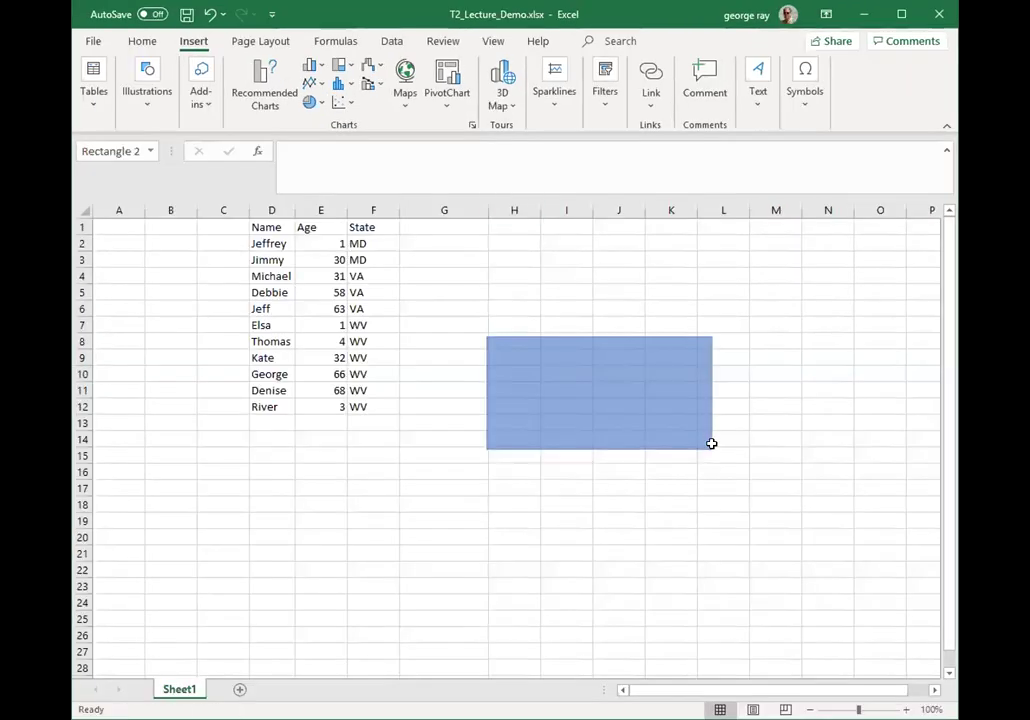
{"action": "left_click_drag", "start_coordinate": [711, 443], "coordinate": [711, 445]}
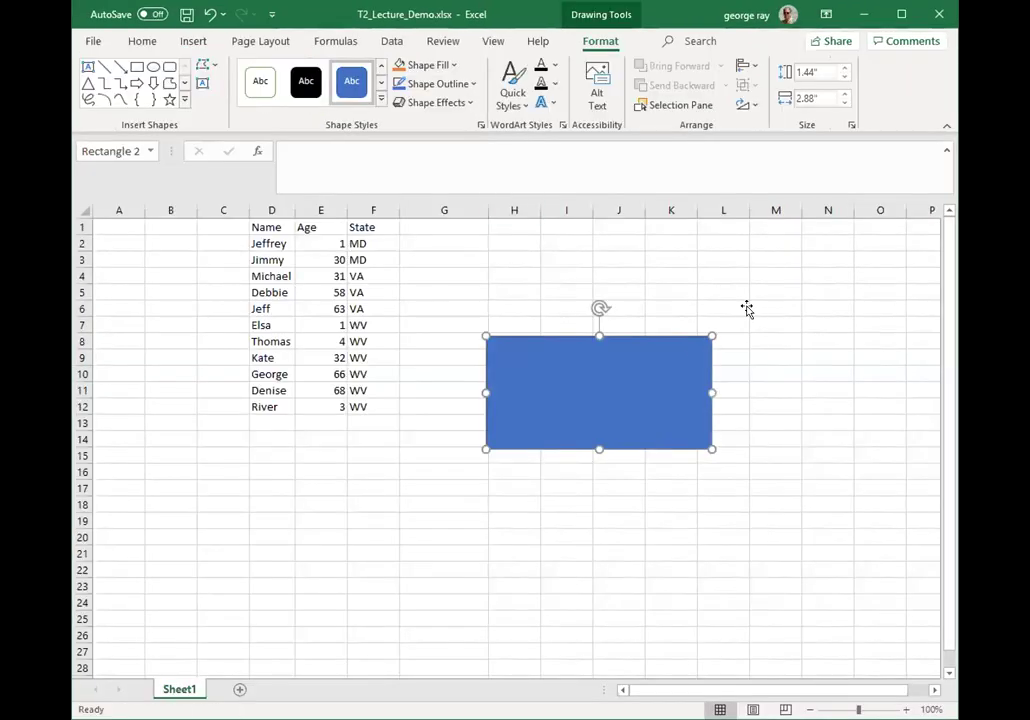
{"action": "left_click", "coordinate": [746, 309]}
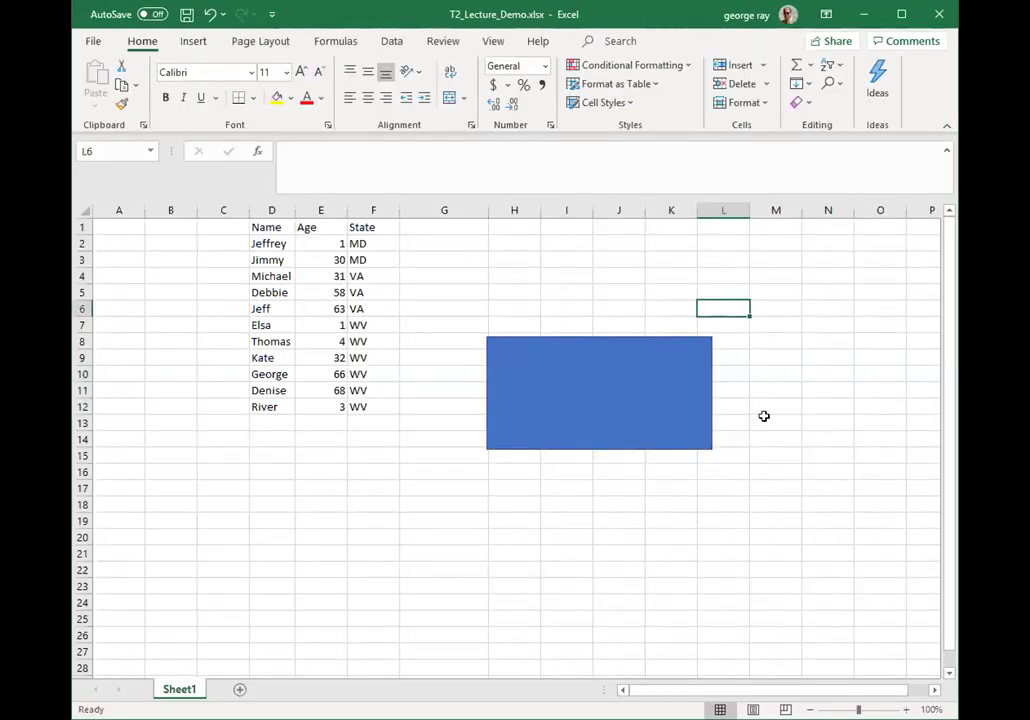